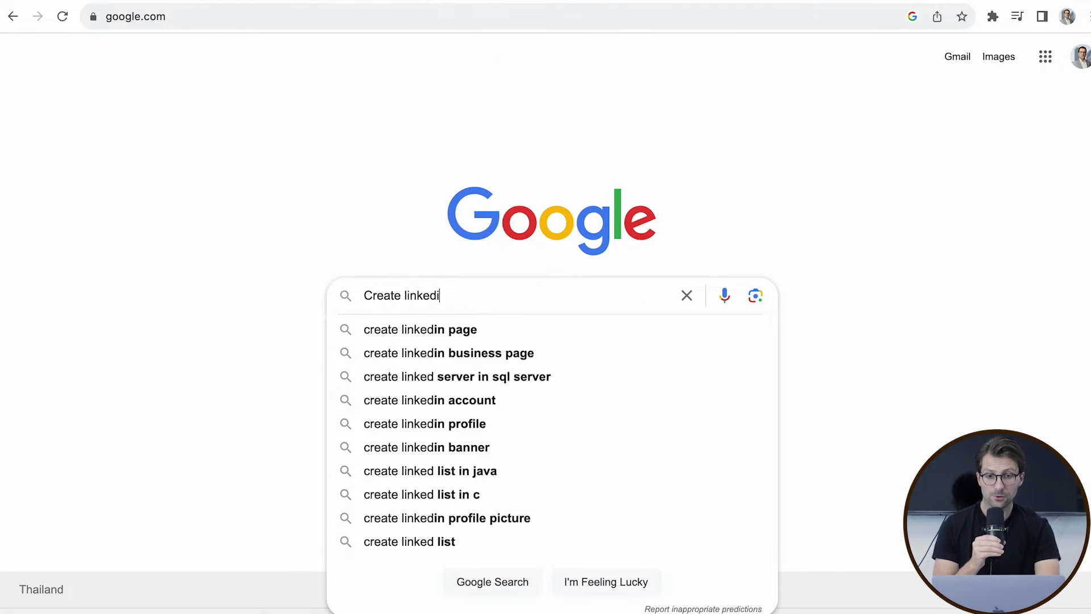
- Search Google for 'Create linkedin company page' and open the LinkedIn Help article
{"action": "type", "text": "any page"}
{"action": "key", "text": "Return"}
{"action": "scroll", "coordinate": [595, 368], "scroll_direction": "down", "scroll_amount": 6}
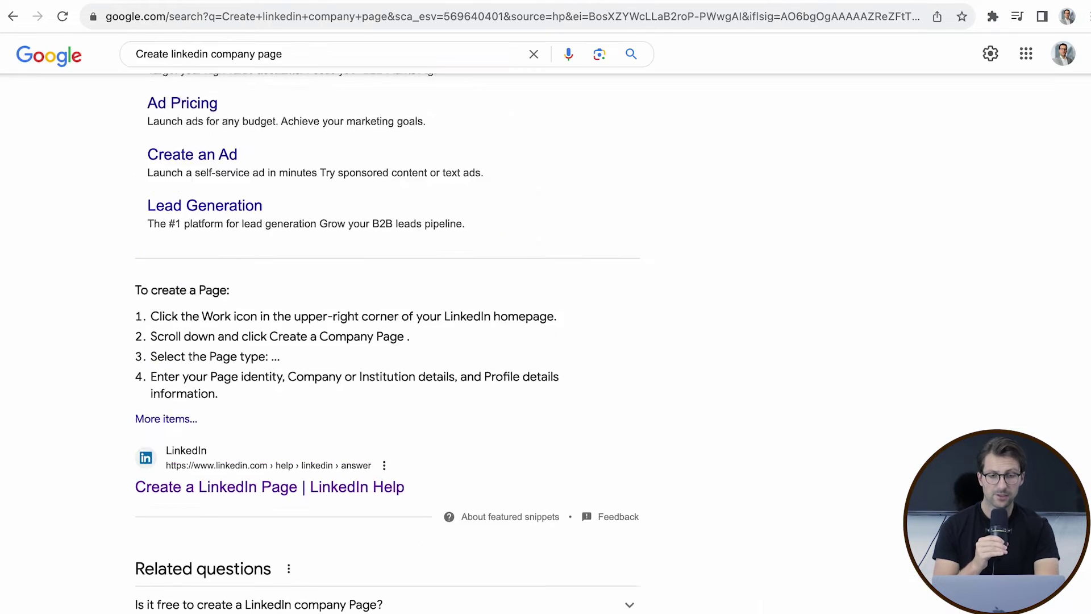
{"action": "left_click", "coordinate": [379, 424]}
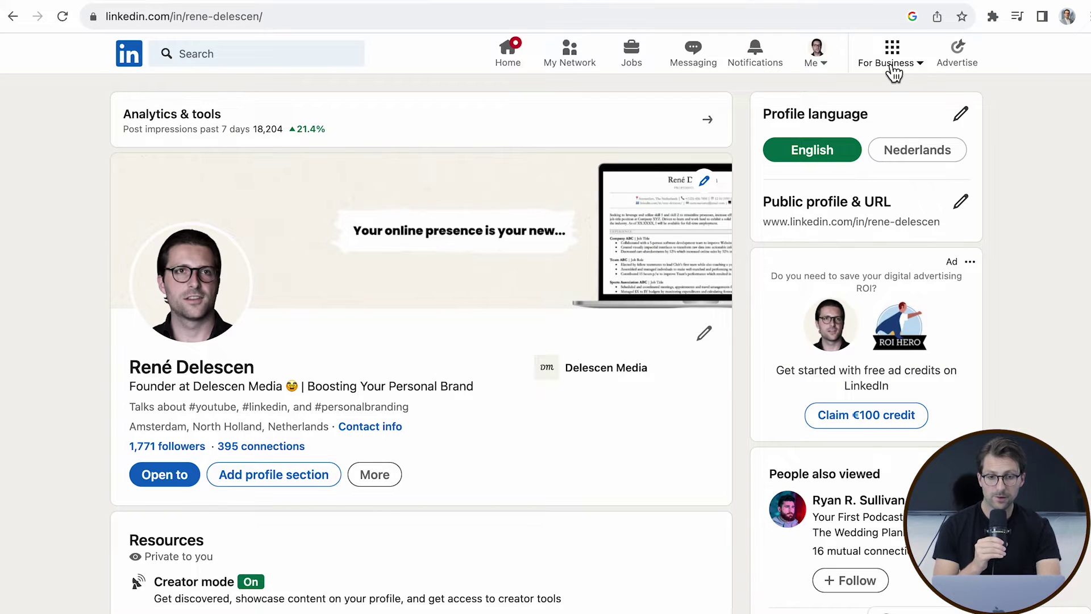
- Start creating a Company page from the For Business menu
{"action": "left_click", "coordinate": [893, 69]}
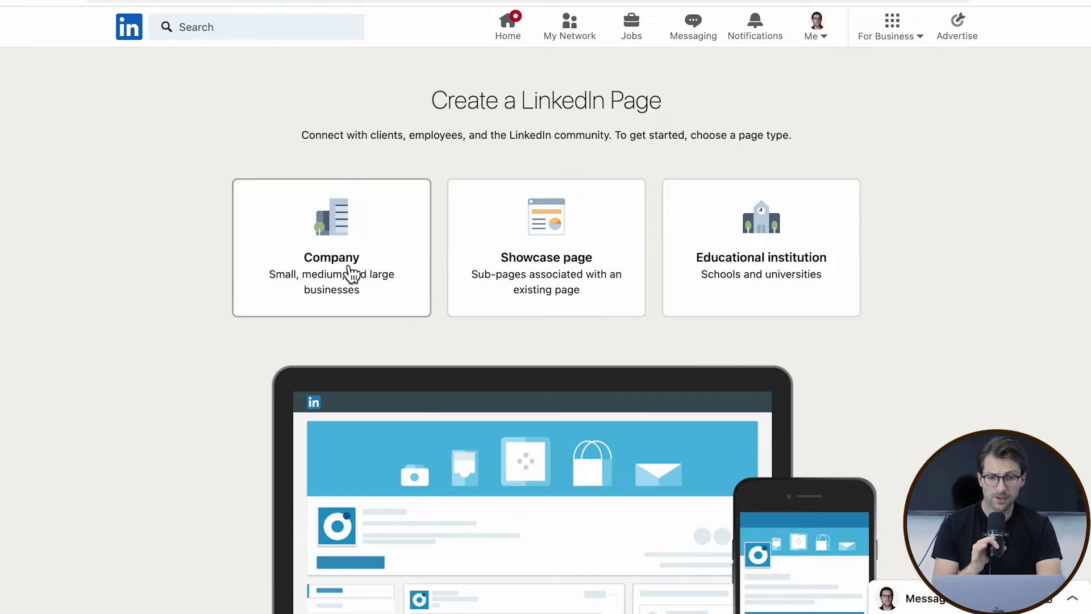
{"action": "left_click", "coordinate": [349, 273]}
{"action": "type", "text": "Dele"}
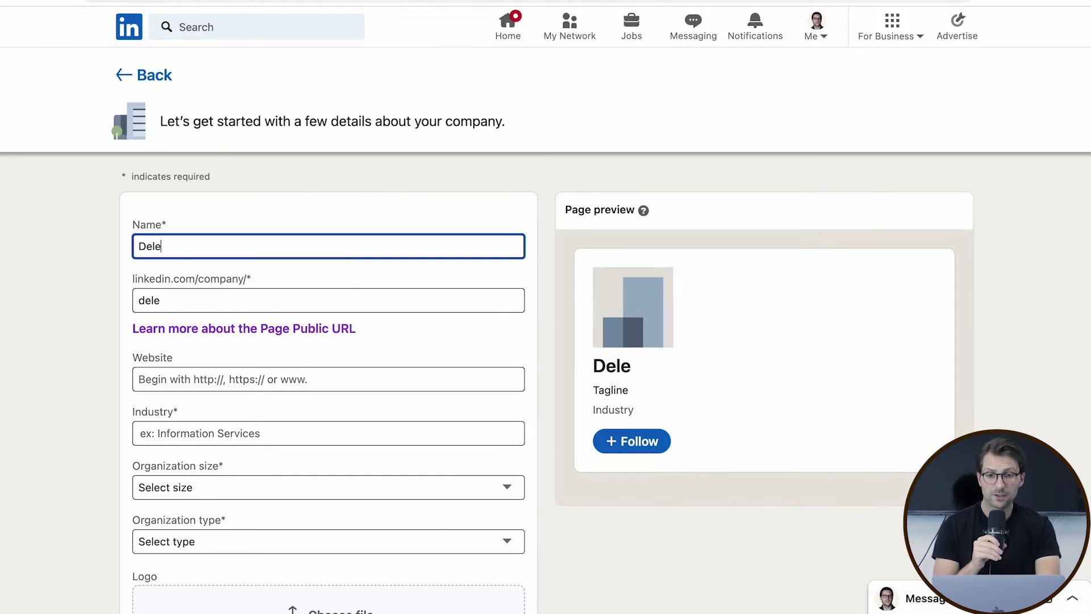
{"action": "type", "text": "scen Media"}
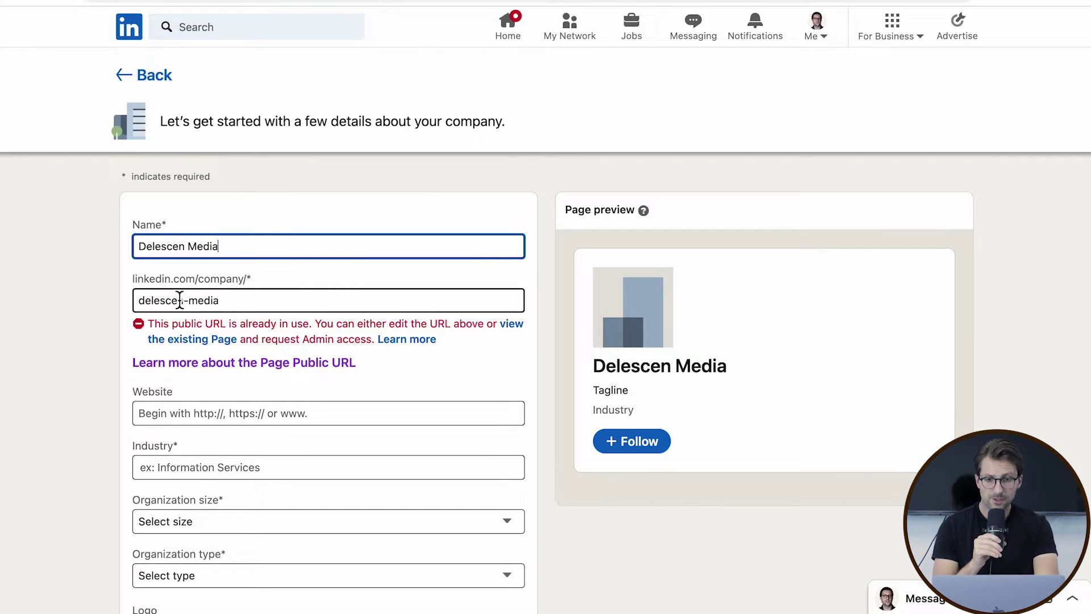
{"action": "left_click", "coordinate": [179, 300]}
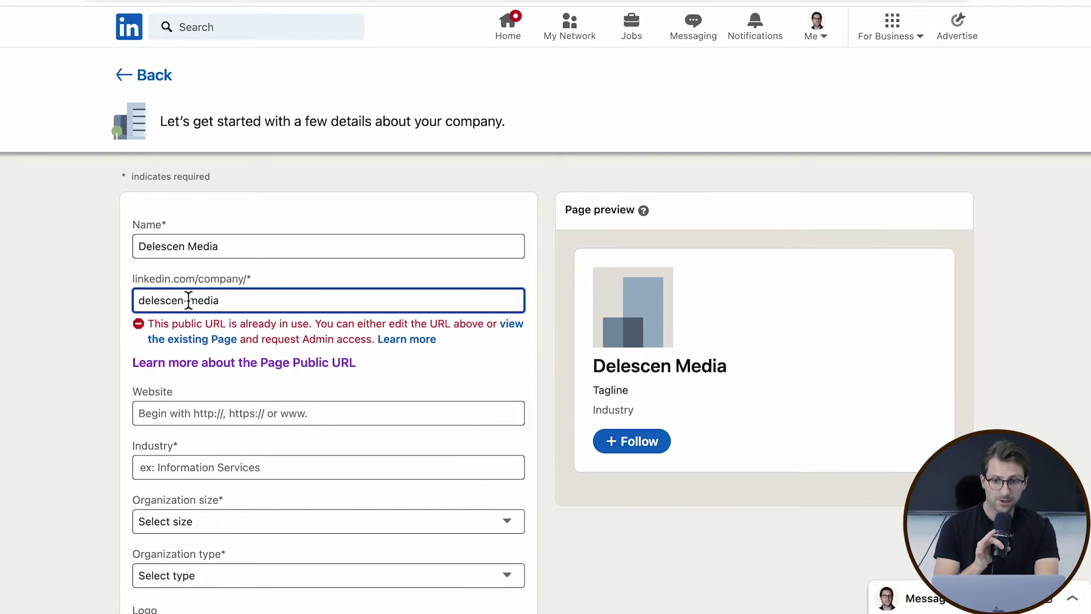
{"action": "left_click_drag", "start_coordinate": [183, 301], "coordinate": [191, 302]}
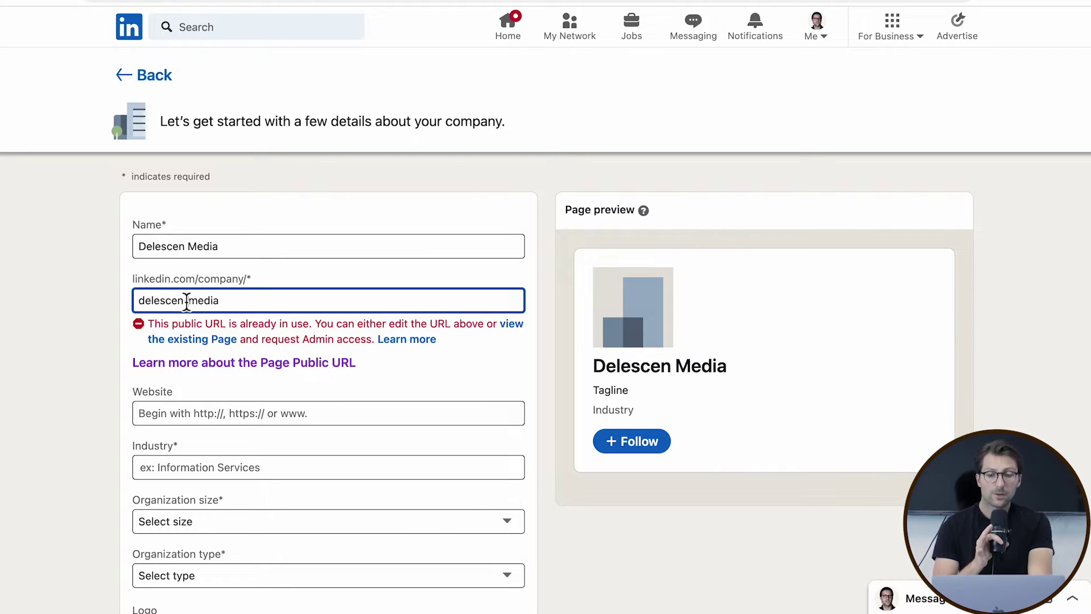
{"action": "key", "text": "BackSpace"}
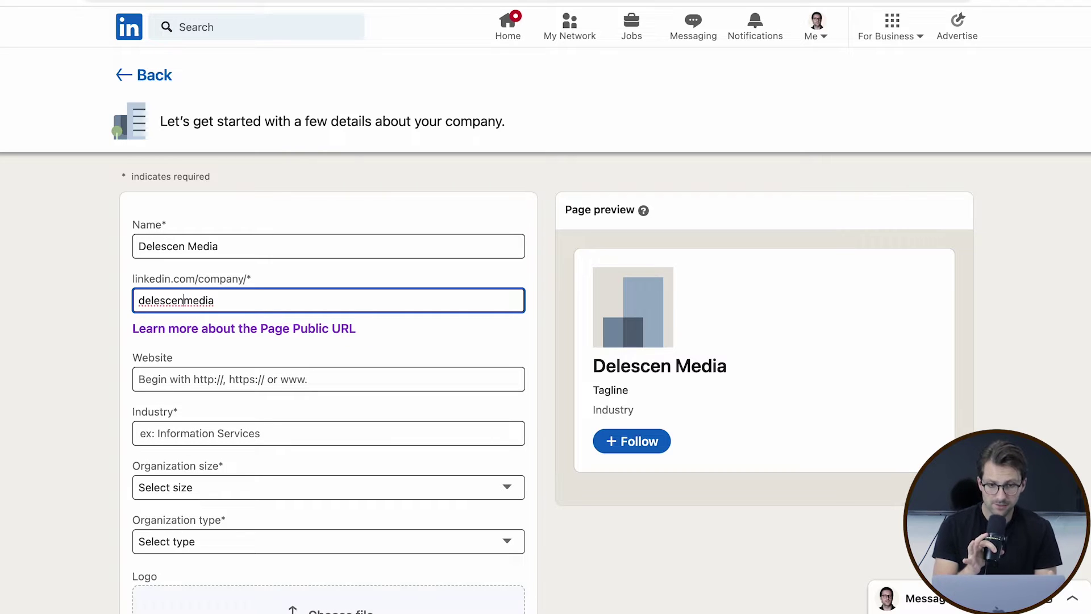
{"action": "key", "text": "Tab"}
{"action": "key", "text": "Tab"}
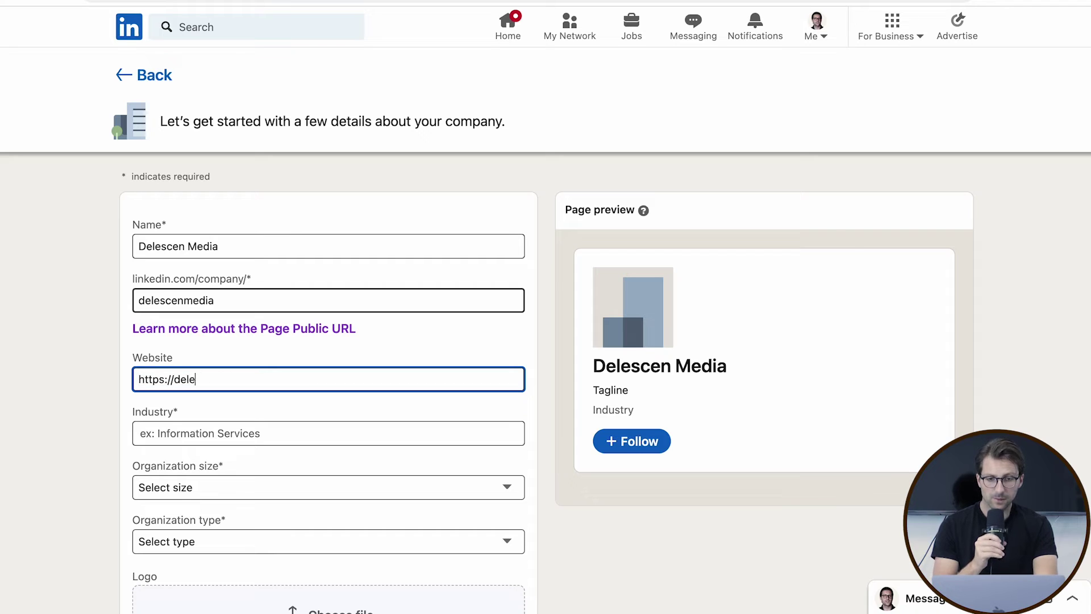
{"action": "type", "text": "https://delescen.com"}
{"action": "key", "text": "Tab"}
- Set industry Media Production, size 0–1 employees and type Self-employed
{"action": "type", "text": "Media"}
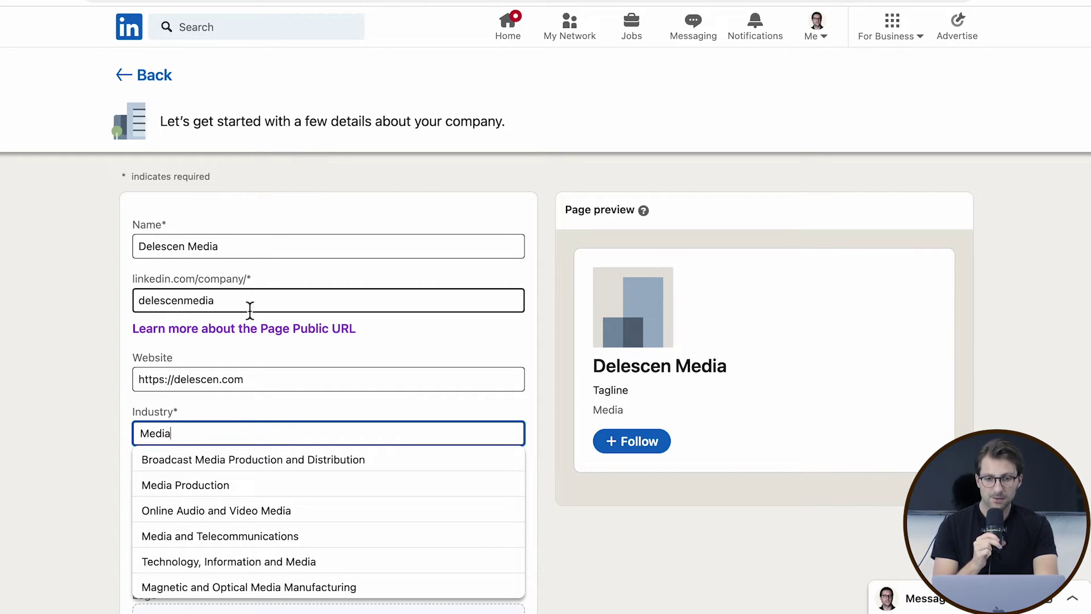
{"action": "left_click", "coordinate": [217, 487]}
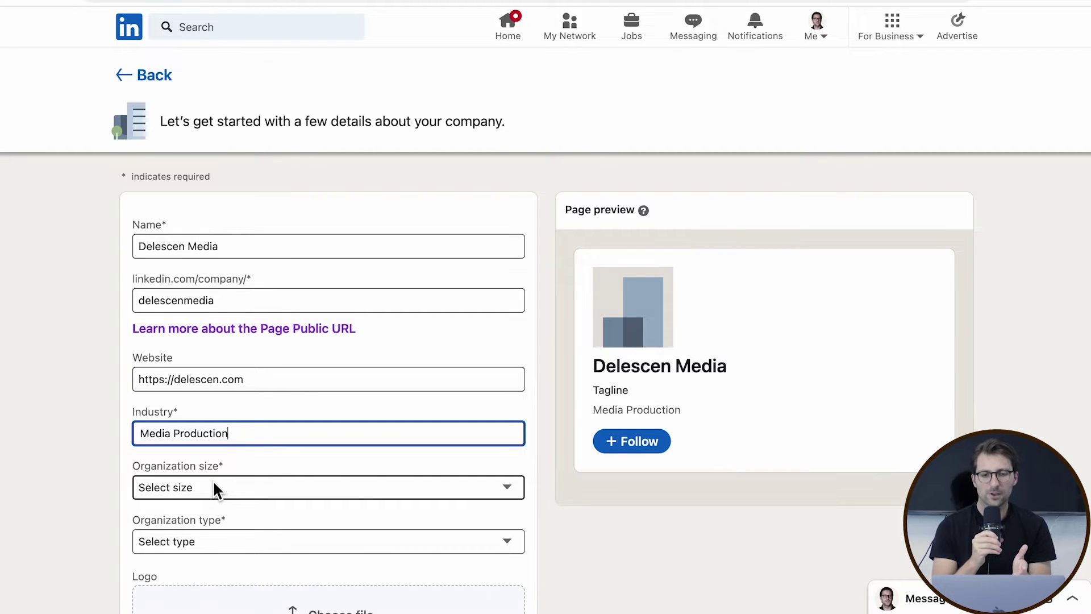
{"action": "scroll", "coordinate": [213, 479], "scroll_direction": "down", "scroll_amount": 3}
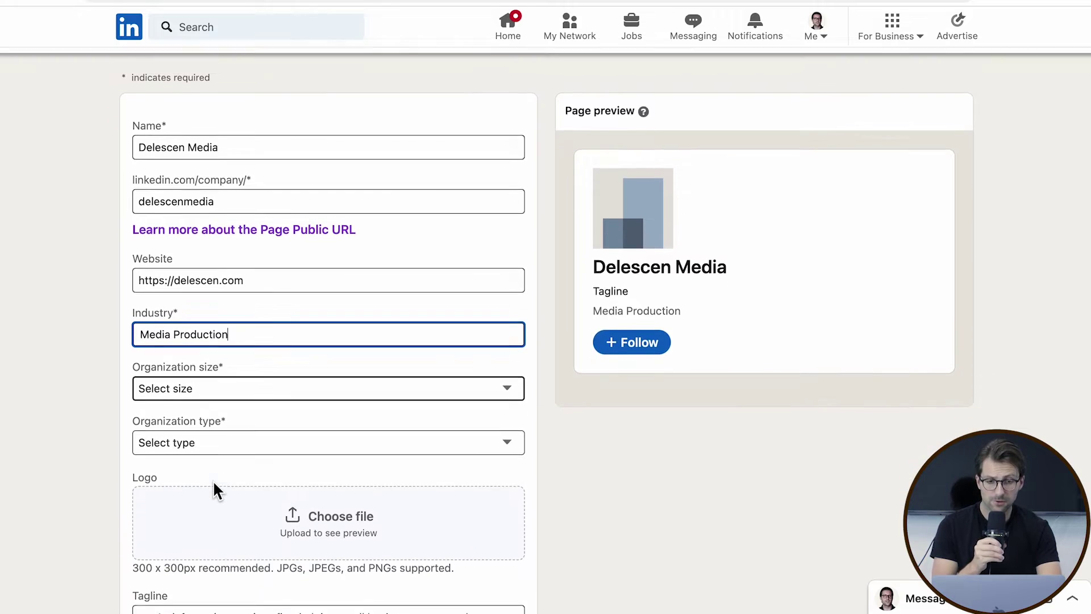
{"action": "left_click", "coordinate": [259, 361]}
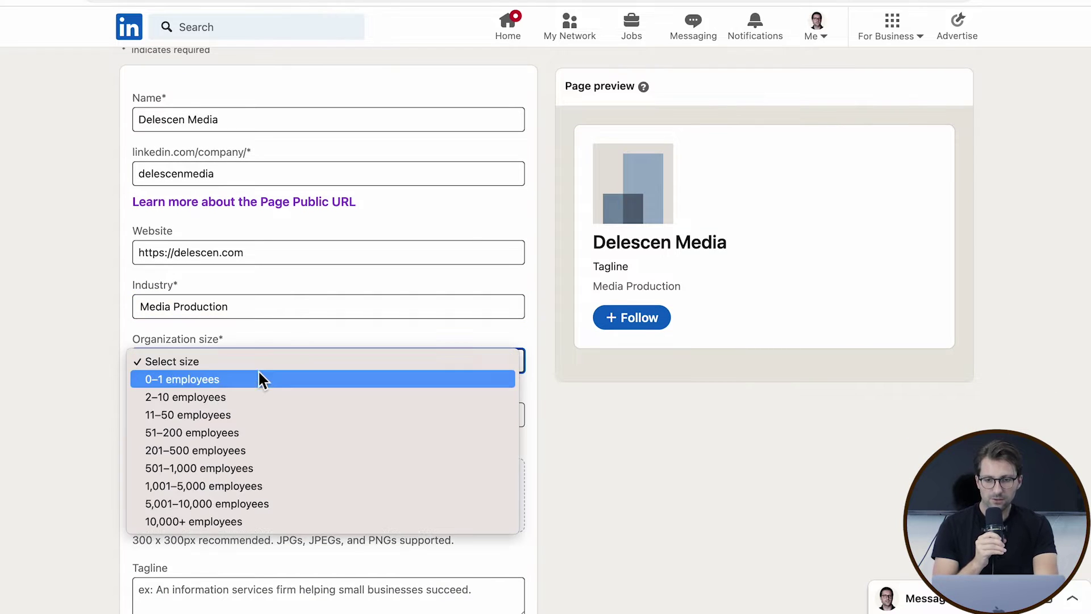
{"action": "left_click", "coordinate": [258, 376]}
{"action": "left_click", "coordinate": [247, 410]}
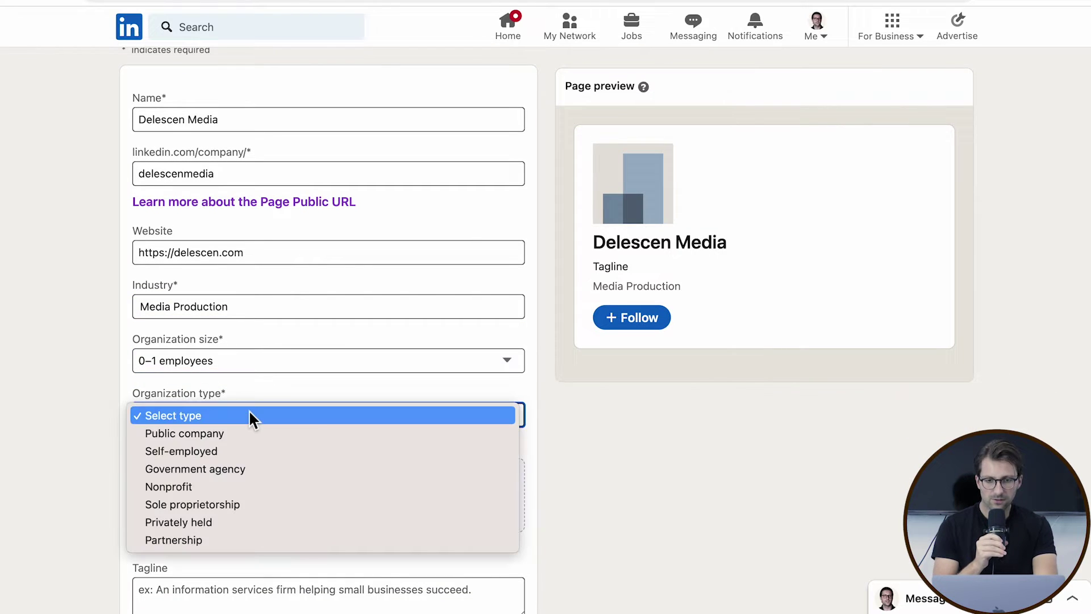
{"action": "left_click", "coordinate": [235, 451]}
{"action": "scroll", "coordinate": [232, 447], "scroll_direction": "down", "scroll_amount": 2}
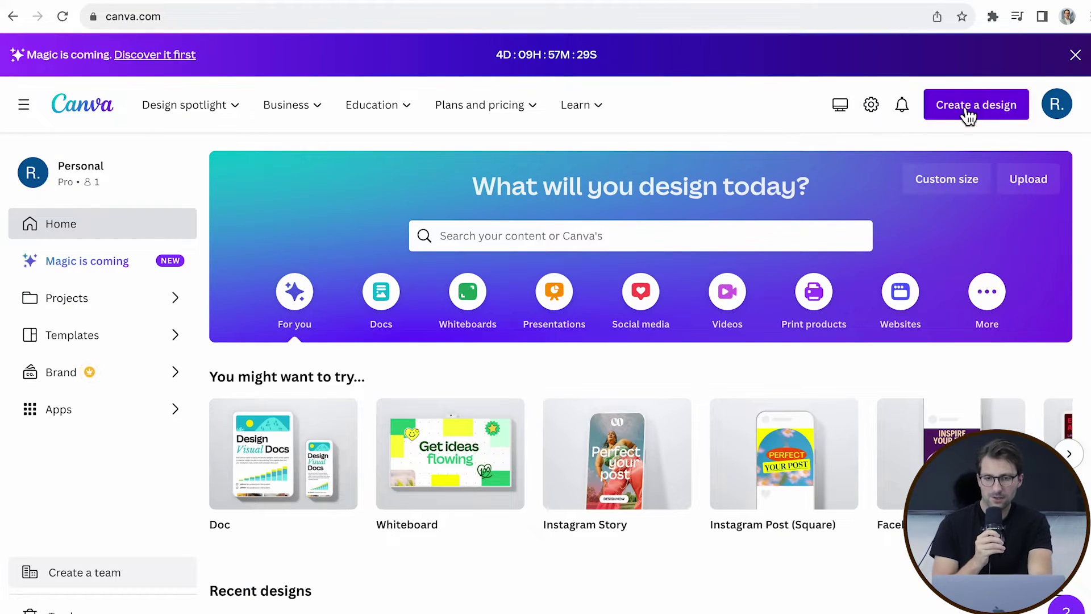
- Start a custom 300 × 300 px Canva design for the logo
{"action": "left_click", "coordinate": [966, 113]}
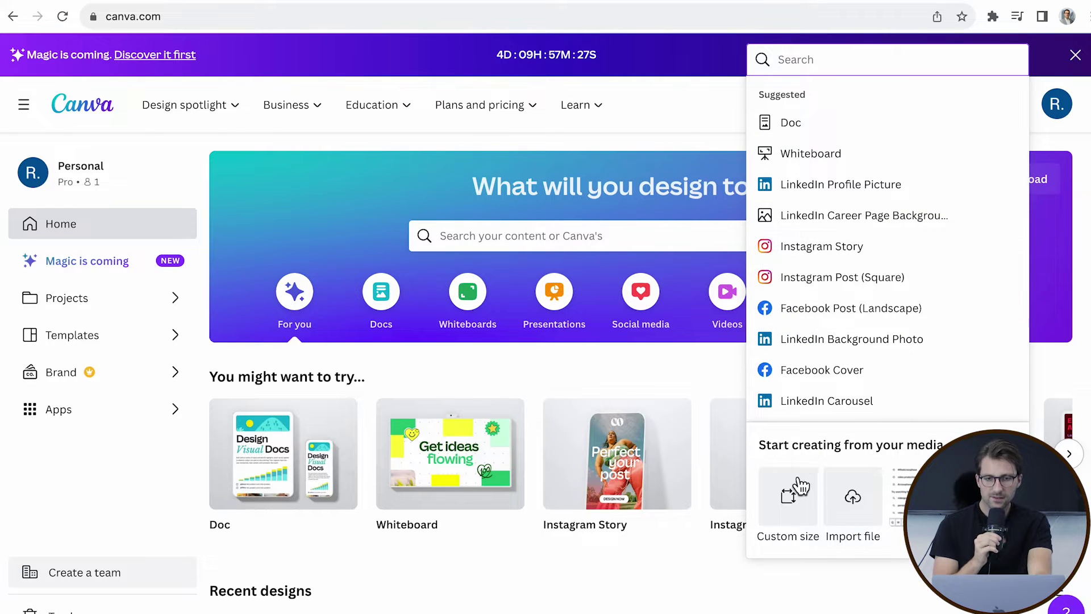
{"action": "left_click", "coordinate": [789, 494]}
{"action": "left_click", "coordinate": [874, 208]}
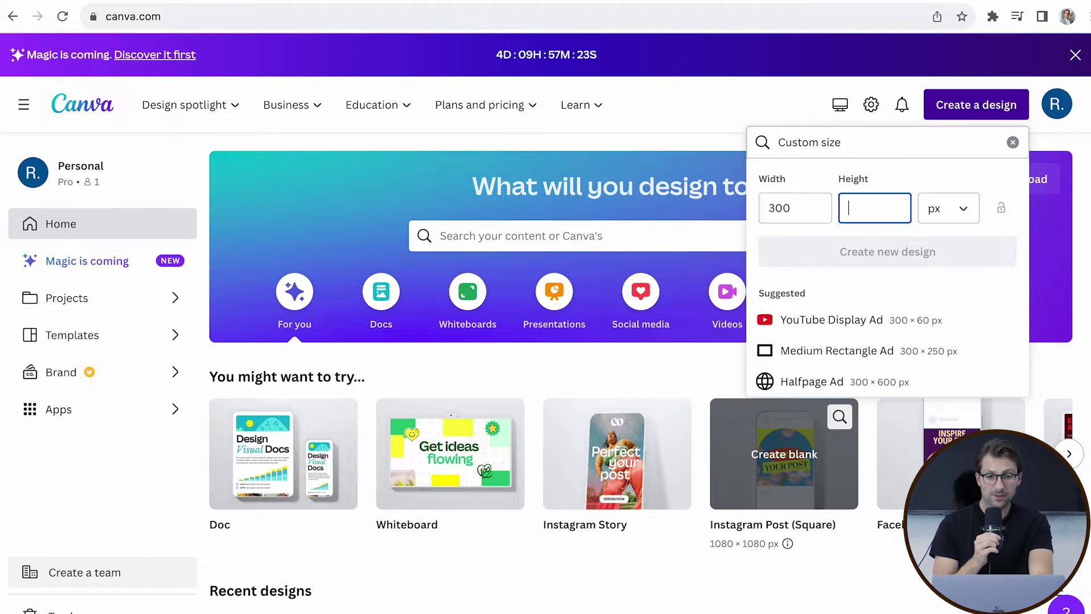
{"action": "type", "text": "300"}
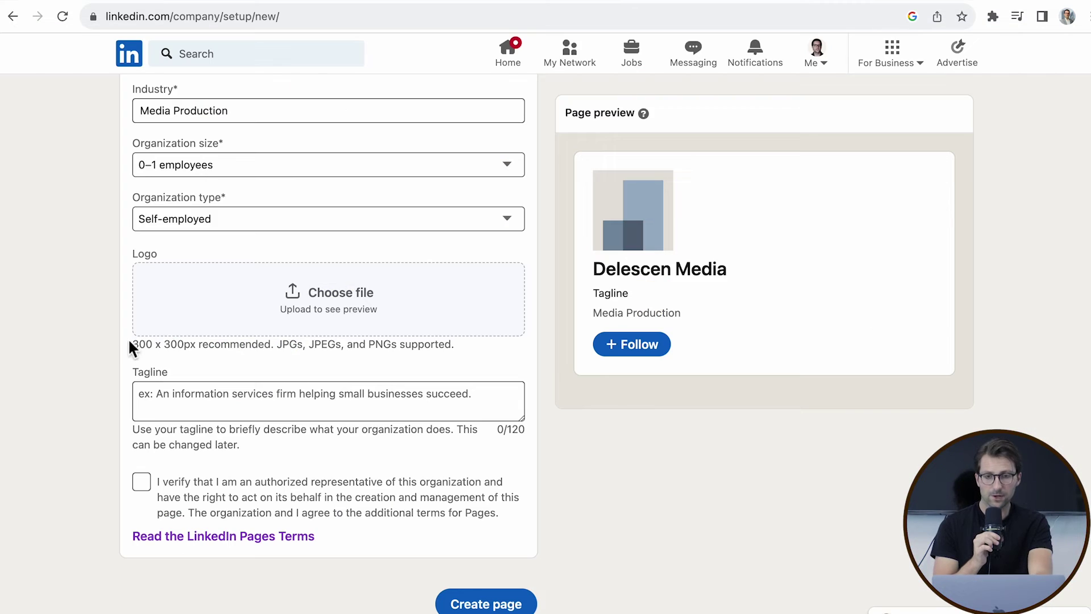
{"action": "left_click_drag", "start_coordinate": [129, 342], "coordinate": [265, 349]}
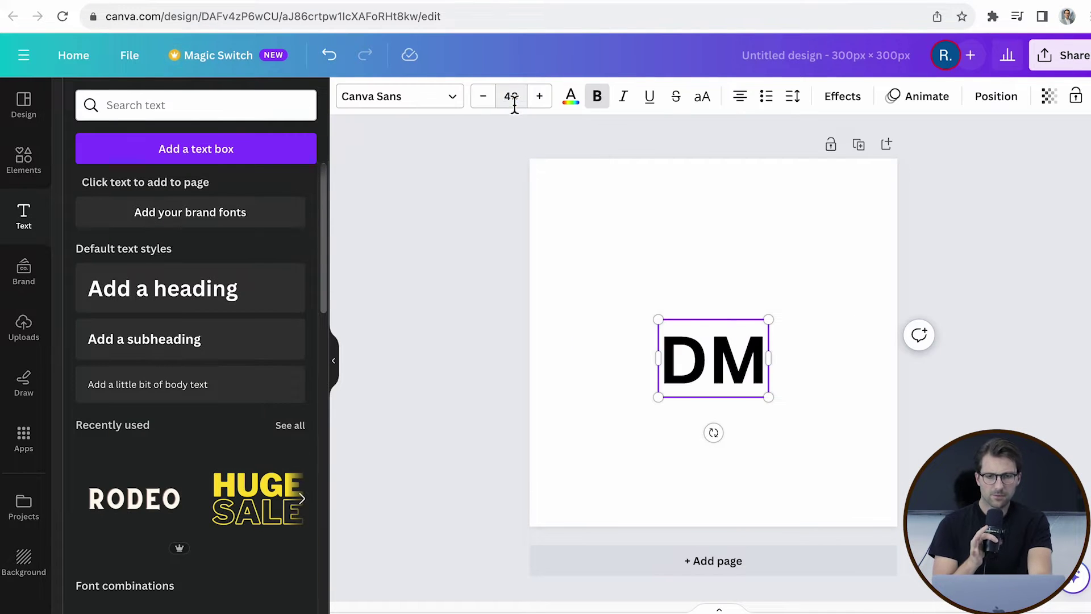
- Set the DM text to Pacifico over a lightened beige paper background
{"action": "left_click", "coordinate": [398, 96]}
{"action": "left_click", "coordinate": [112, 333]}
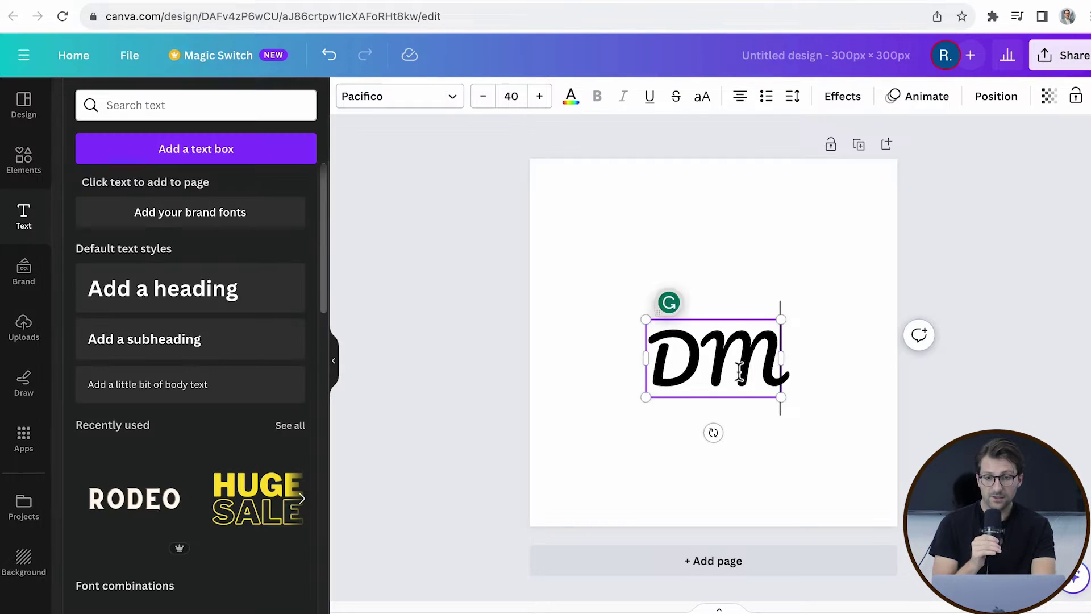
{"action": "left_click", "coordinate": [34, 170]}
{"action": "type", "text": "paper bac"}
{"action": "left_click", "coordinate": [160, 174]}
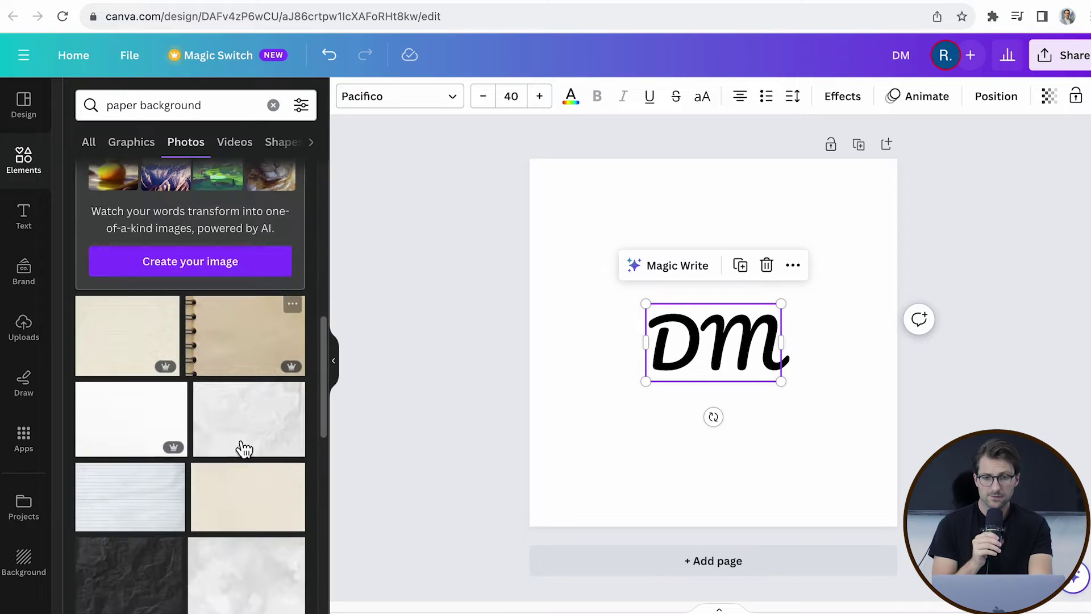
{"action": "left_click", "coordinate": [248, 489]}
{"action": "left_click", "coordinate": [766, 172]}
{"action": "left_click", "coordinate": [731, 95]}
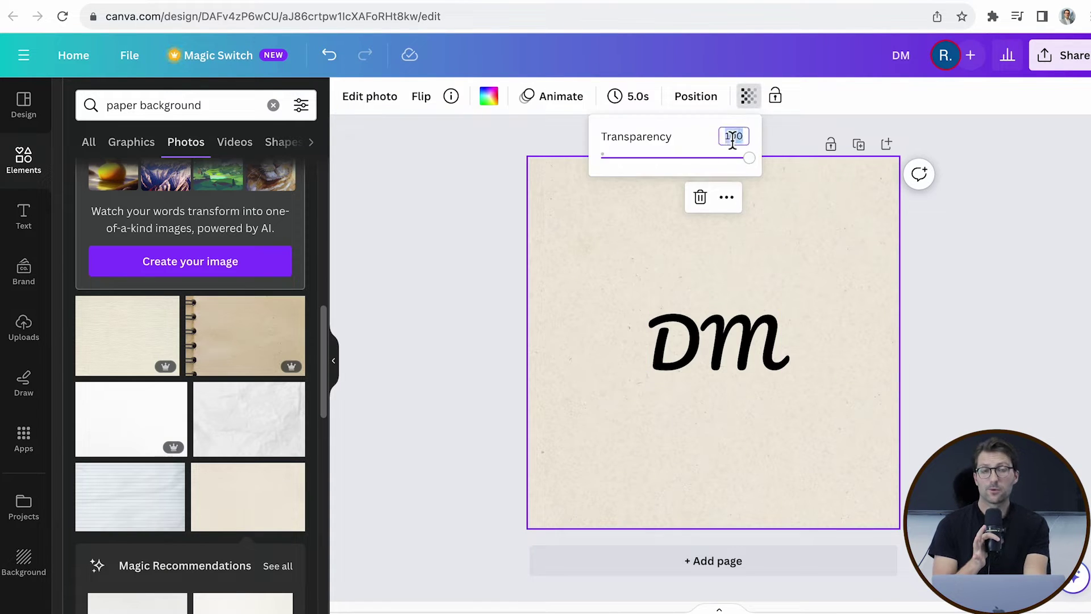
{"action": "left_click", "coordinate": [718, 341]}
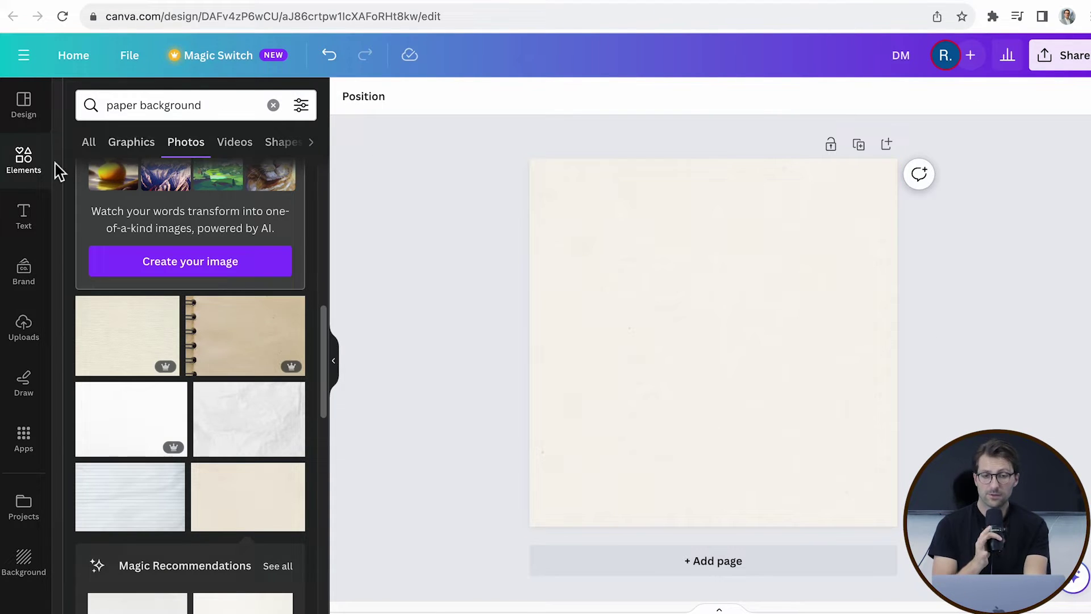
- Add a microphone logo graphic and enlarge it to fill the page
{"action": "left_click", "coordinate": [56, 166]}
{"action": "left_click", "coordinate": [156, 107]}
{"action": "type", "text": "microphone logo"}
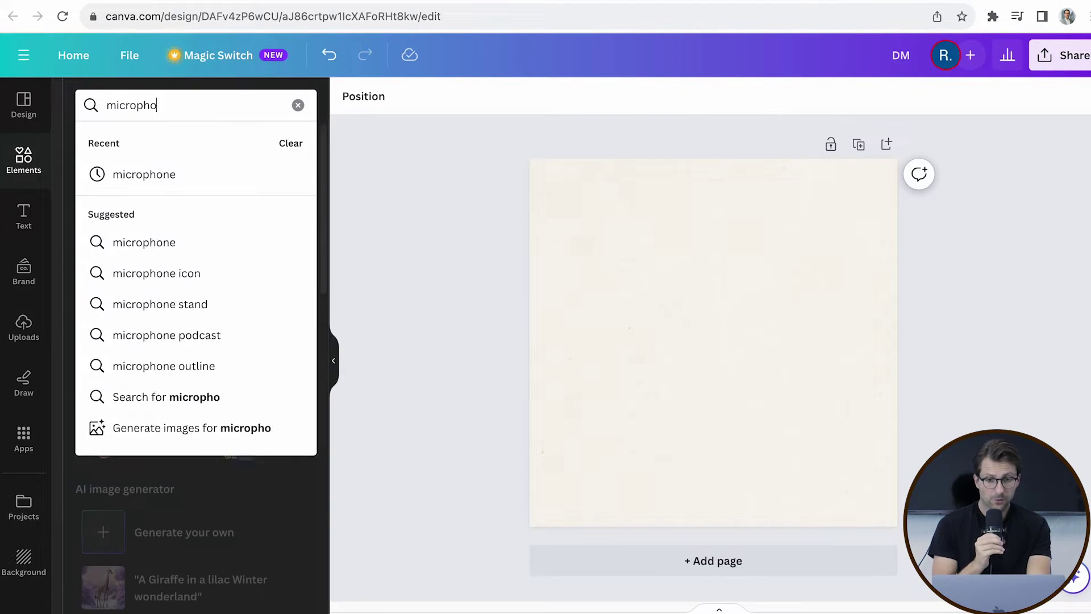
{"action": "key", "text": "Return"}
{"action": "left_click", "coordinate": [299, 234]}
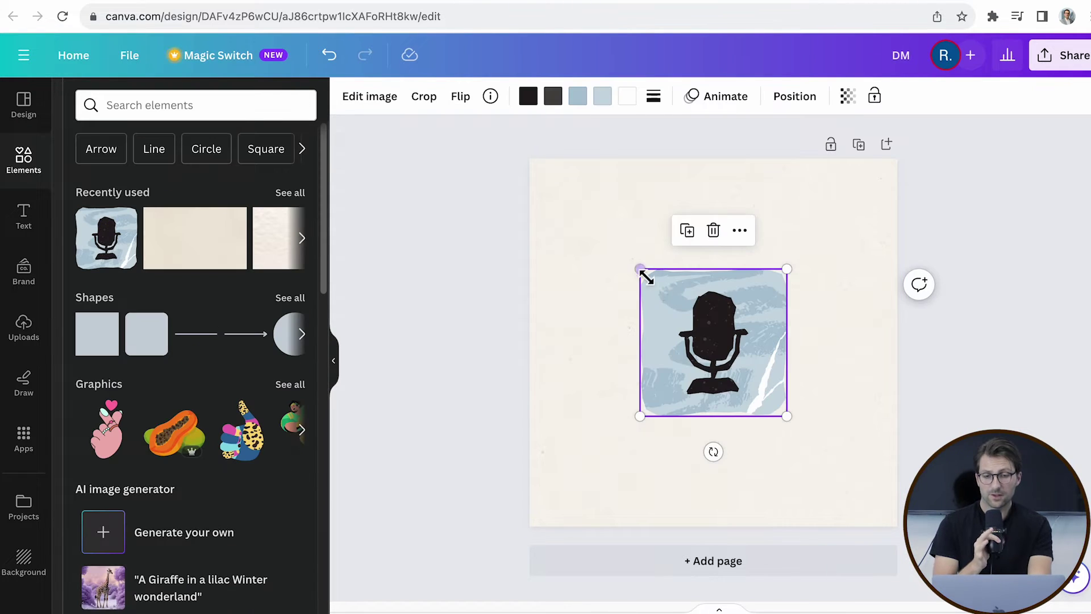
{"action": "left_click_drag", "start_coordinate": [645, 275], "coordinate": [528, 169]}
{"action": "left_click_drag", "start_coordinate": [784, 414], "coordinate": [896, 526]}
- Recolour the microphone graphic's light blue and white areas to cream and beige
{"action": "left_click", "coordinate": [577, 96]}
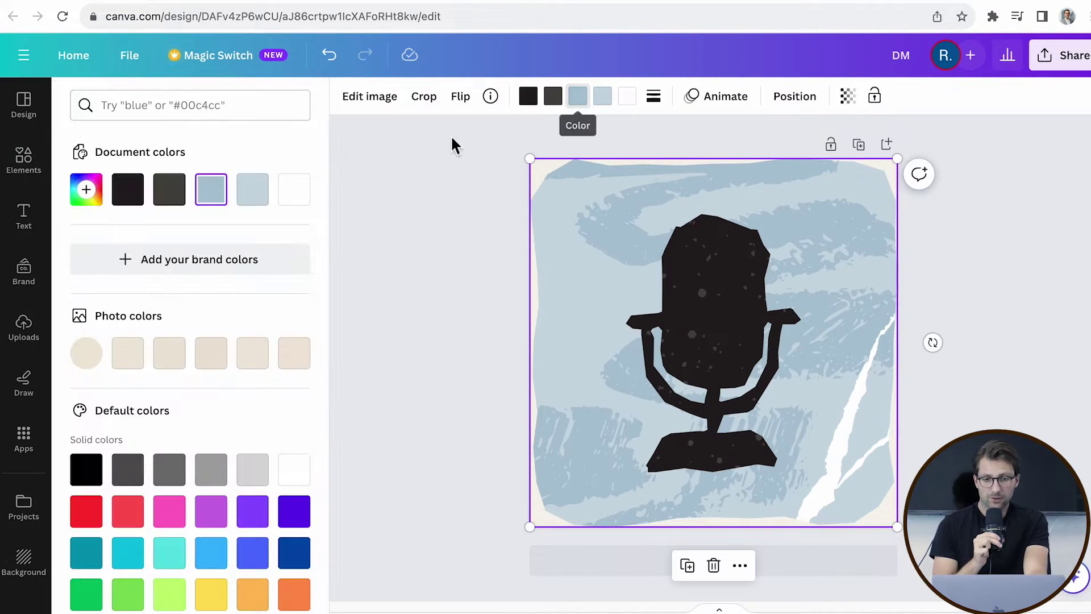
{"action": "left_click", "coordinate": [86, 189]}
{"action": "left_click", "coordinate": [602, 96]}
{"action": "left_click", "coordinate": [224, 397]}
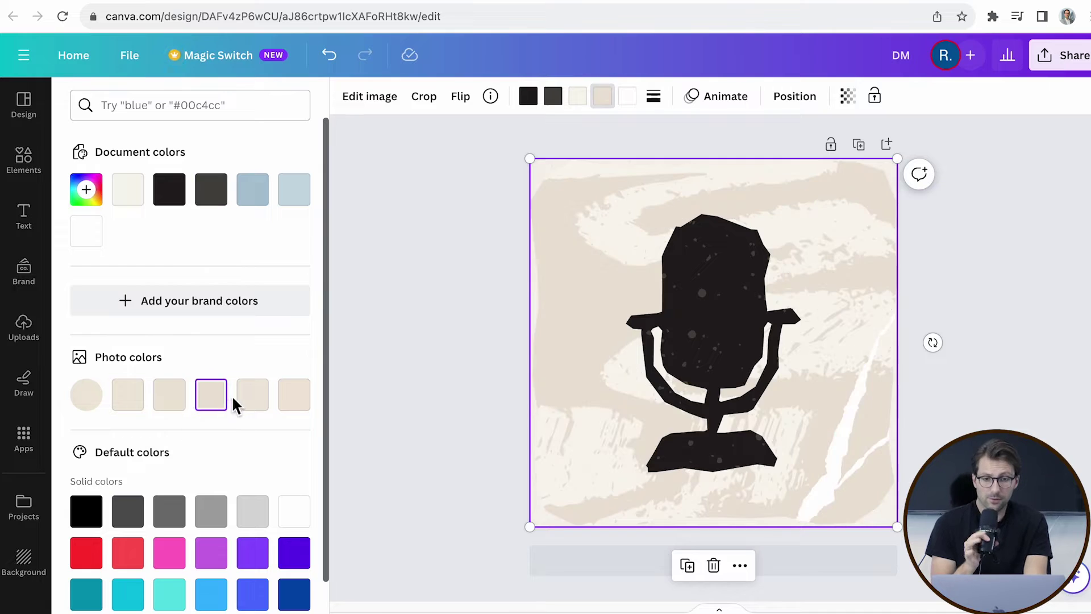
{"action": "left_click", "coordinate": [627, 96]}
{"action": "left_click", "coordinate": [86, 189]}
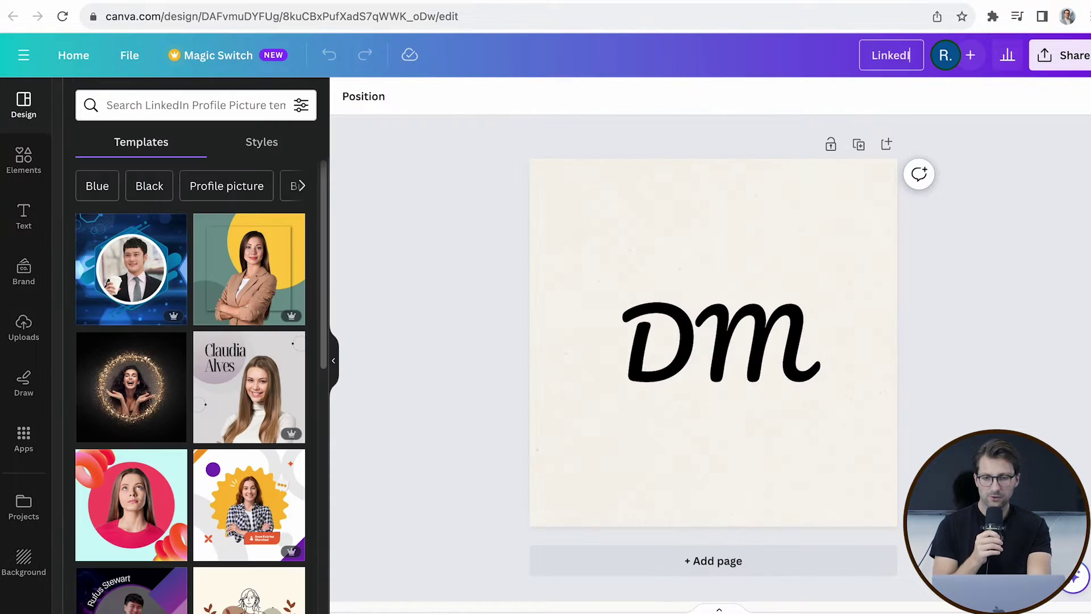
- Download the logo design as a PNG file
{"action": "left_click", "coordinate": [1057, 68]}
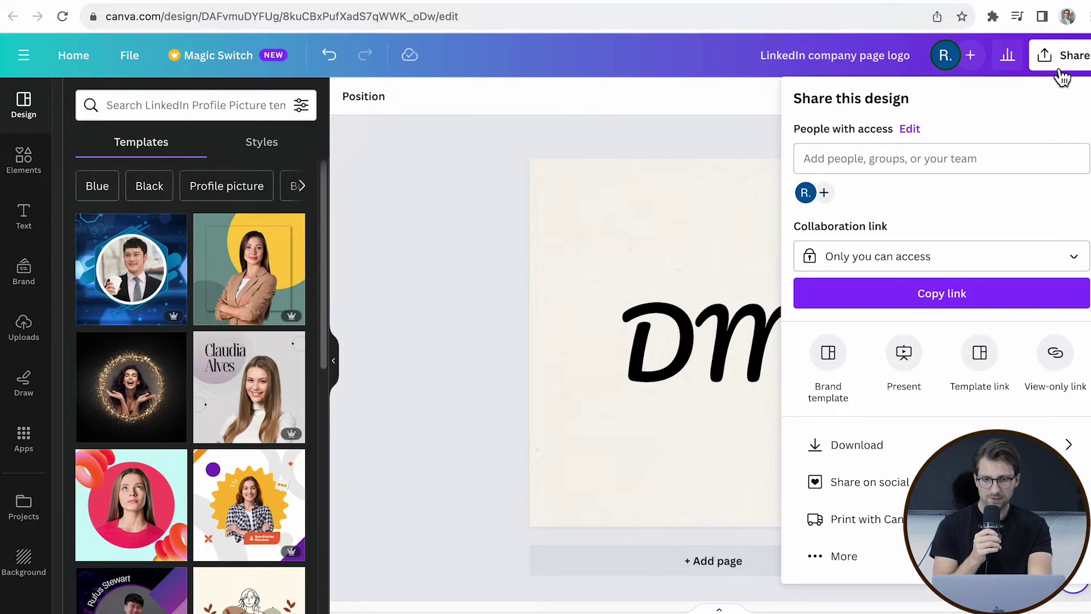
{"action": "left_click", "coordinate": [909, 442]}
{"action": "left_click", "coordinate": [959, 353]}
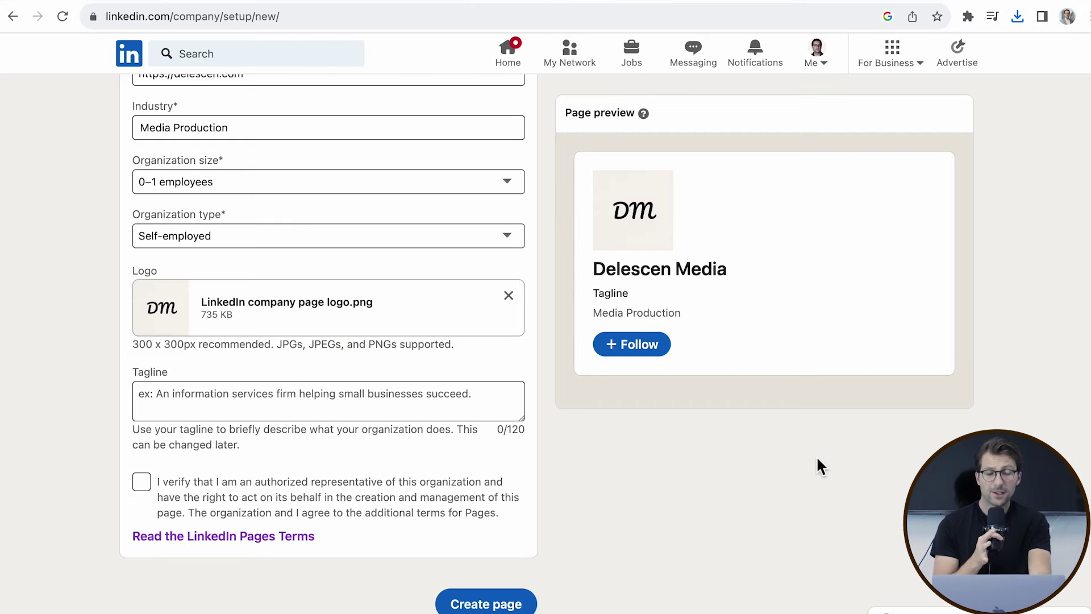
- Add the tagline 'Boosting your online presence | Book a 1:1 discovery call 👇', confirm authorisation, create the page
{"action": "left_click", "coordinate": [464, 403]}
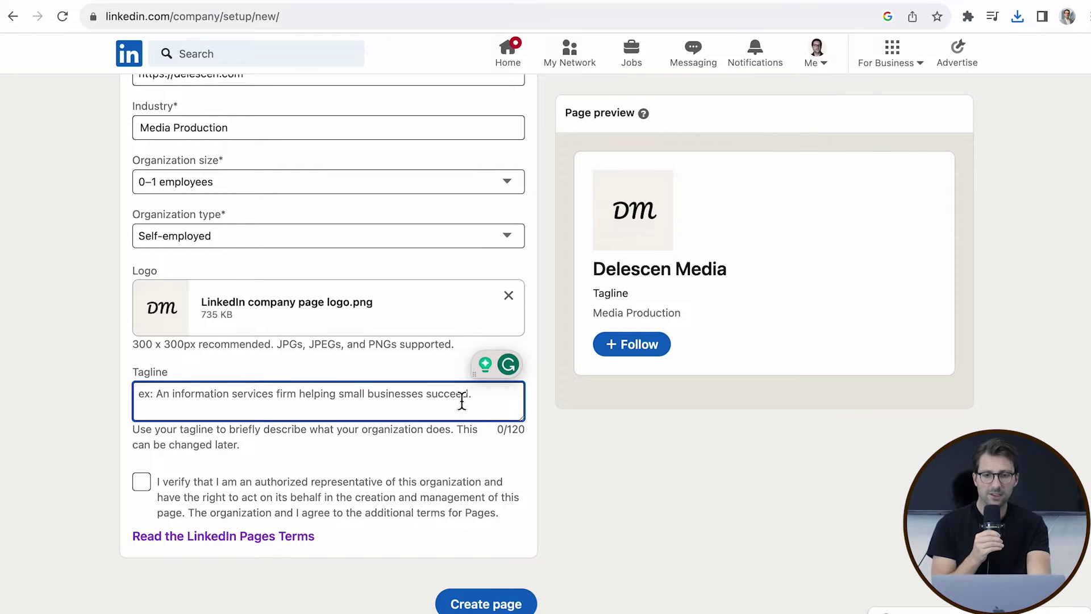
{"action": "type", "text": "Boosting yo"}
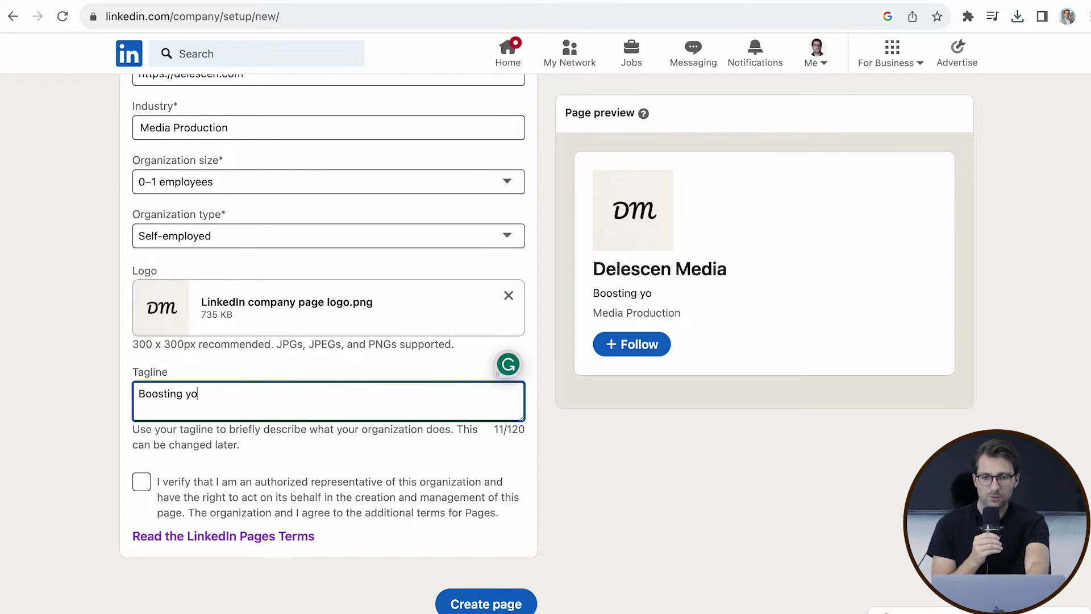
{"action": "type", "text": "ur online presence | Book a 1:1 discovery"}
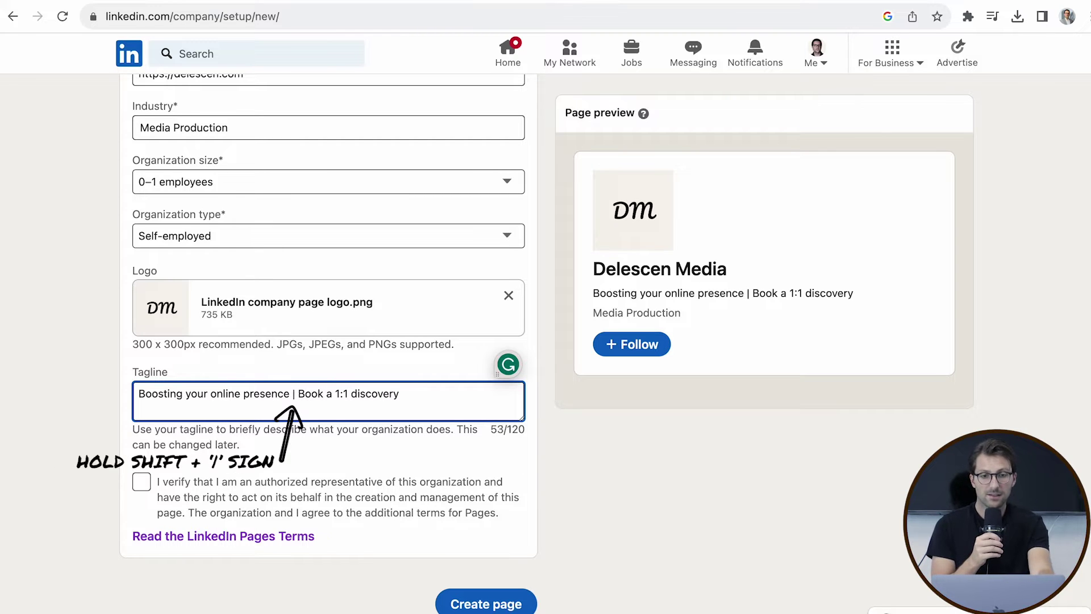
{"action": "type", "text": " call"}
{"action": "key", "text": "ctrl+super+space"}
{"action": "type", "text": "hand"}
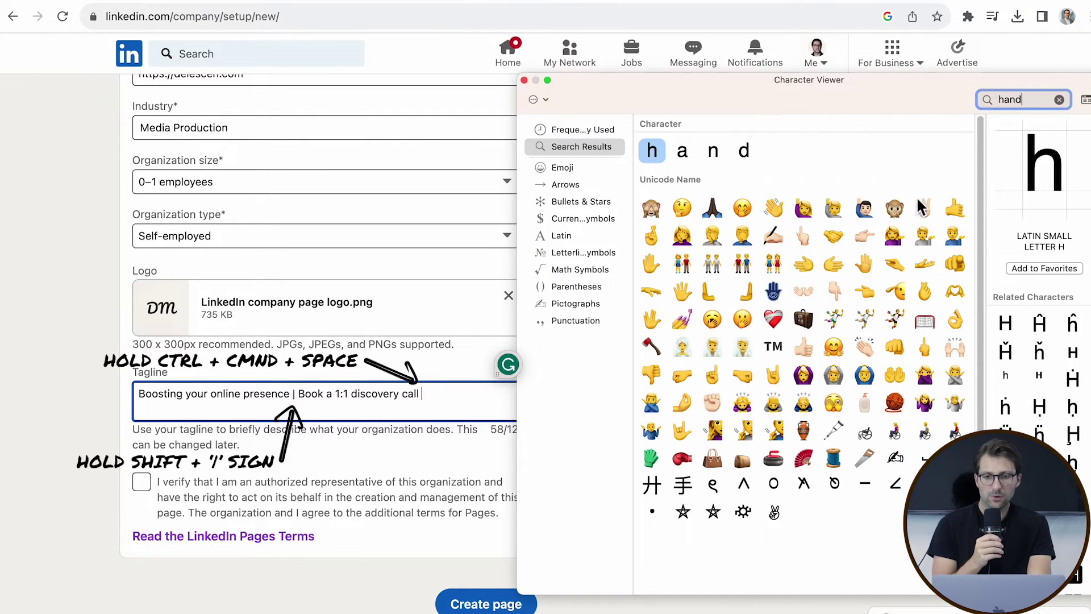
{"action": "left_click", "coordinate": [833, 290]}
{"action": "double_click", "coordinate": [840, 286]}
{"action": "left_click", "coordinate": [525, 81]}
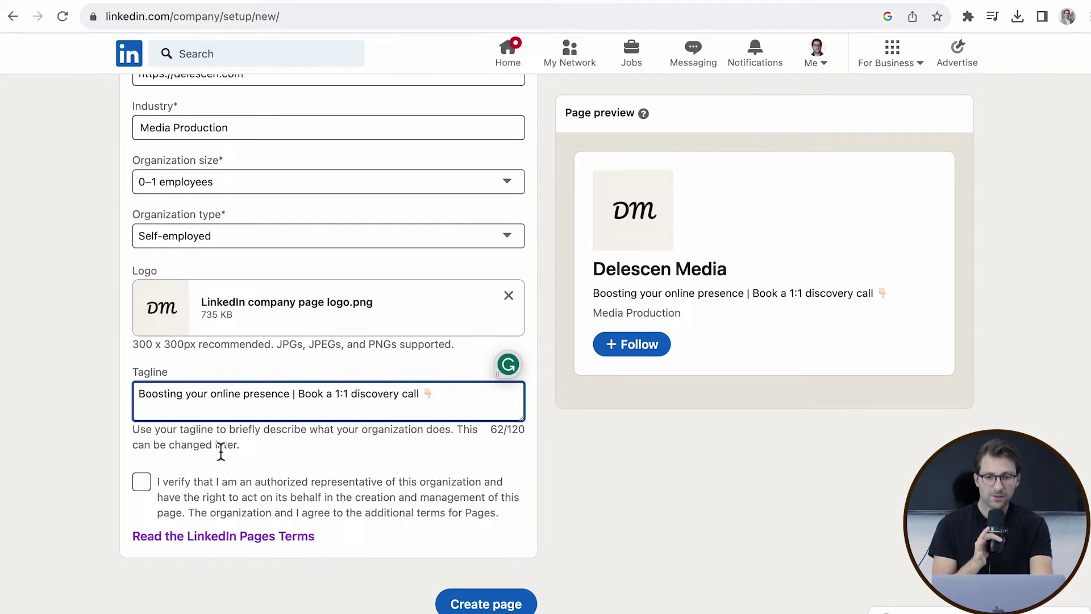
{"action": "left_click", "coordinate": [142, 483]}
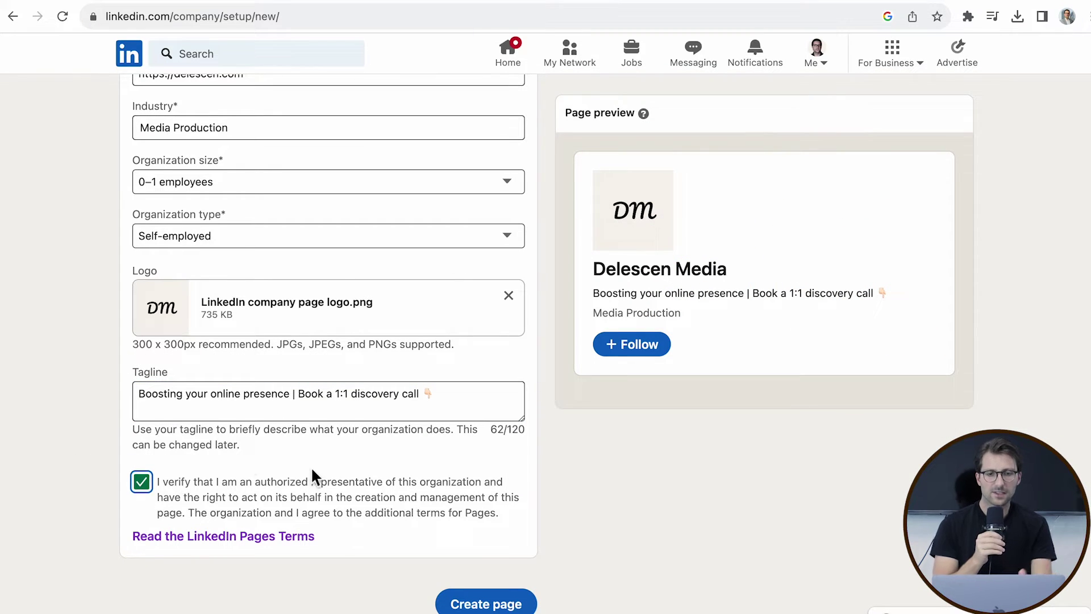
{"action": "left_click", "coordinate": [503, 605]}
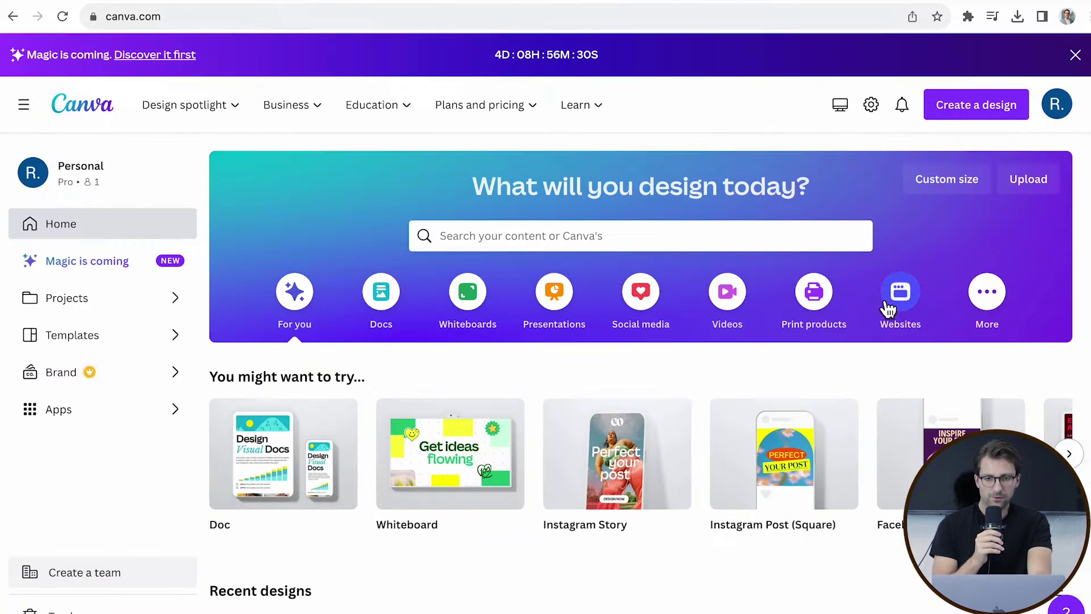
- Search Canva's new-design formats for 'linkedin'
{"action": "left_click", "coordinate": [968, 107]}
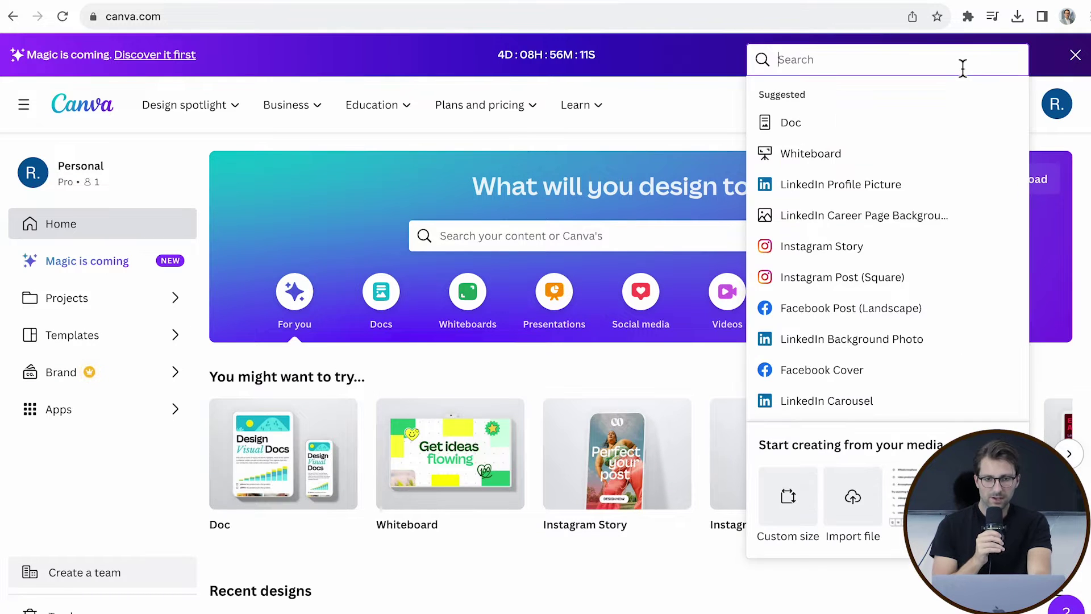
{"action": "type", "text": "linkedin"}
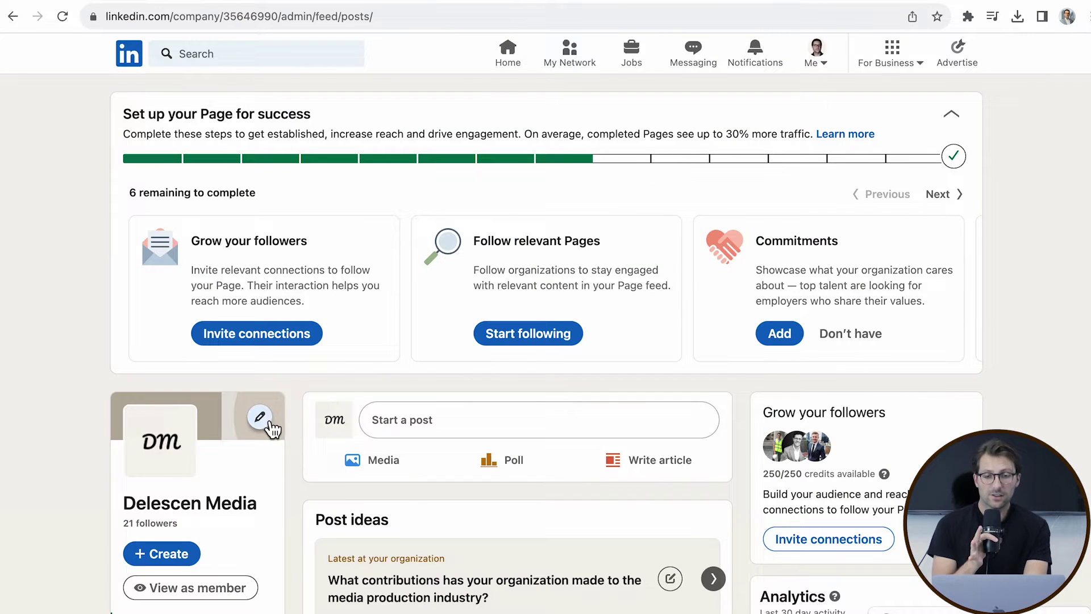
- Look up Church's company page as a cover example, then make the Canva banner beige
{"action": "left_click", "coordinate": [269, 424]}
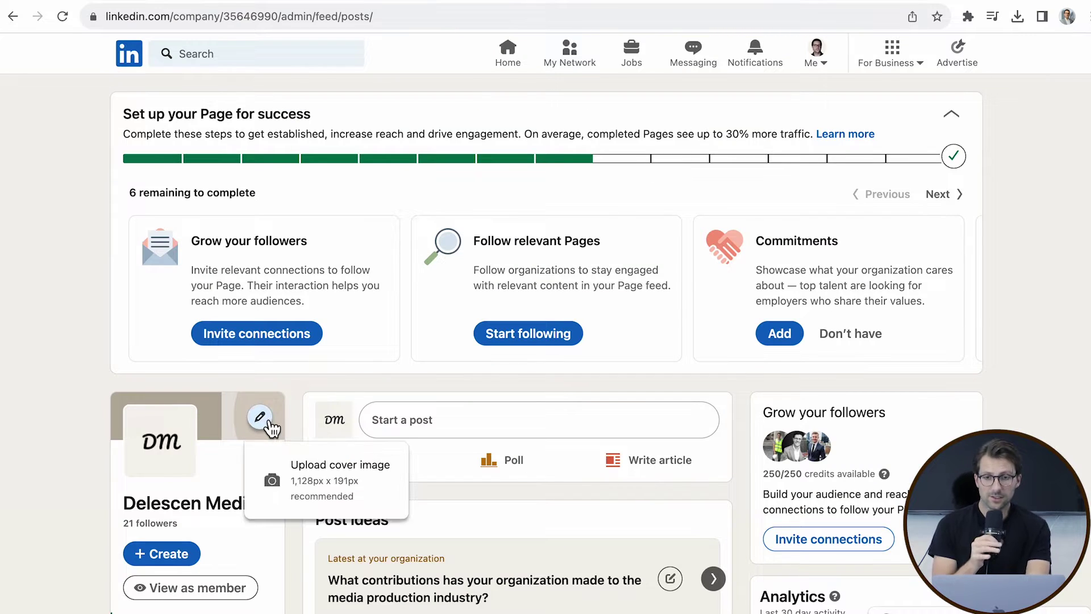
{"action": "type", "text": "urch's"}
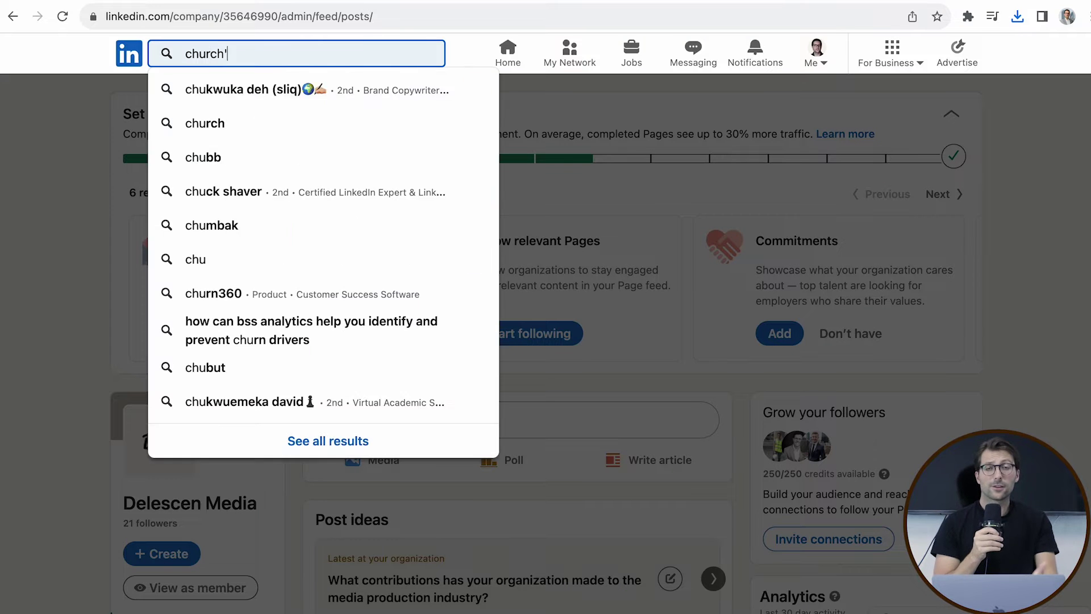
{"action": "left_click", "coordinate": [275, 88]}
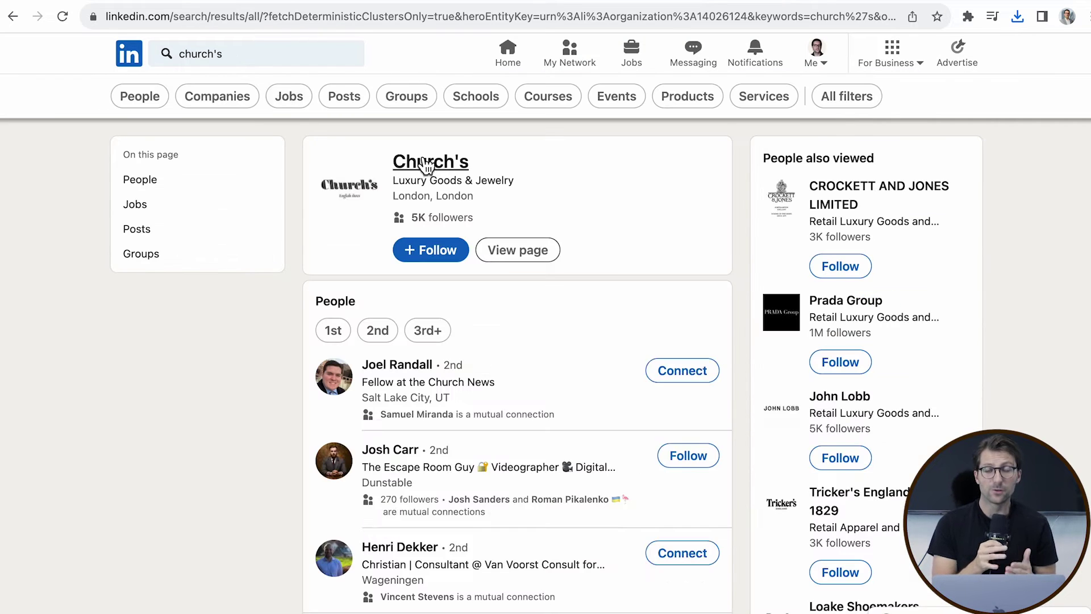
{"action": "left_click", "coordinate": [431, 161]}
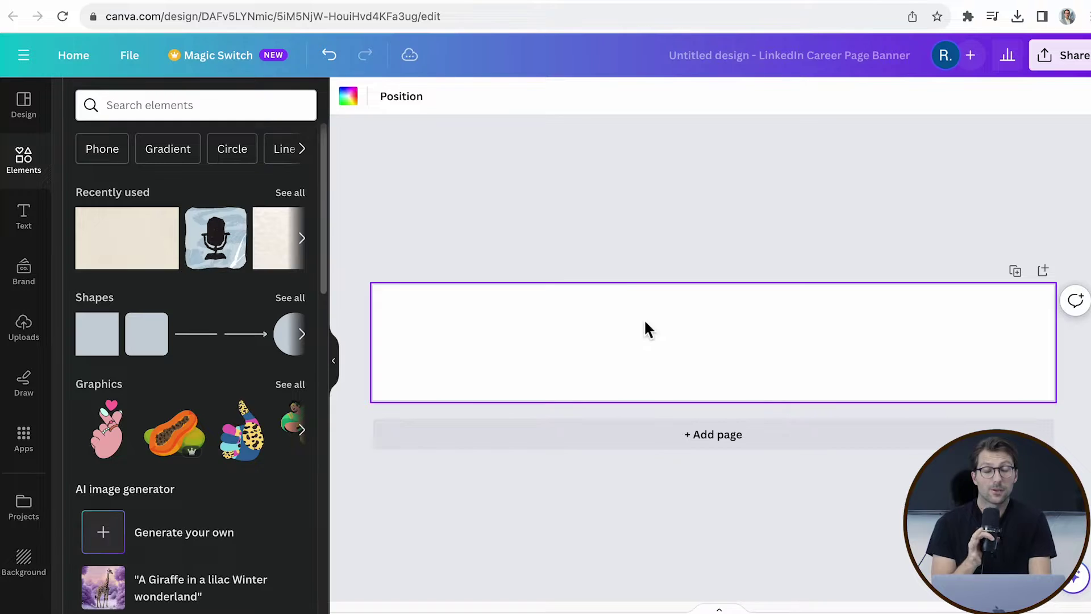
{"action": "left_click", "coordinate": [346, 92]}
{"action": "left_click", "coordinate": [83, 188]}
- Add a LinkedIn logo graphic at the banner's right edge and colour it white
{"action": "left_click", "coordinate": [24, 162]}
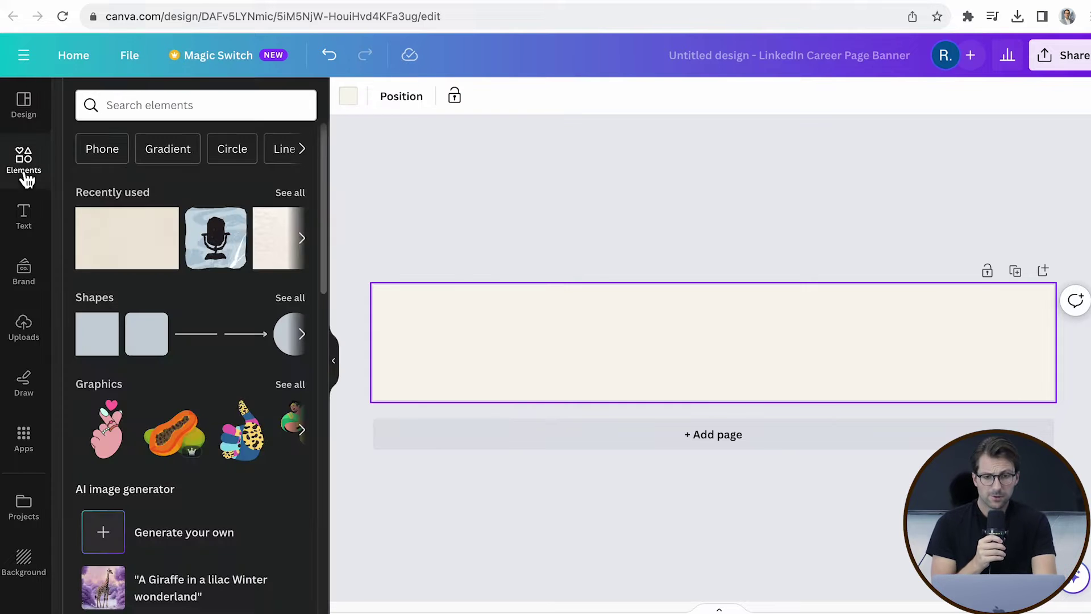
{"action": "left_click", "coordinate": [142, 105]}
{"action": "type", "text": "linkedin"}
{"action": "key", "text": "Return"}
{"action": "left_click", "coordinate": [283, 233]}
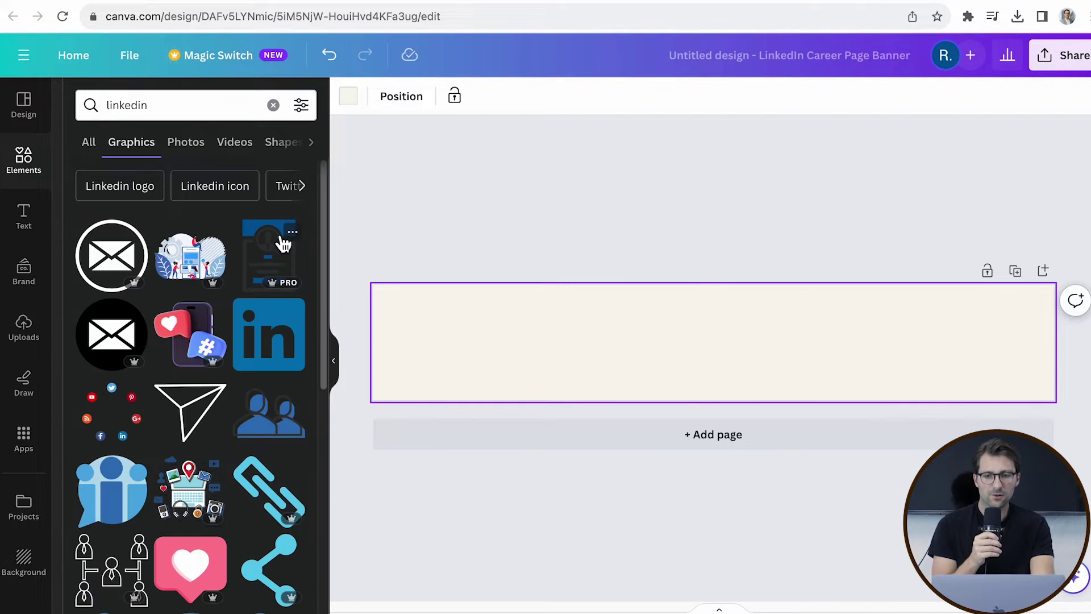
{"action": "left_click", "coordinate": [269, 334]}
{"action": "left_click_drag", "start_coordinate": [710, 340], "coordinate": [1023, 318]}
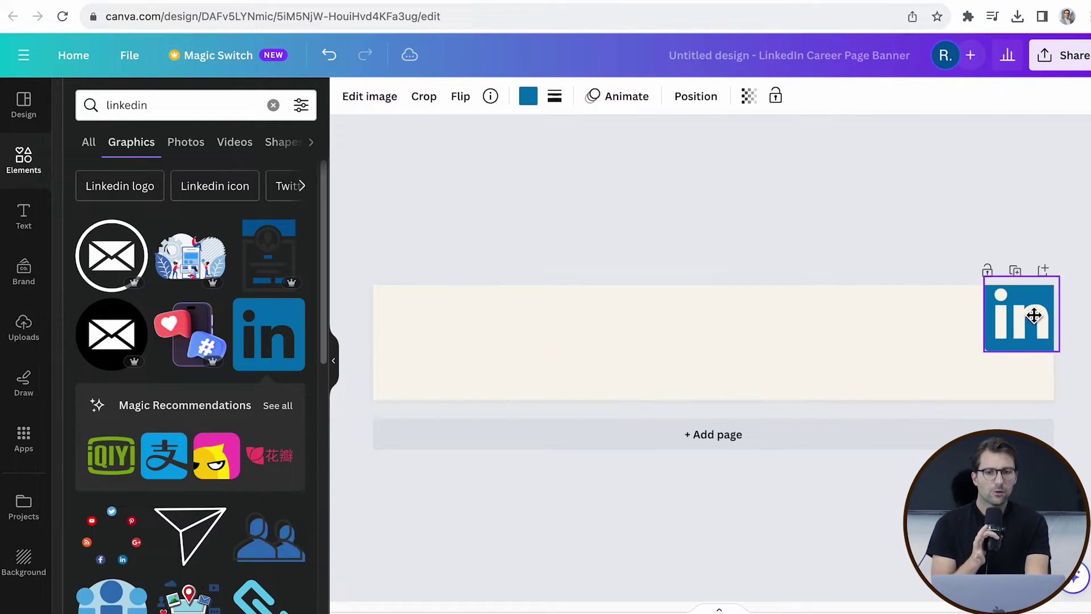
{"action": "left_click", "coordinate": [527, 96]}
{"action": "left_click", "coordinate": [293, 375]}
{"action": "left_click", "coordinate": [588, 244]}
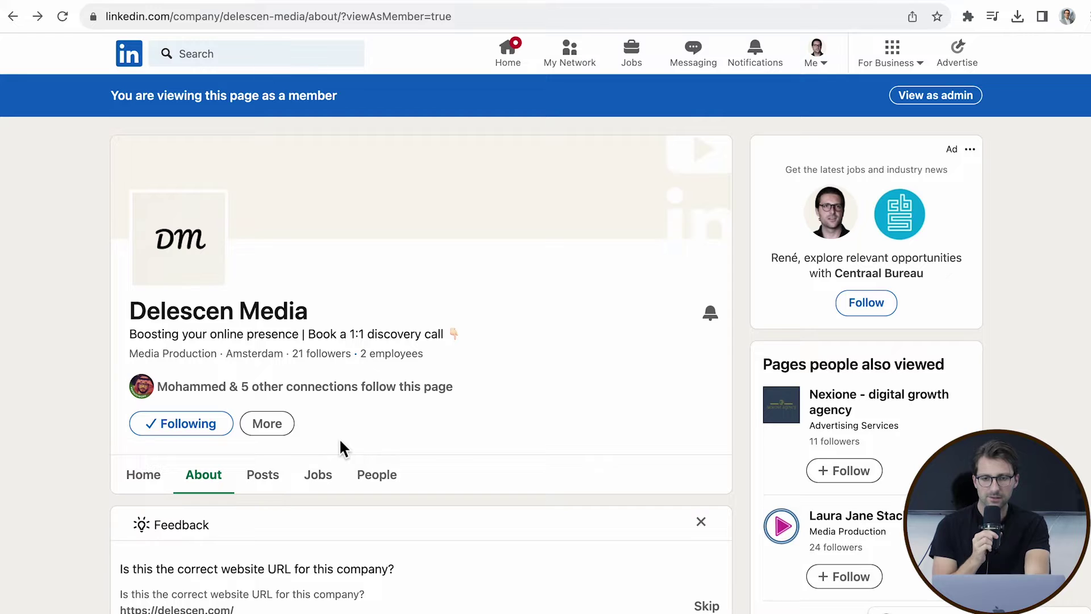
- In admin view, open the page's button settings and enable a custom button
{"action": "left_click", "coordinate": [921, 102]}
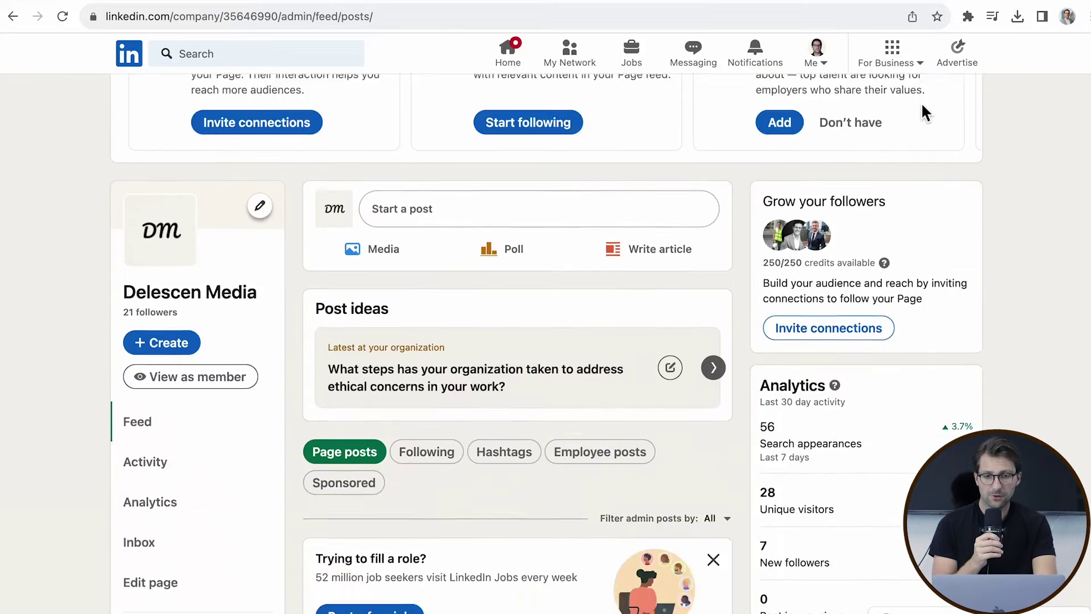
{"action": "scroll", "coordinate": [922, 105], "scroll_direction": "down", "scroll_amount": 5}
{"action": "left_click", "coordinate": [232, 293]}
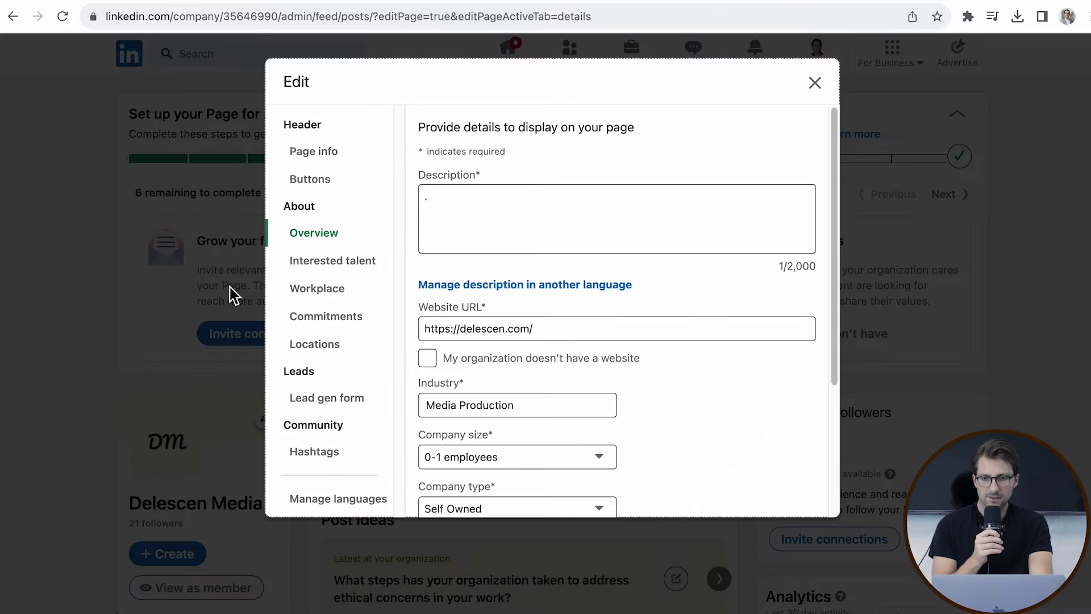
{"action": "left_click", "coordinate": [311, 191]}
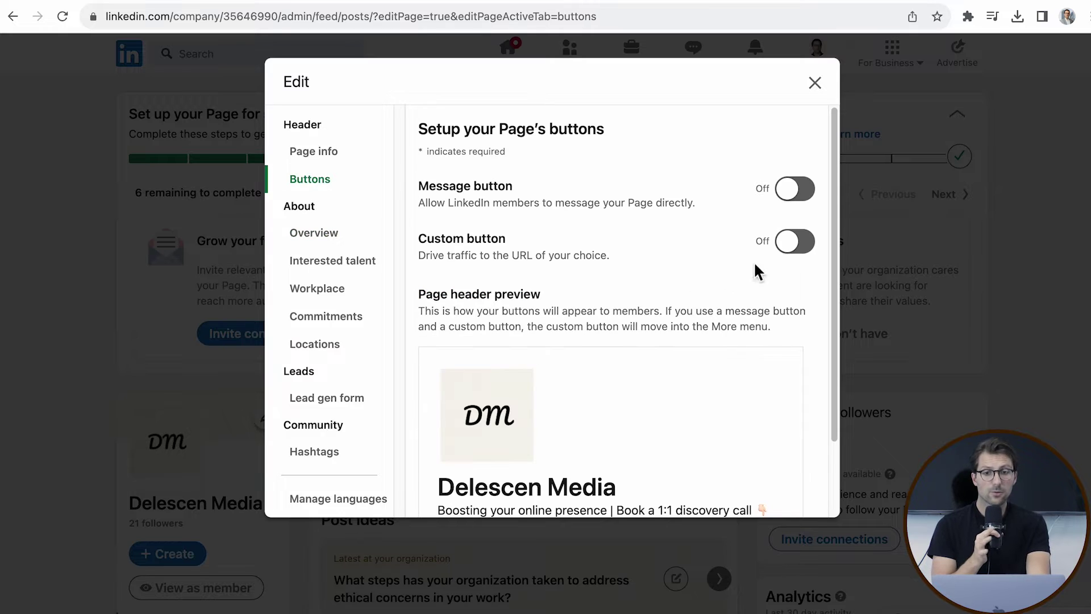
{"action": "left_click", "coordinate": [805, 203]}
{"action": "left_click", "coordinate": [795, 296]}
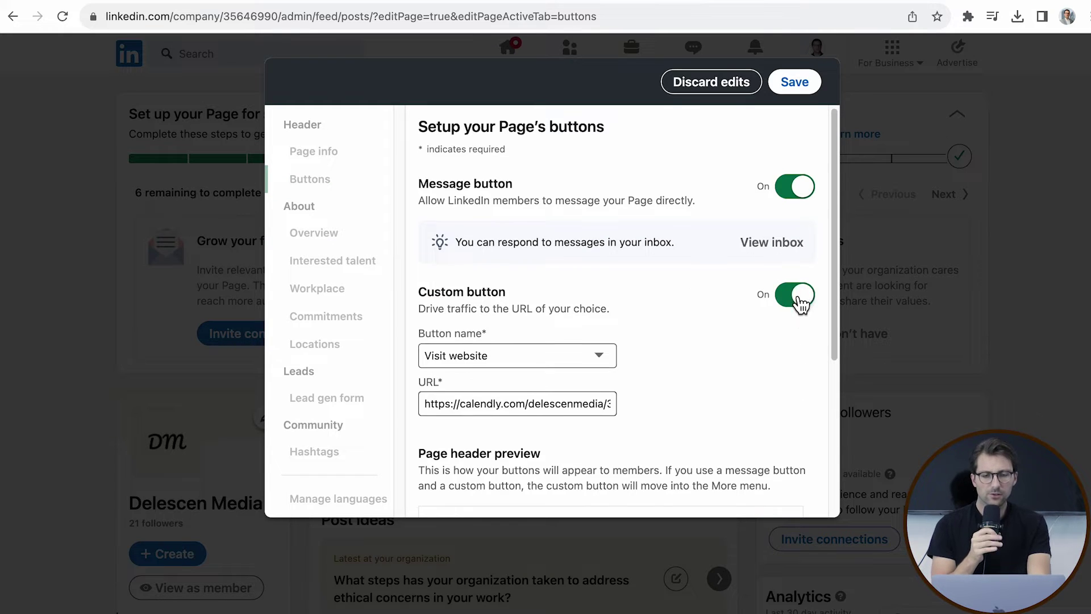
- Keep 'Visit website' as the button name, turn off the message button and save
{"action": "scroll", "coordinate": [742, 287], "scroll_direction": "down", "scroll_amount": 4}
{"action": "scroll", "coordinate": [716, 443], "scroll_direction": "up", "scroll_amount": 5}
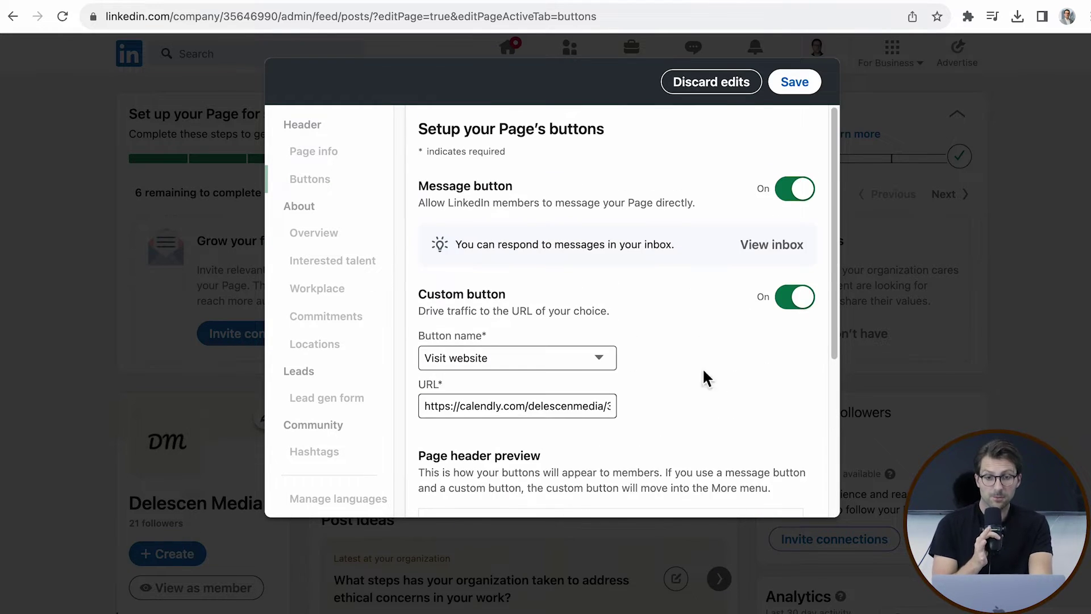
{"action": "left_click", "coordinate": [603, 358]}
{"action": "left_click", "coordinate": [604, 358]}
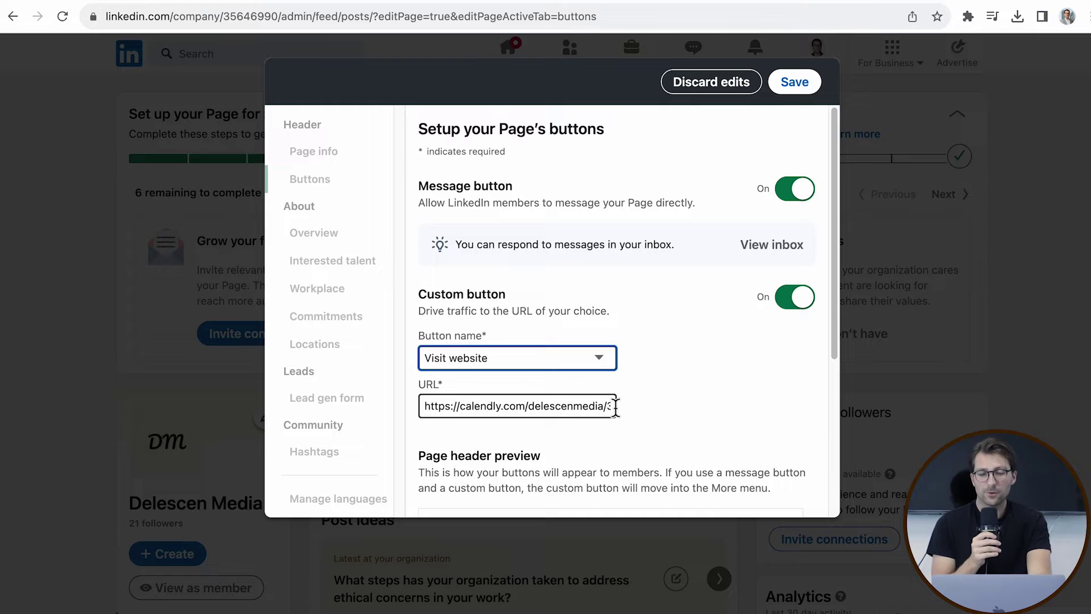
{"action": "left_click", "coordinate": [605, 367]}
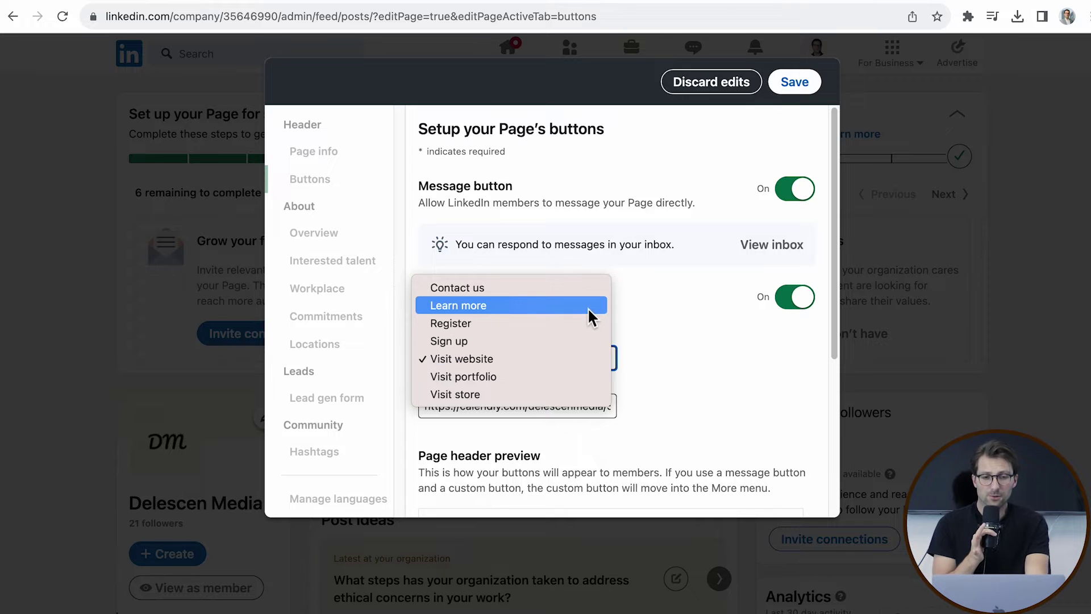
{"action": "left_click", "coordinate": [581, 358]}
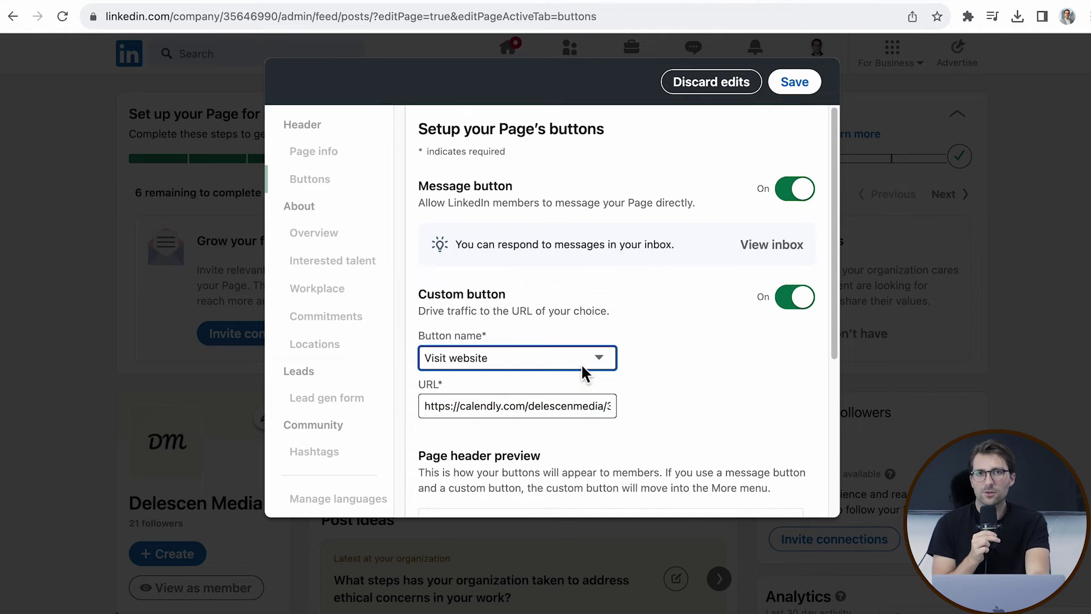
{"action": "left_click", "coordinate": [804, 189]}
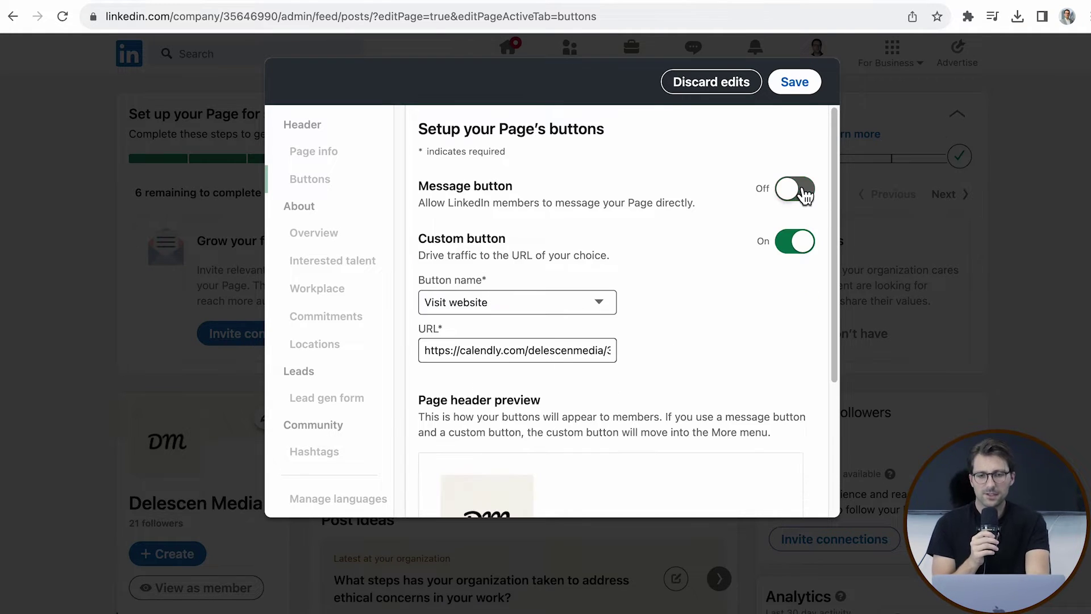
{"action": "scroll", "coordinate": [801, 193], "scroll_direction": "down", "scroll_amount": 5}
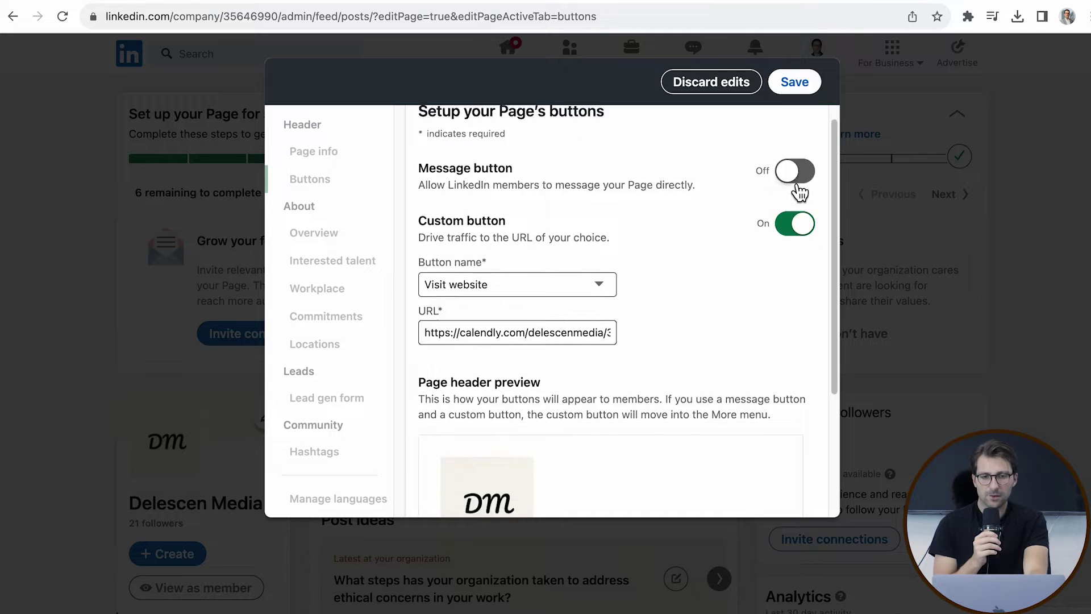
{"action": "left_click", "coordinate": [795, 82]}
- Replace the placeholder Overview description with text beginning 'Delescen Media shares tutorials'
{"action": "left_click", "coordinate": [326, 235]}
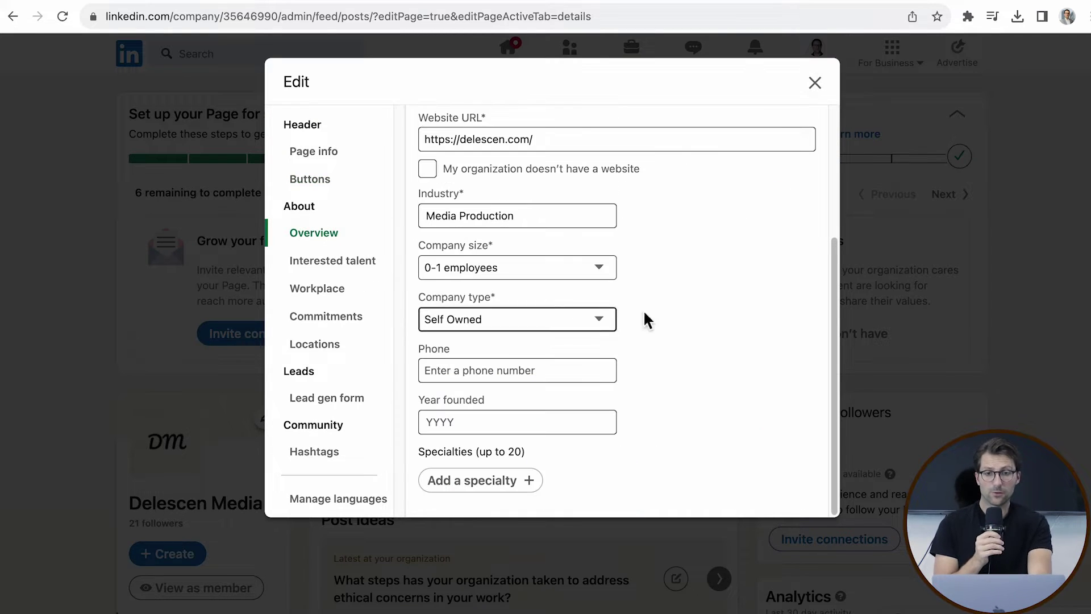
{"action": "scroll", "coordinate": [675, 293], "scroll_direction": "up", "scroll_amount": 5}
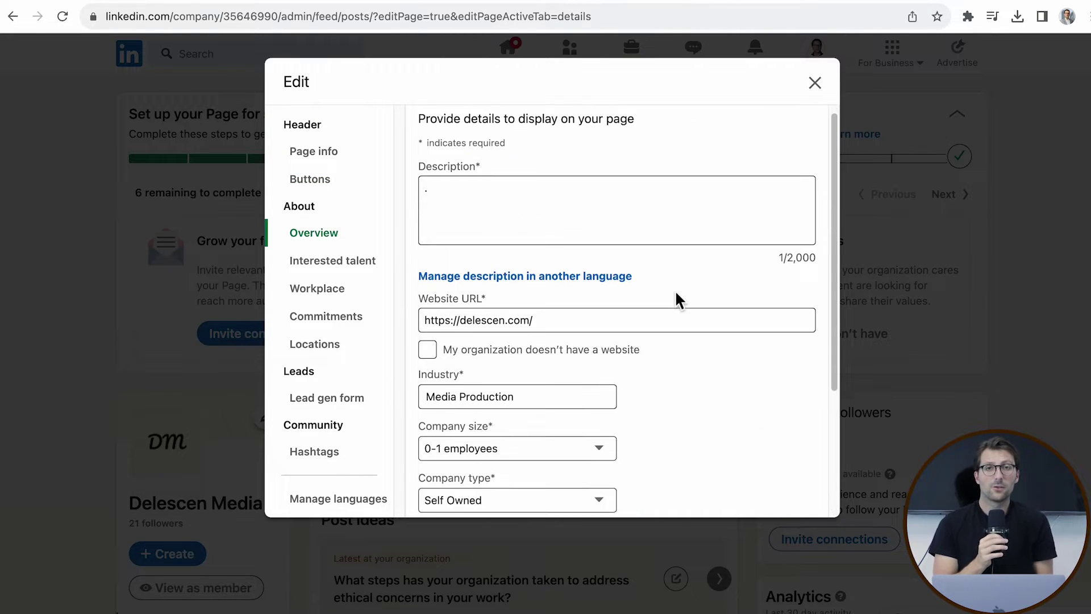
{"action": "left_click", "coordinate": [530, 210]}
{"action": "key", "text": "BackSpace"}
{"action": "type", "text": "Delescen Media shares practical tips, templates and easy-to-follow"}
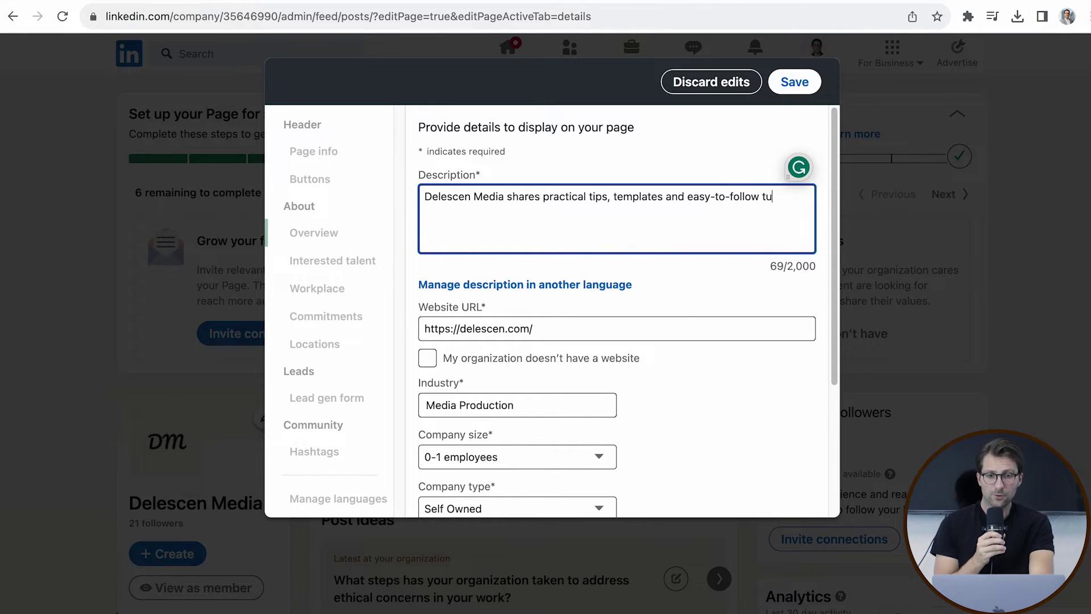
{"action": "type", "text": "tutorials to boost your online presence on Link"}
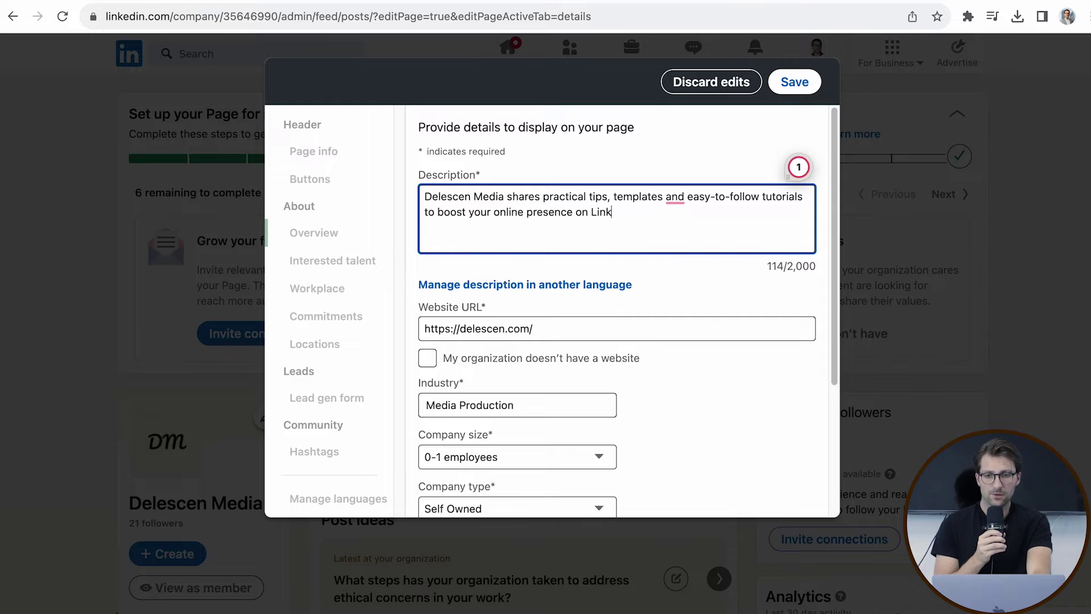
{"action": "type", "text": "nal identity"}
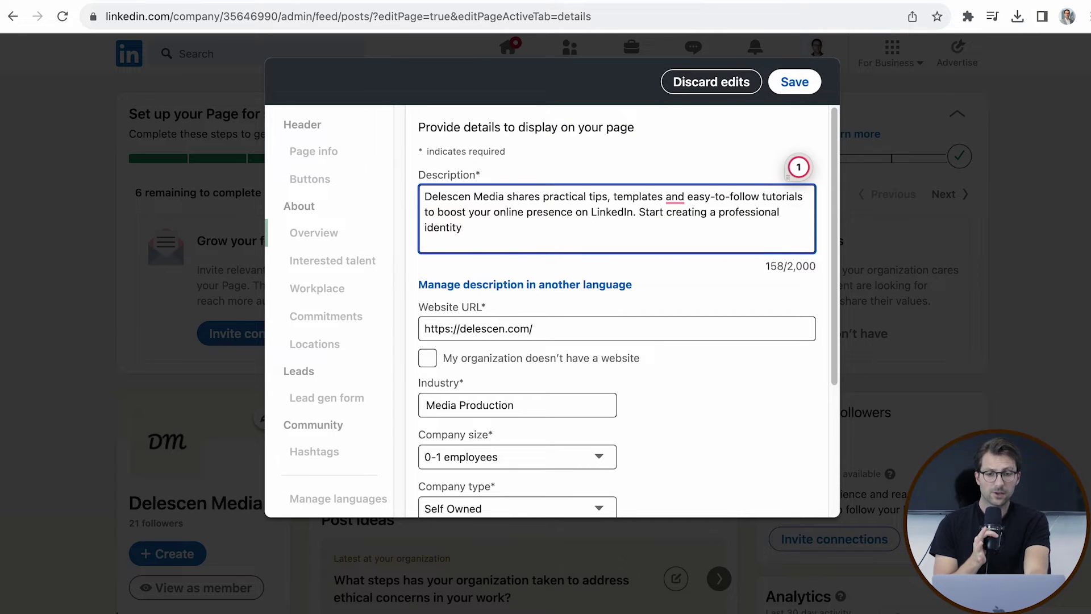
{"action": "type", "text": "d achieve your dream c"}
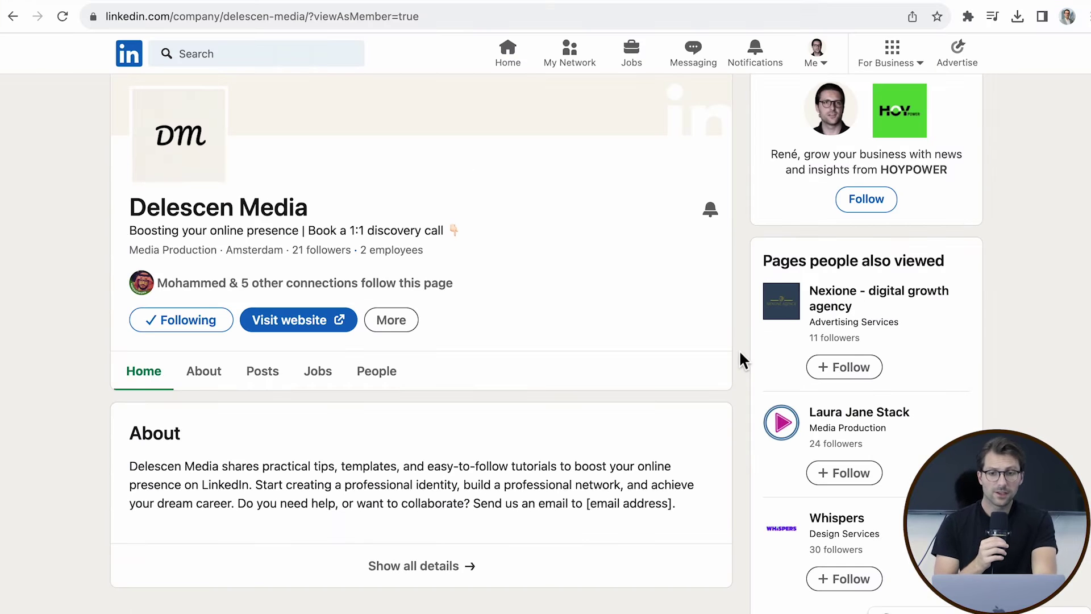
- Show the page's full About details and scroll to the empty Year founded and Specialties fields
{"action": "scroll", "coordinate": [739, 349], "scroll_direction": "down", "scroll_amount": 2}
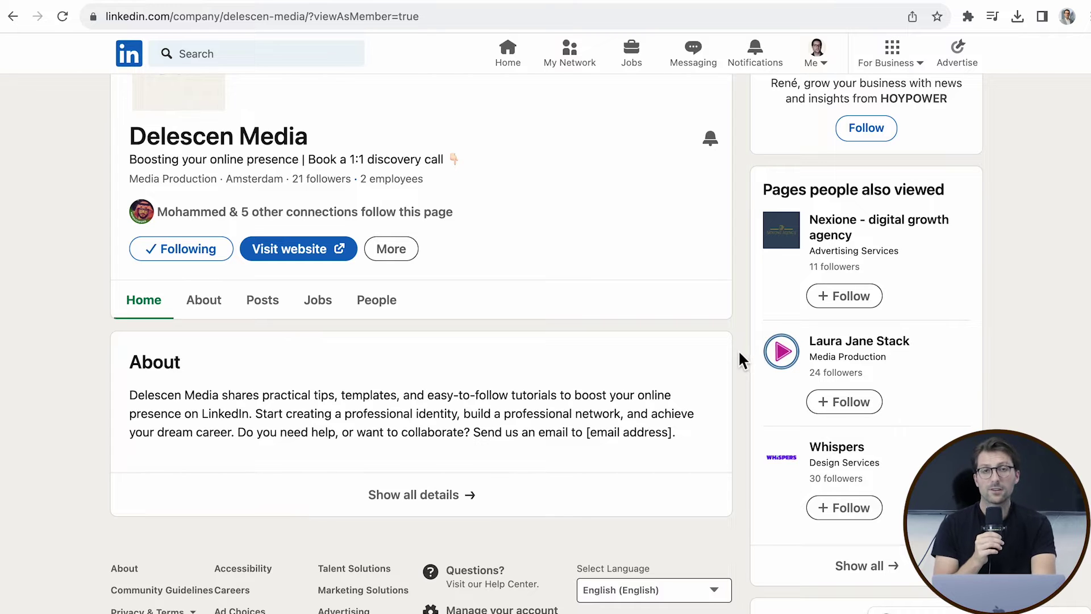
{"action": "left_click", "coordinate": [447, 503]}
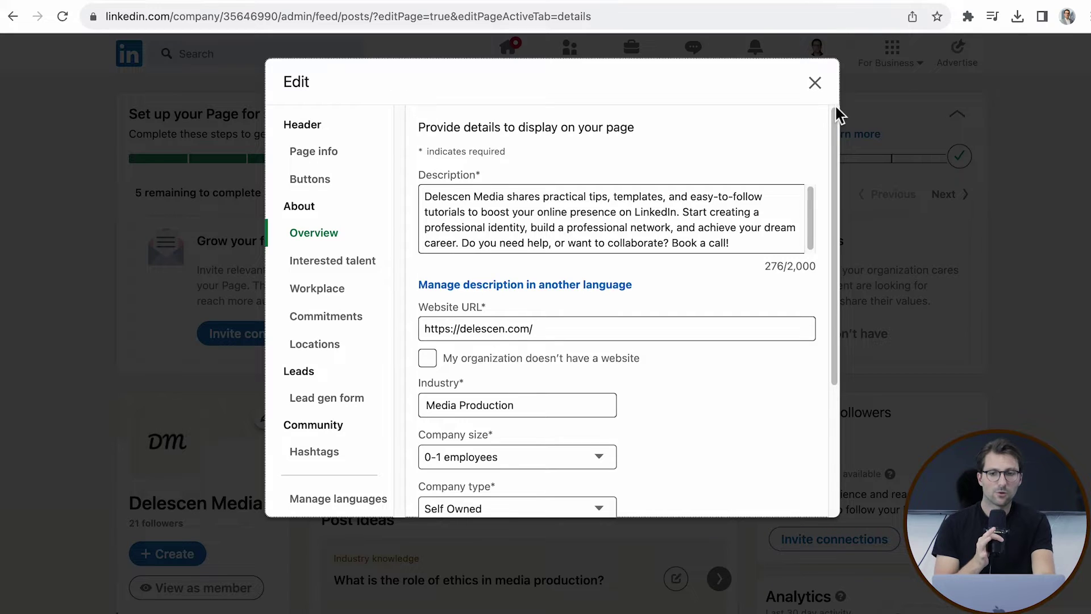
{"action": "scroll", "coordinate": [827, 118], "scroll_direction": "down", "scroll_amount": 3}
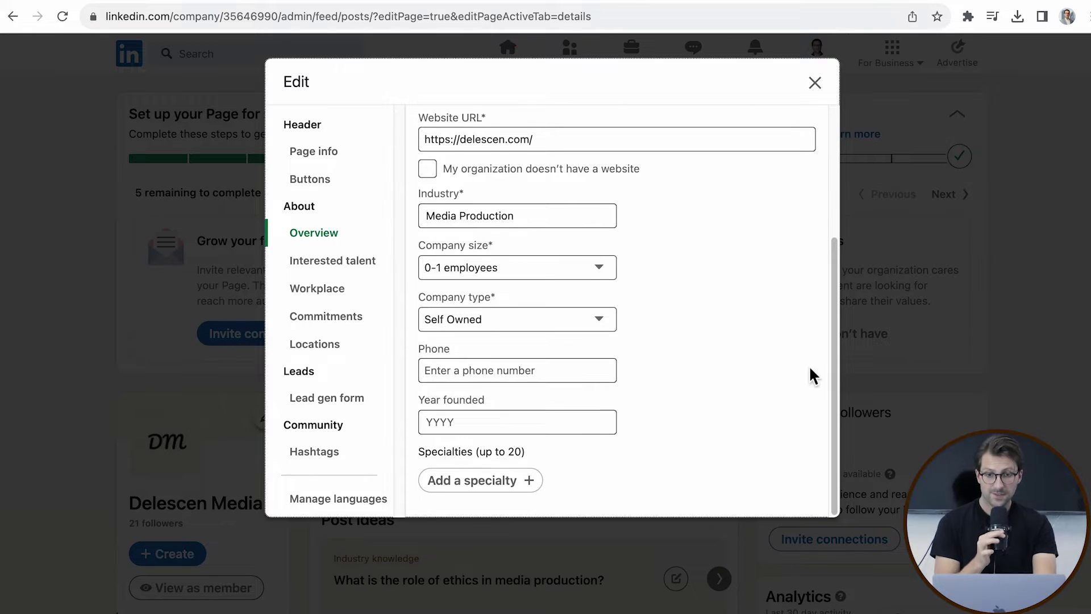
- Browse the description's other-language options, then return to Overview without adding a language
{"action": "scroll", "coordinate": [810, 371], "scroll_direction": "up", "scroll_amount": 3}
{"action": "left_click", "coordinate": [616, 286]}
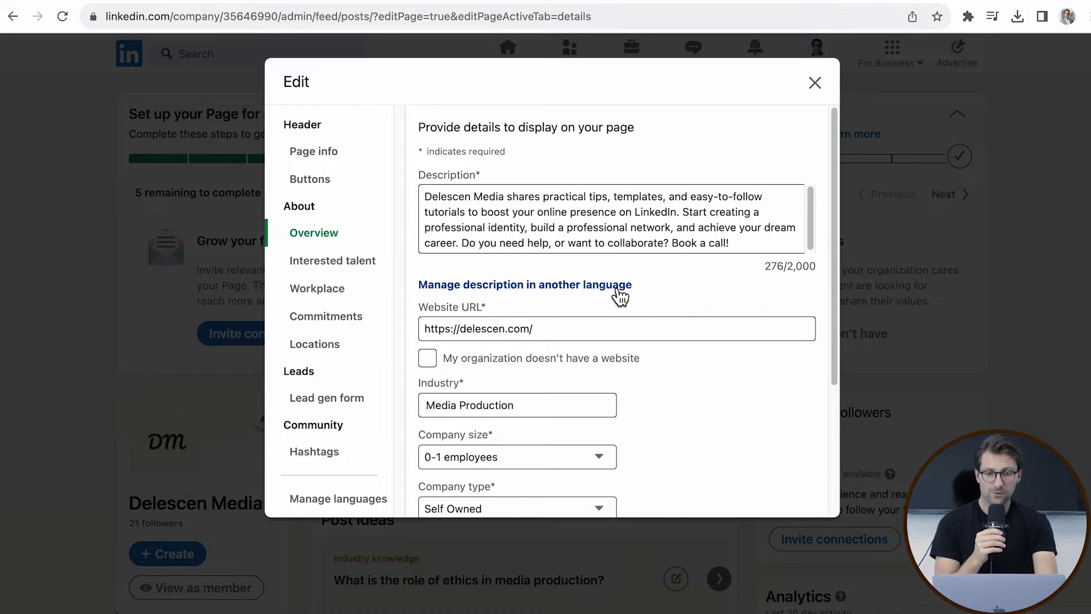
{"action": "left_click", "coordinate": [505, 162]}
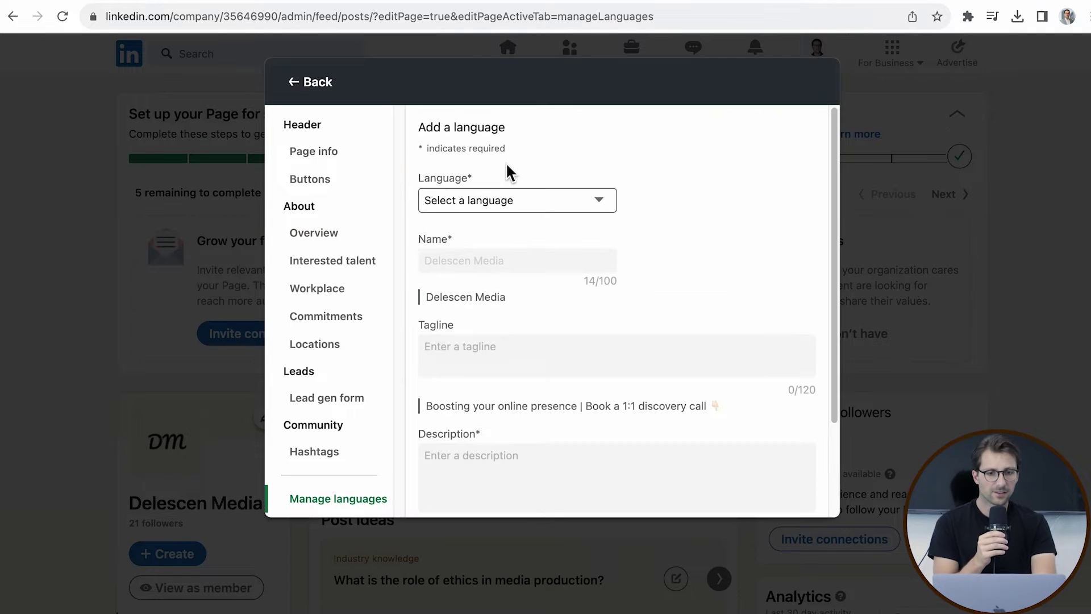
{"action": "left_click", "coordinate": [505, 191]}
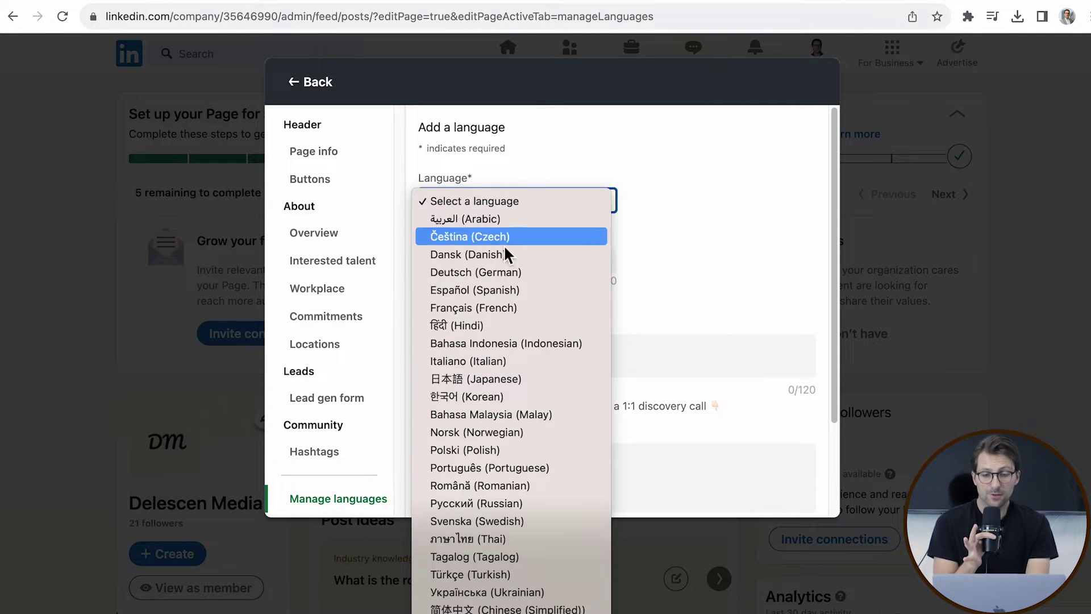
{"action": "left_click", "coordinate": [745, 278]}
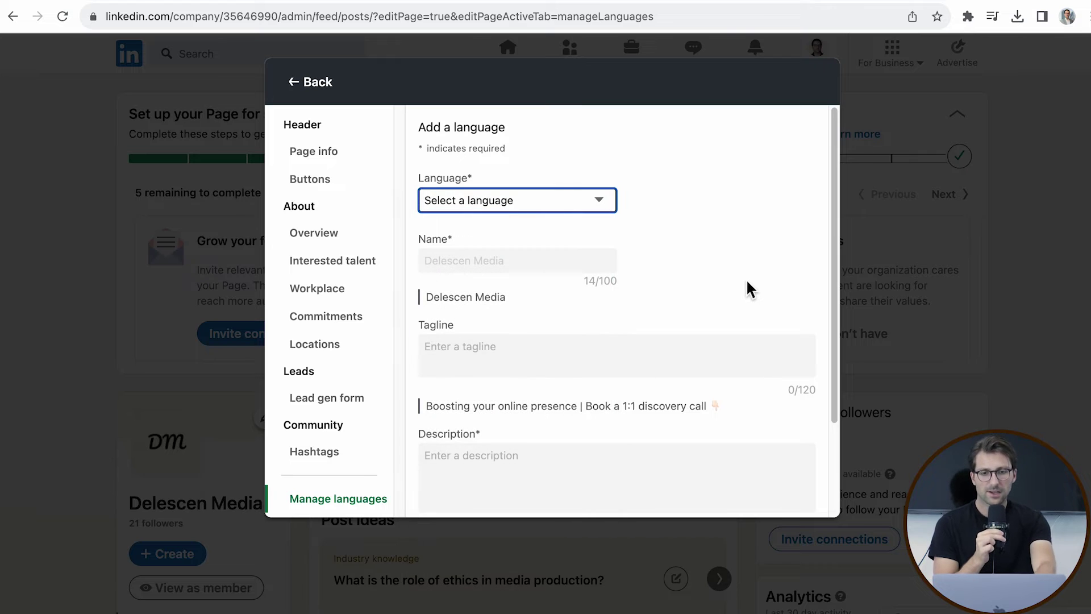
{"action": "left_click", "coordinate": [312, 82]}
{"action": "left_click", "coordinate": [322, 235]}
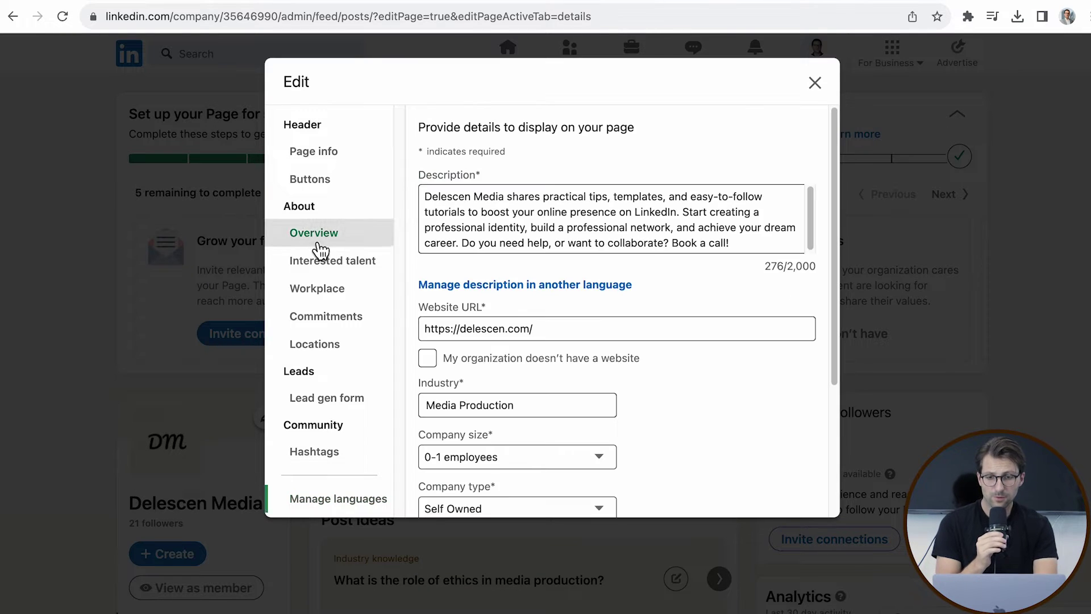
- Add Personal branding as a specialty and begin entering Video production
{"action": "scroll", "coordinate": [812, 398], "scroll_direction": "down", "scroll_amount": 4}
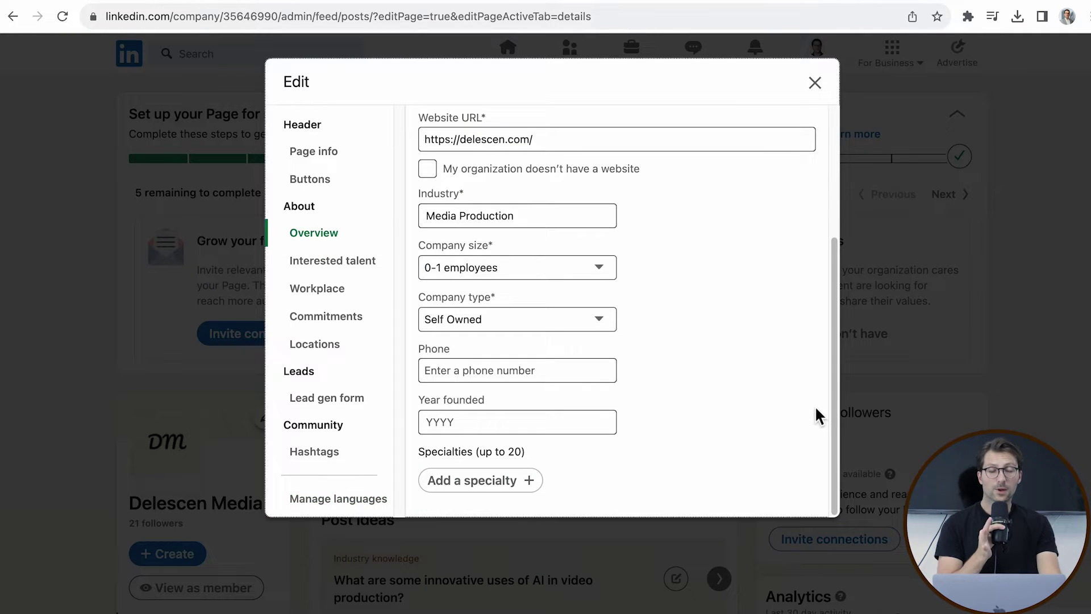
{"action": "left_click", "coordinate": [495, 480]}
{"action": "type", "text": "Personal branding"}
{"action": "key", "text": "Return"}
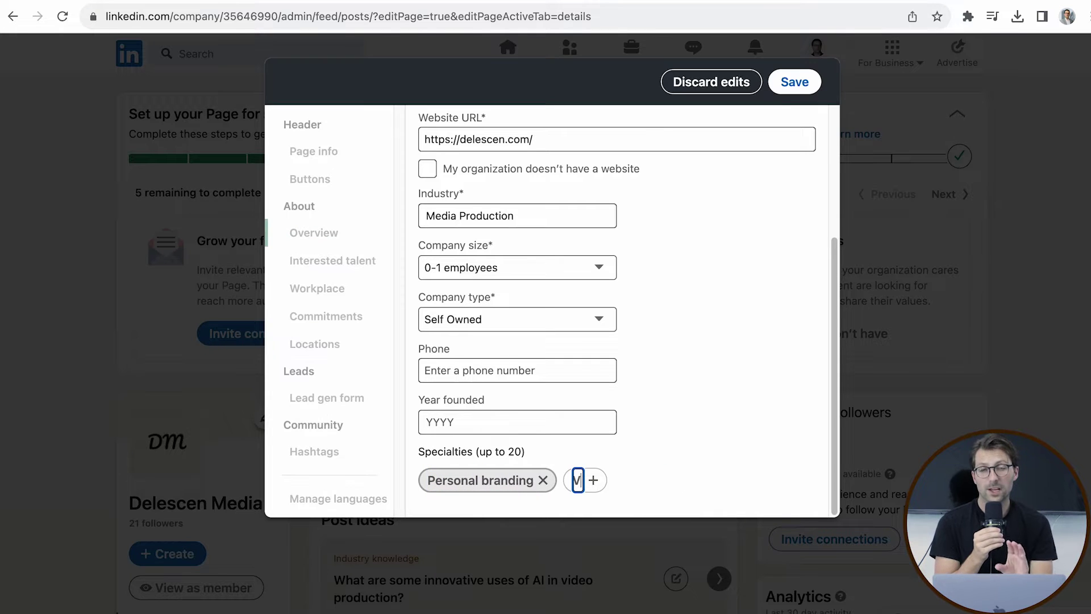
{"action": "type", "text": "Video productio"}
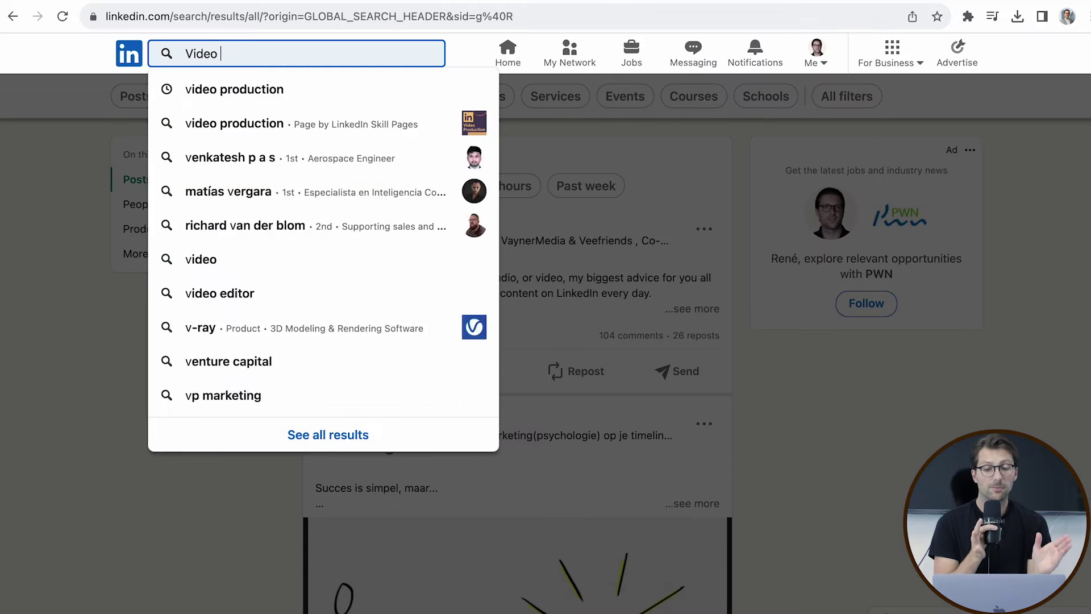
- Search 'video production', switch results from Jobs to Companies, and open the Locations filter
{"action": "type", "text": "production"}
{"action": "key", "text": "Return"}
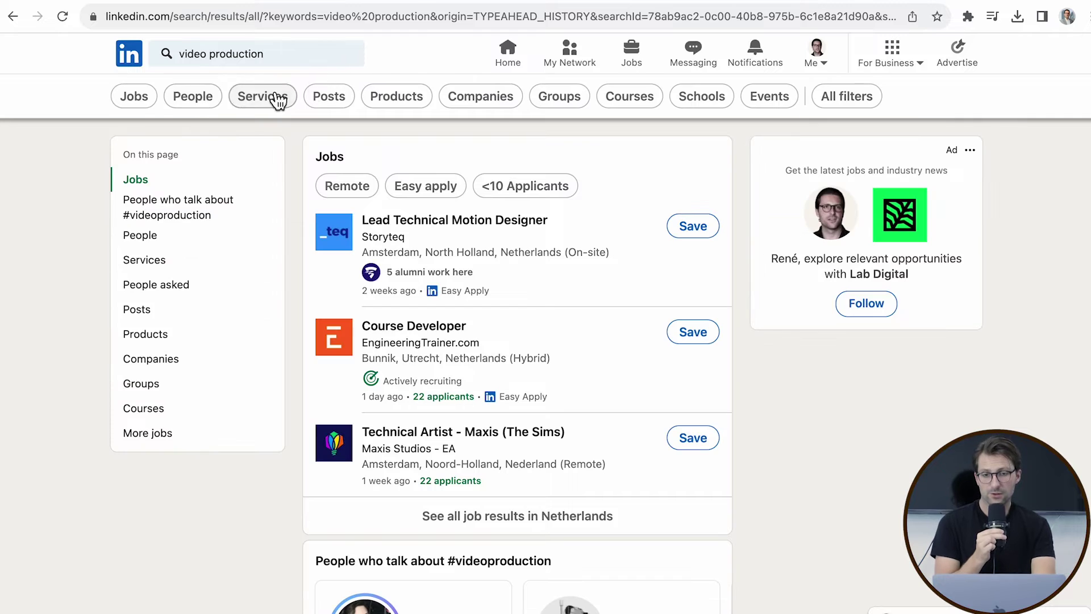
{"action": "left_click", "coordinate": [152, 96]}
{"action": "left_click", "coordinate": [149, 96]}
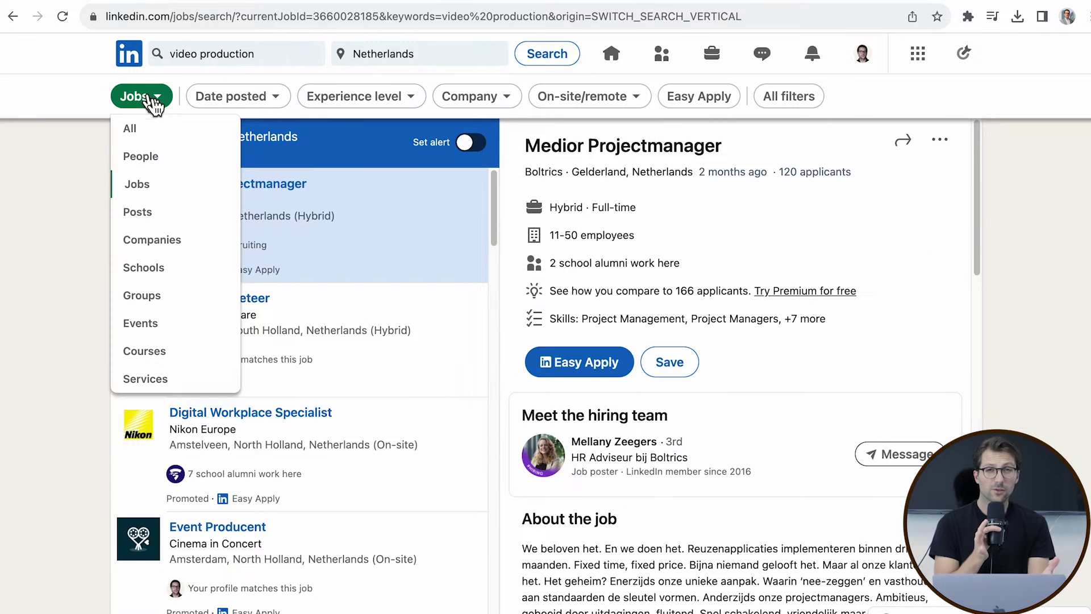
{"action": "left_click", "coordinate": [149, 240]}
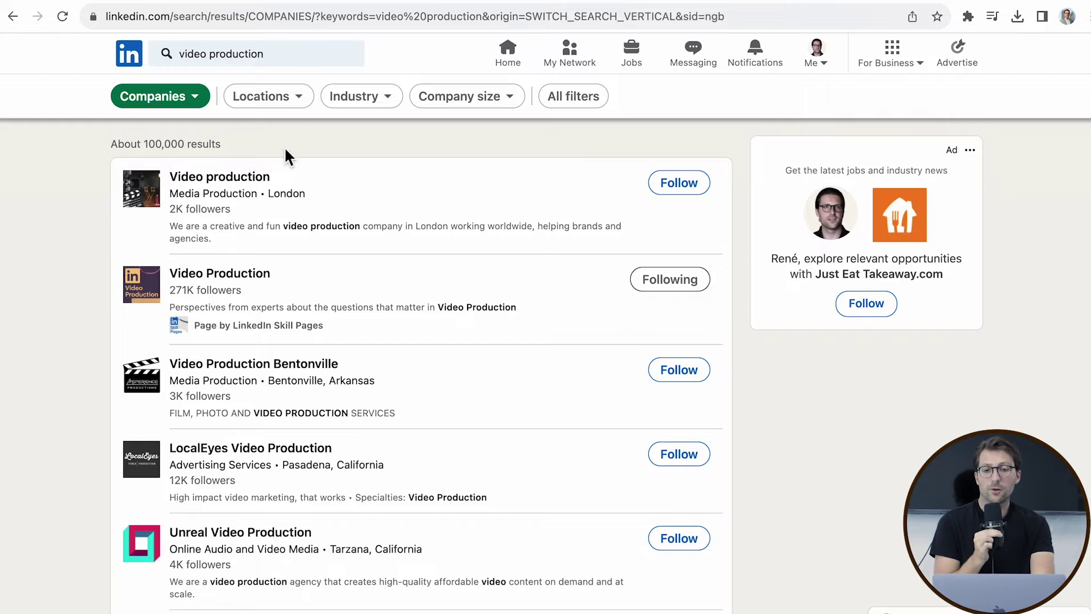
{"action": "left_click", "coordinate": [294, 113]}
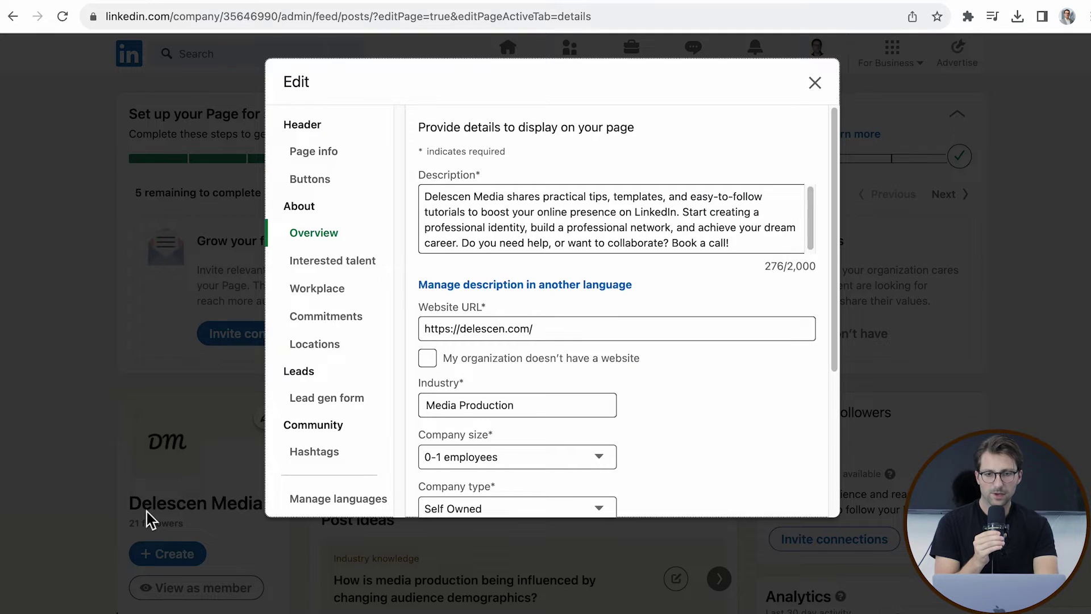
- Add hashtags #personalbranding and #videoproduction to the page, save, and decline sharing the edits
{"action": "left_click", "coordinate": [321, 461]}
{"action": "left_click", "coordinate": [482, 192]}
{"action": "type", "text": "persona"}
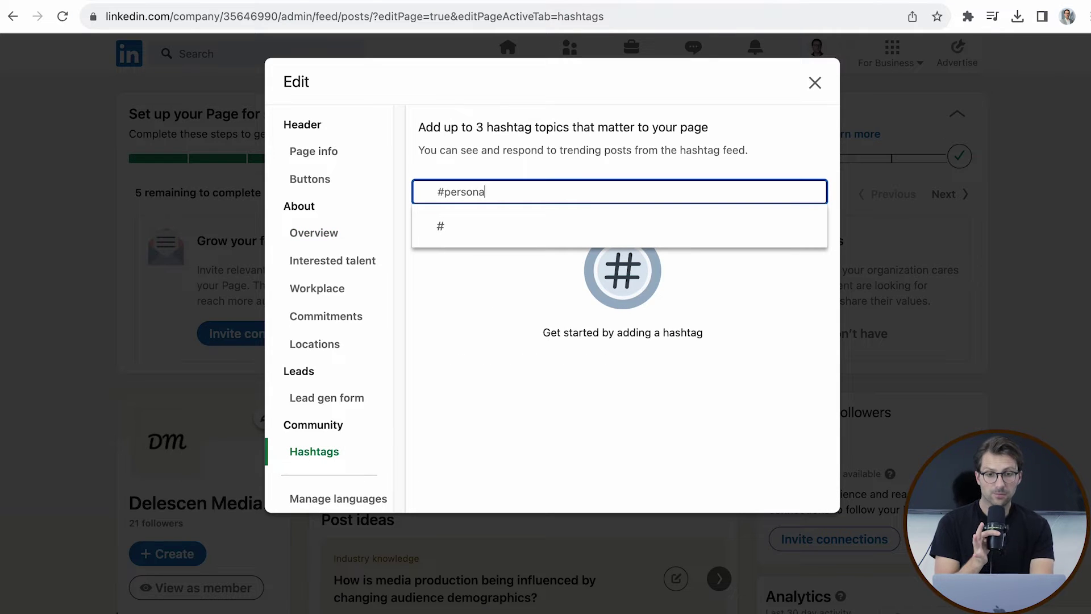
{"action": "type", "text": "lbranding"}
{"action": "left_click", "coordinate": [499, 227]}
{"action": "type", "text": "#videoproducti"}
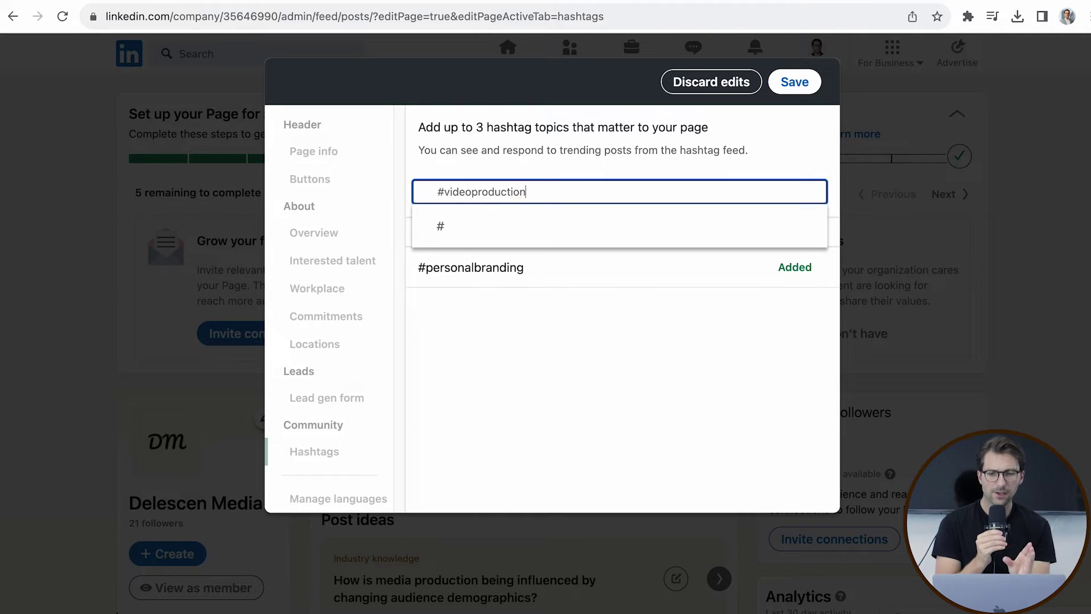
{"action": "left_click", "coordinate": [494, 218]}
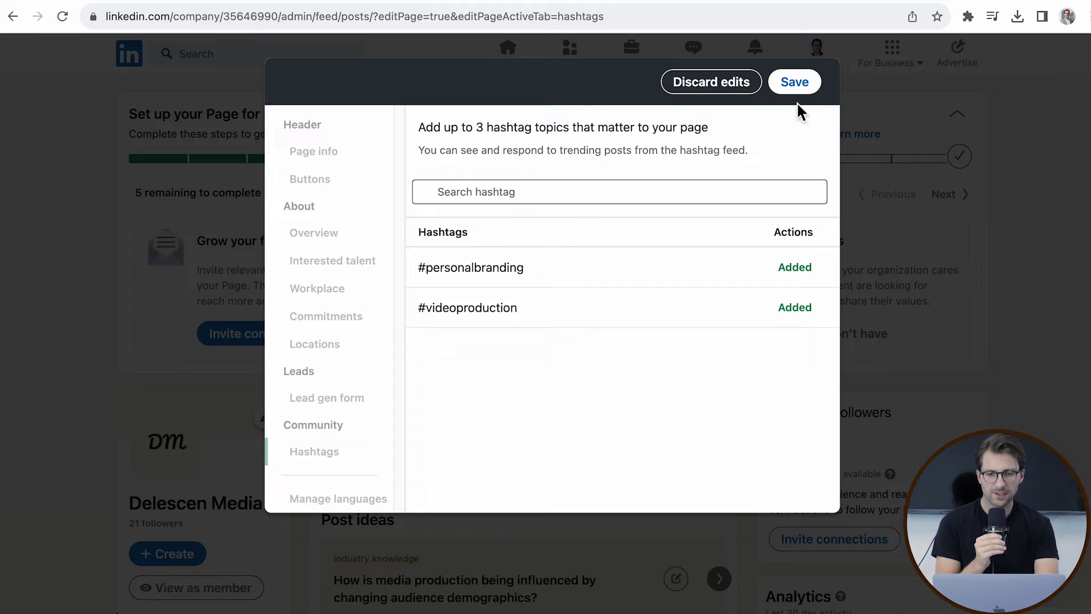
{"action": "left_click", "coordinate": [794, 84]}
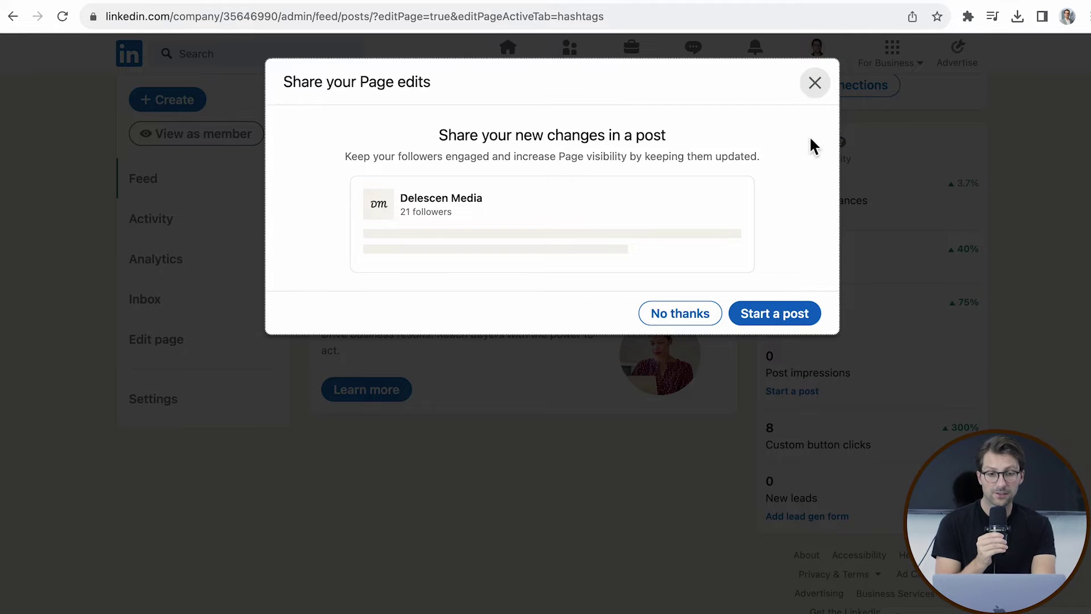
{"action": "left_click", "coordinate": [680, 315]}
- Switch the admin feed to the Hashtags filter and expand posts, including the lead-generation post
{"action": "scroll", "coordinate": [517, 341], "scroll_direction": "down", "scroll_amount": 2}
{"action": "scroll", "coordinate": [238, 250], "scroll_direction": "down", "scroll_amount": 2}
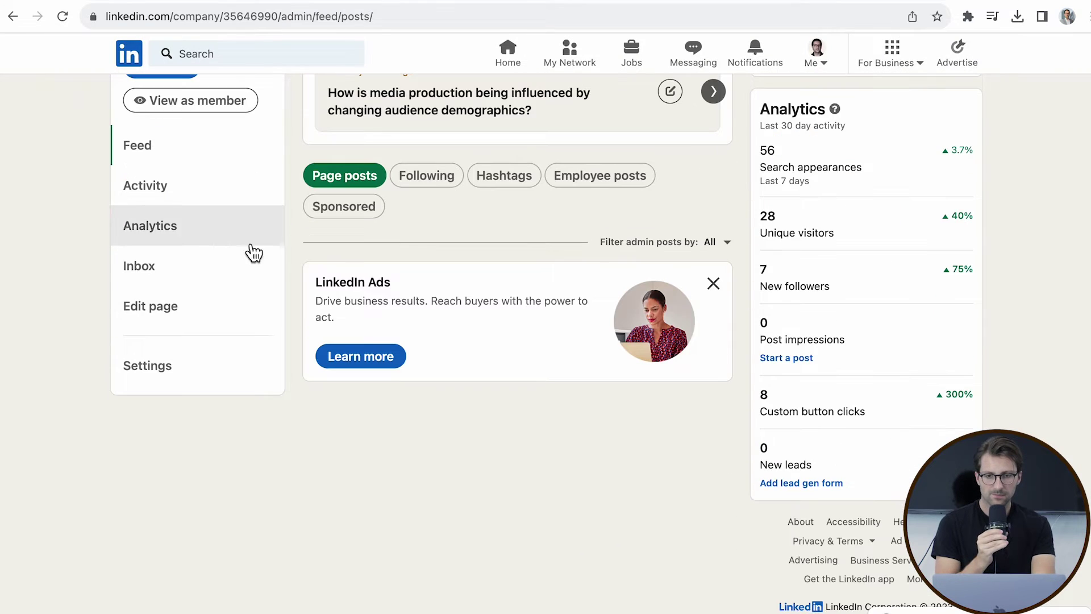
{"action": "left_click", "coordinate": [519, 176]}
{"action": "scroll", "coordinate": [520, 176], "scroll_direction": "down", "scroll_amount": 4}
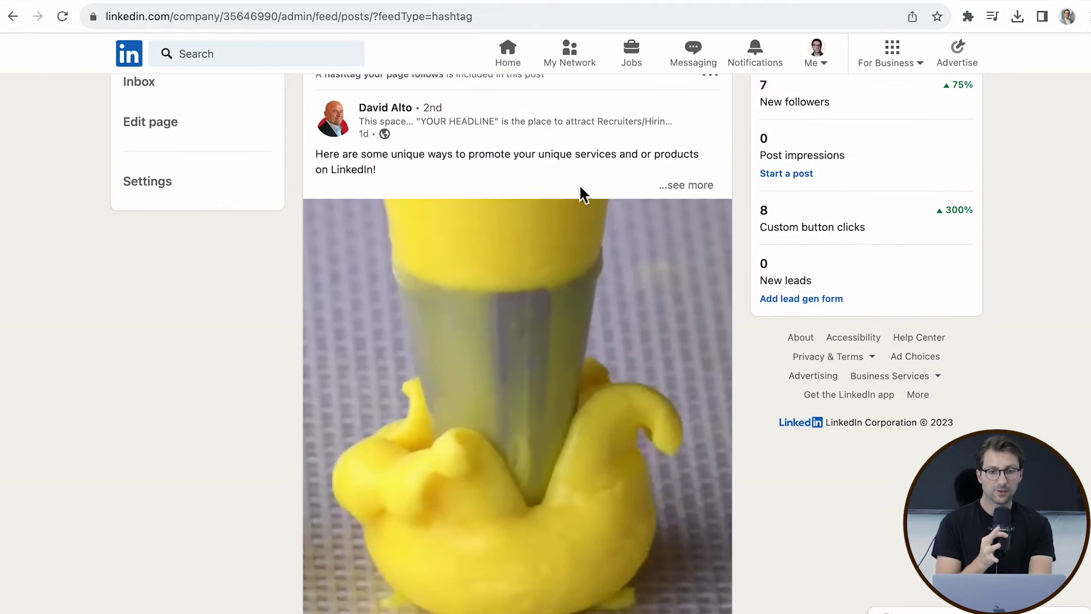
{"action": "left_click", "coordinate": [668, 187]}
{"action": "scroll", "coordinate": [663, 186], "scroll_direction": "down", "scroll_amount": 5}
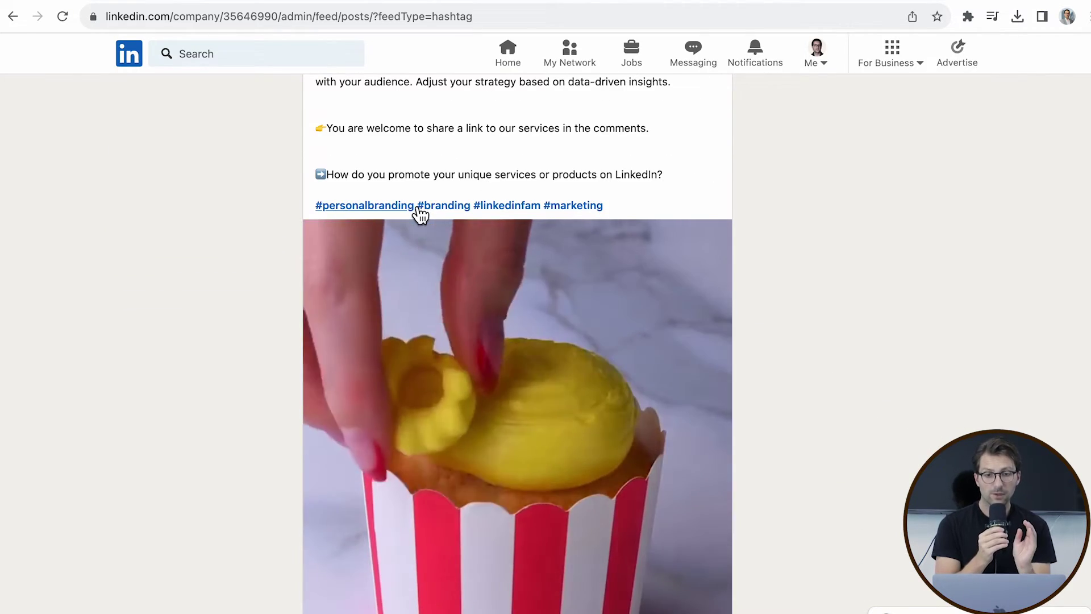
{"action": "scroll", "coordinate": [420, 213], "scroll_direction": "down", "scroll_amount": 10}
{"action": "scroll", "coordinate": [415, 210], "scroll_direction": "down", "scroll_amount": 1}
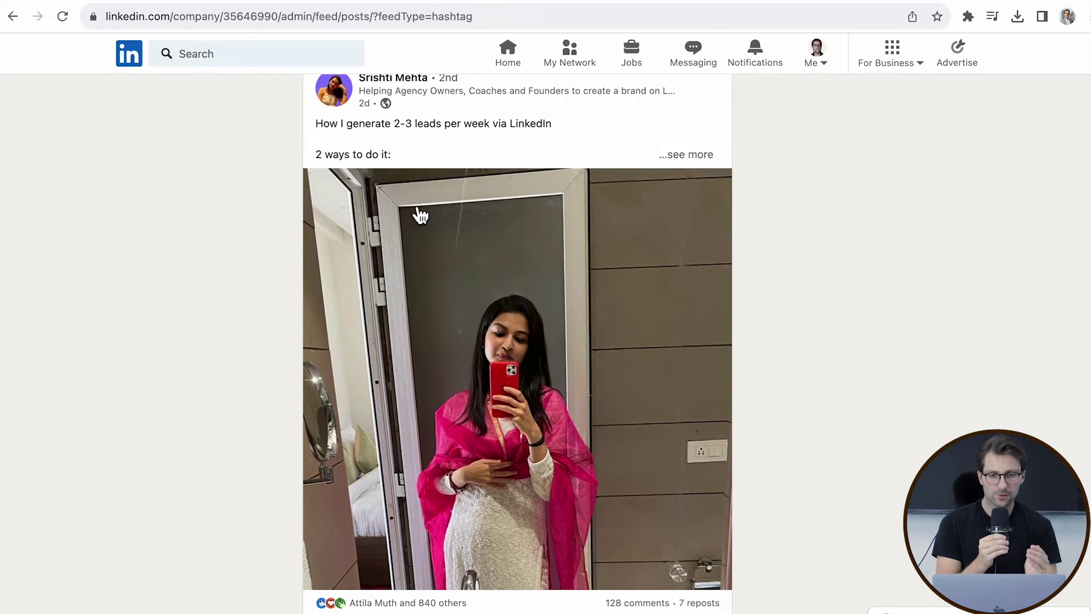
{"action": "left_click", "coordinate": [688, 157]}
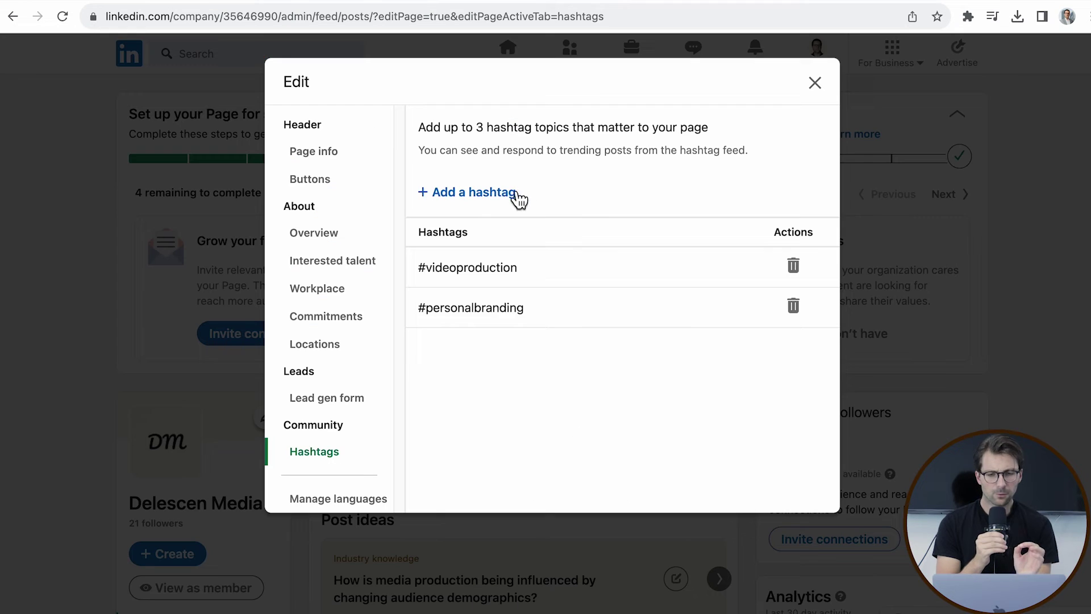
- Add a third hashtag, #delescenmedia, and save the hashtags
{"action": "left_click", "coordinate": [514, 196]}
{"action": "type", "text": "#delescen"}
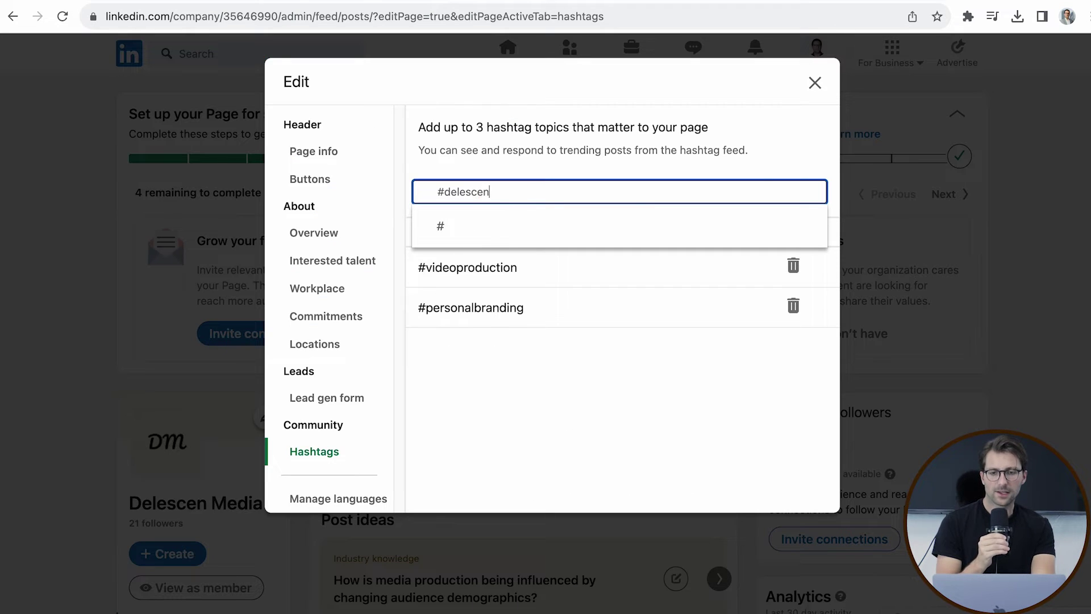
{"action": "type", "text": "media"}
{"action": "left_click", "coordinate": [516, 226]}
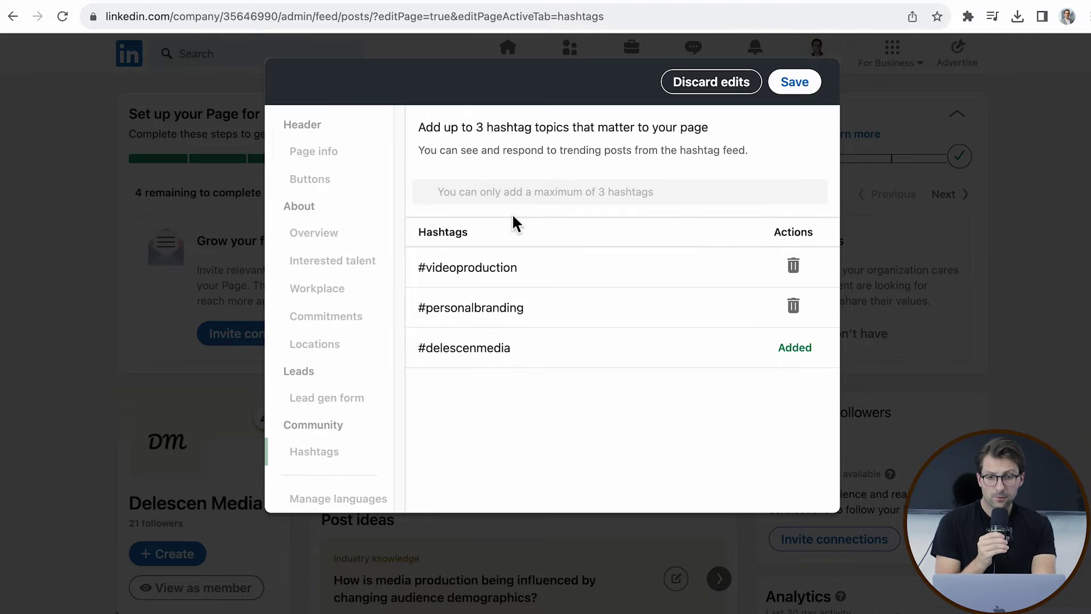
{"action": "left_click", "coordinate": [795, 85]}
- Search #lifeatcrossphase, filter the results to Posts and sort them by Latest
{"action": "type", "text": "feat"}
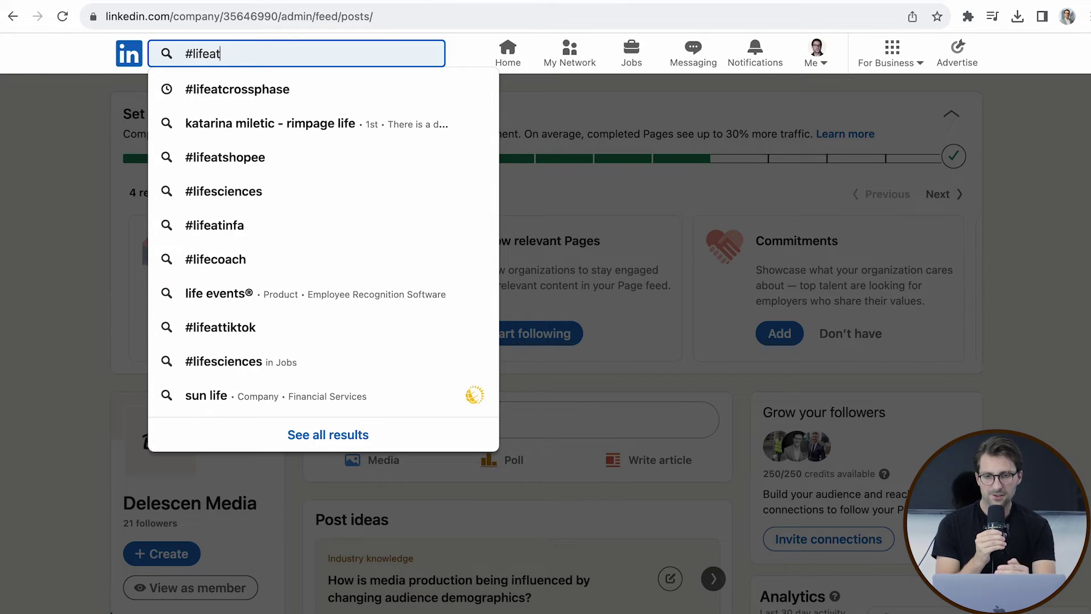
{"action": "type", "text": "crossphase"}
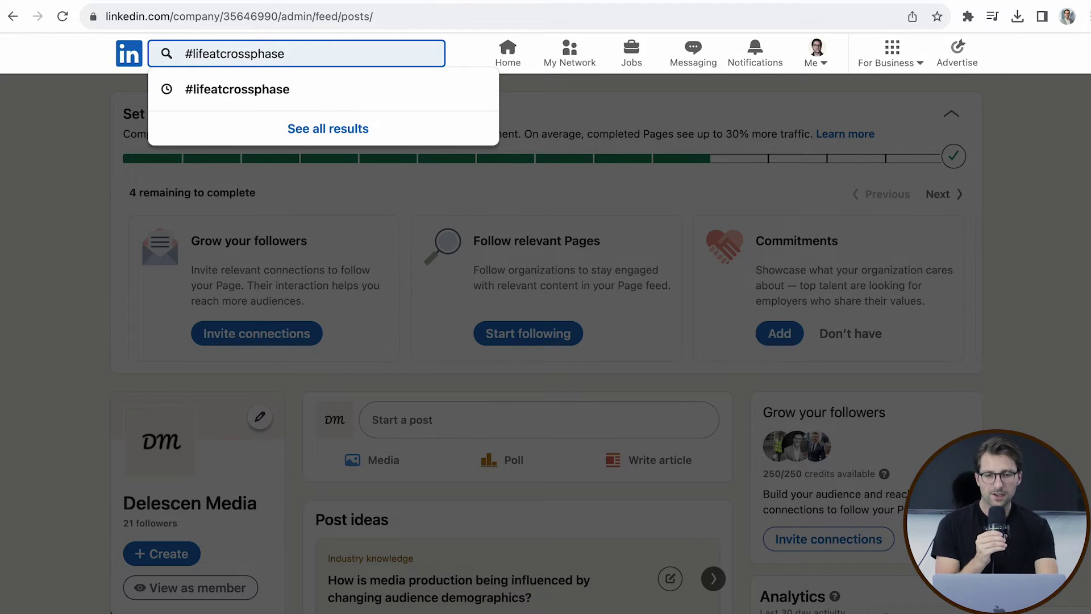
{"action": "key", "text": "Return"}
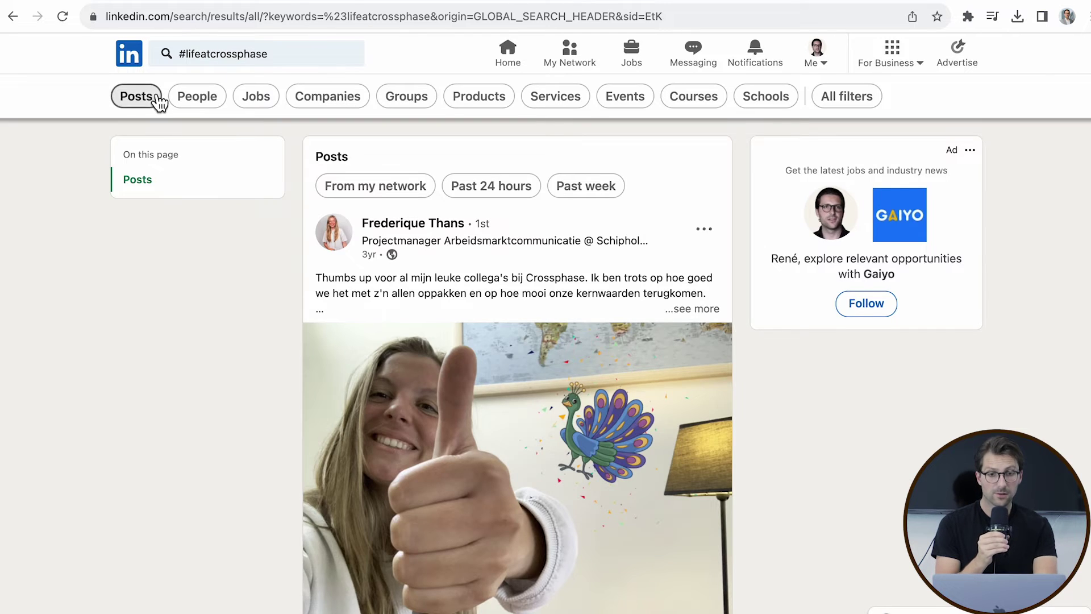
{"action": "left_click", "coordinate": [154, 93]}
{"action": "left_click", "coordinate": [260, 98]}
{"action": "left_click", "coordinate": [165, 172]}
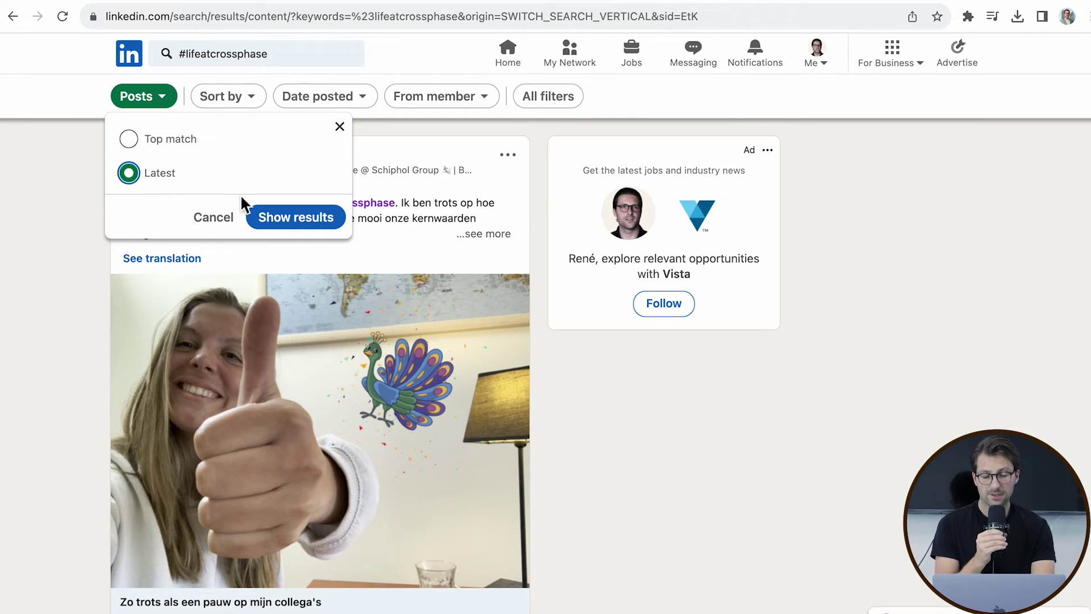
{"action": "left_click", "coordinate": [270, 220]}
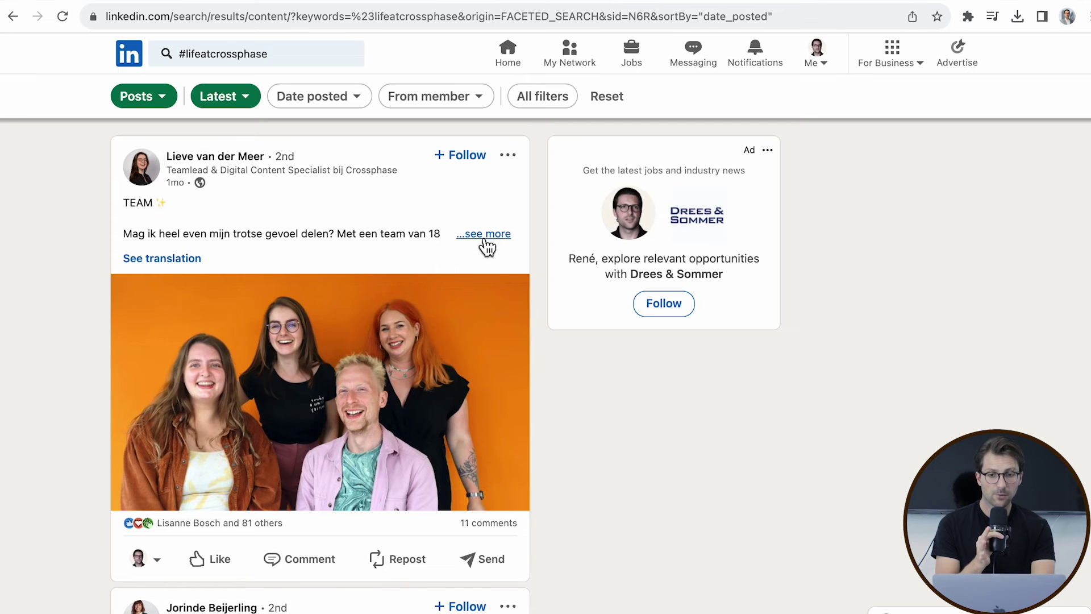
- Expand and read through the latest #lifeatcrossphase posts
{"action": "left_click", "coordinate": [483, 235]}
{"action": "scroll", "coordinate": [481, 237], "scroll_direction": "down", "scroll_amount": 5}
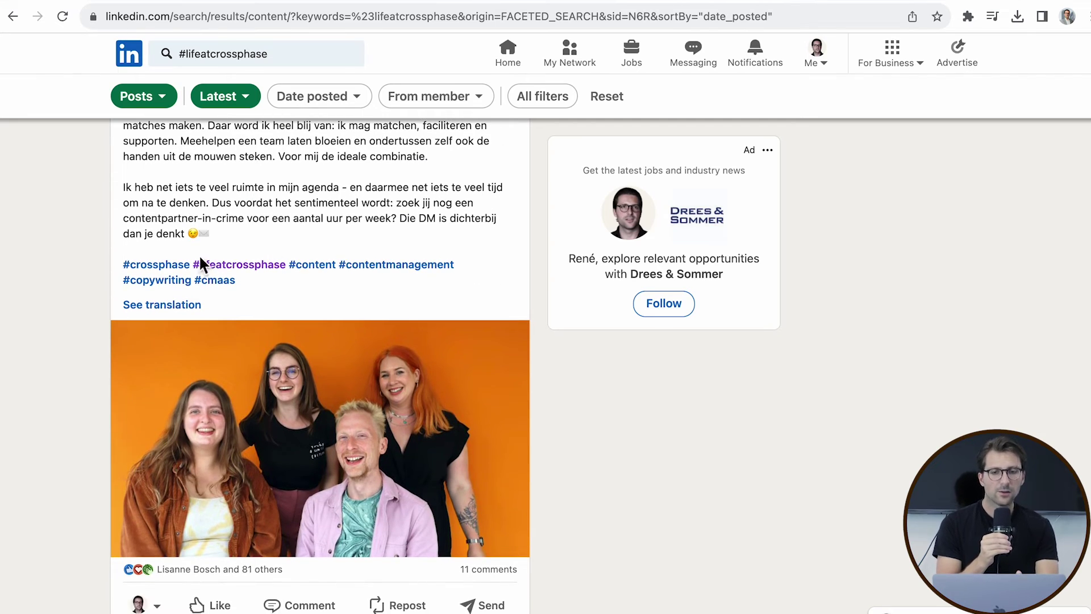
{"action": "scroll", "coordinate": [287, 279], "scroll_direction": "down", "scroll_amount": 10}
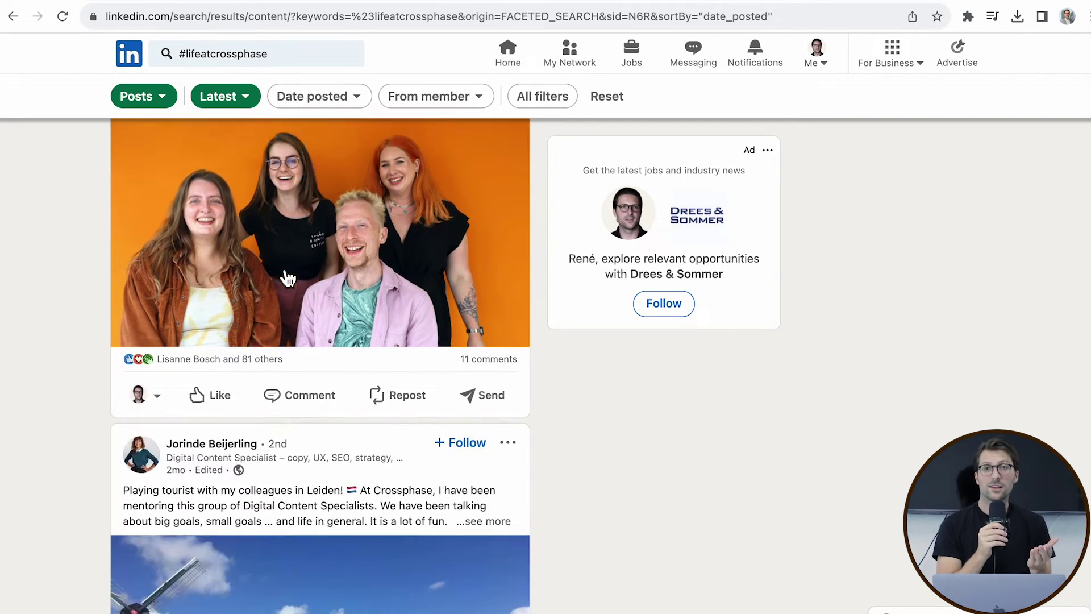
{"action": "scroll", "coordinate": [287, 278], "scroll_direction": "down", "scroll_amount": 2}
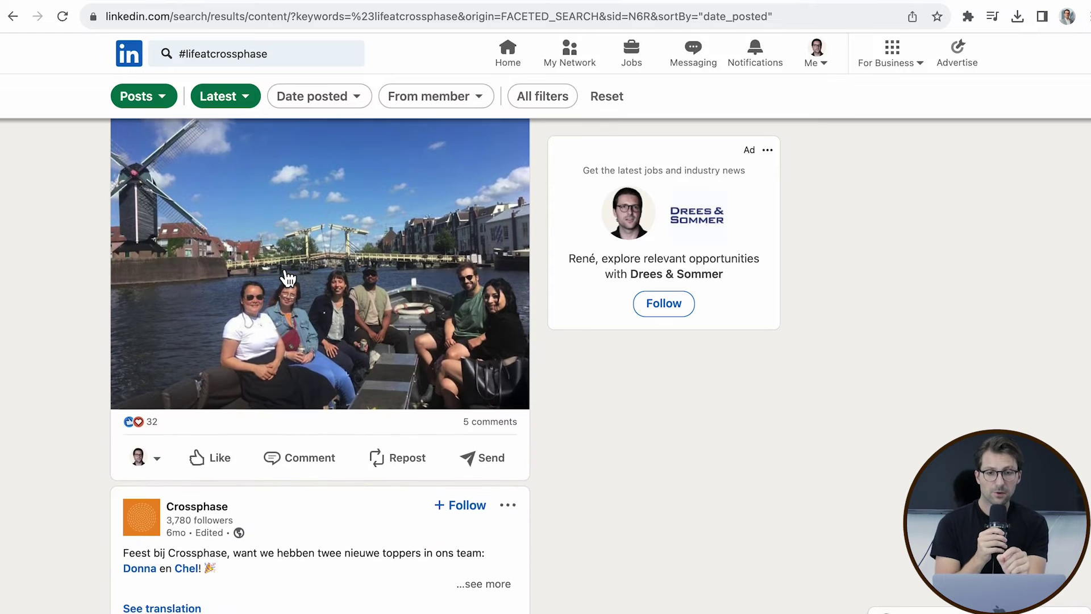
{"action": "scroll", "coordinate": [287, 279], "scroll_direction": "up", "scroll_amount": 5}
{"action": "left_click", "coordinate": [499, 319]}
{"action": "scroll", "coordinate": [499, 318], "scroll_direction": "down", "scroll_amount": 2}
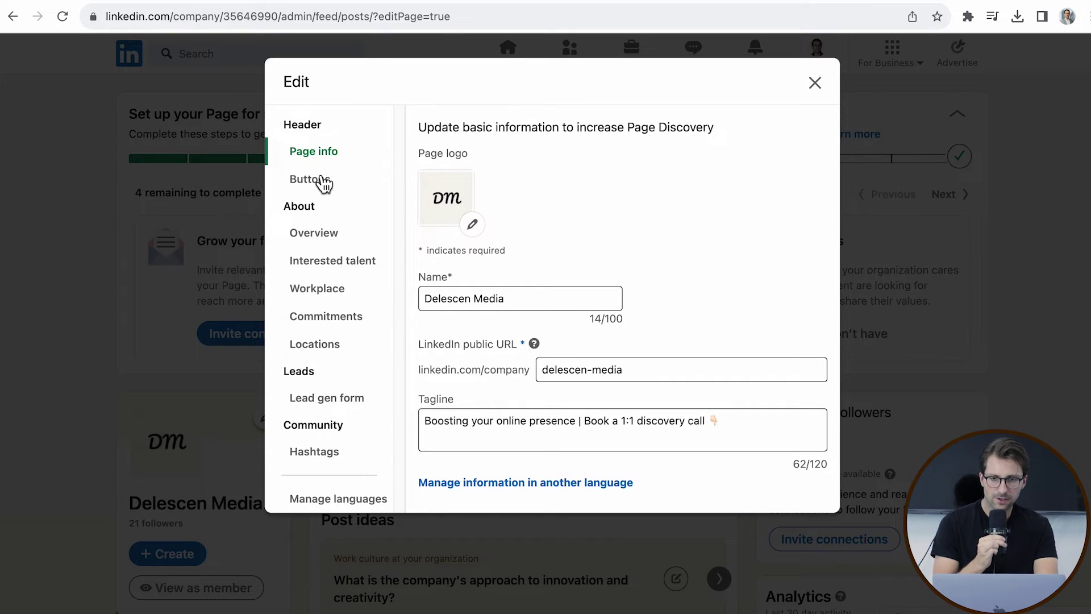
- Browse the editor's Buttons, Overview and Interested talent sections to reach Workplace
{"action": "left_click", "coordinate": [322, 182]}
{"action": "scroll", "coordinate": [532, 215], "scroll_direction": "down", "scroll_amount": 4}
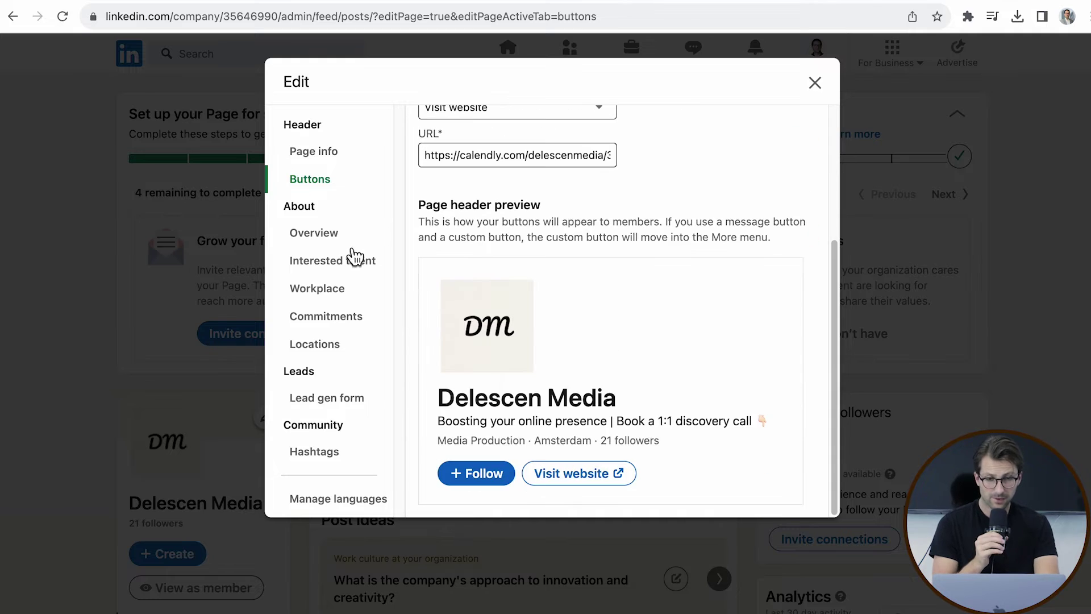
{"action": "left_click", "coordinate": [335, 241]}
{"action": "left_click", "coordinate": [339, 264]}
{"action": "left_click", "coordinate": [344, 299]}
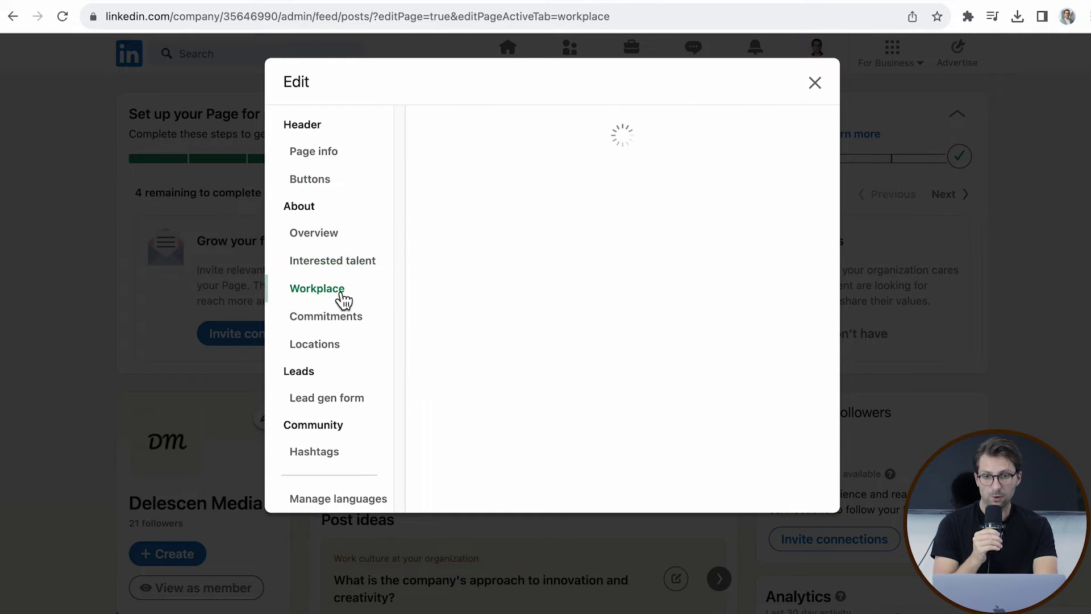
- Turn the workplace module on with a Remote policy and view the benefits, then go to Locations
{"action": "left_click", "coordinate": [805, 136]}
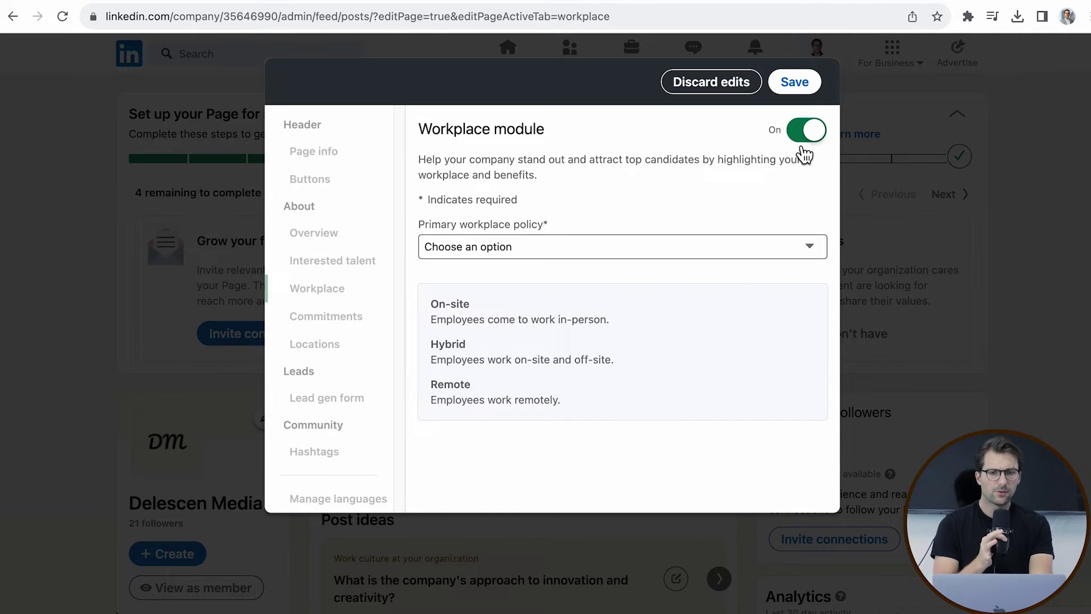
{"action": "left_click", "coordinate": [630, 249]}
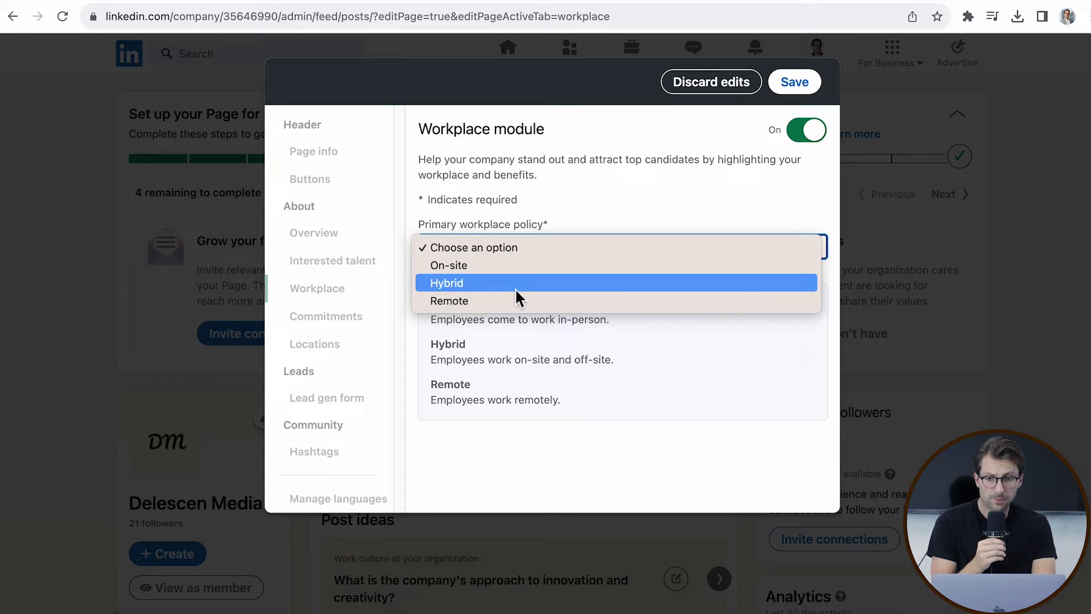
{"action": "left_click", "coordinate": [503, 297]}
{"action": "scroll", "coordinate": [503, 296], "scroll_direction": "down", "scroll_amount": 3}
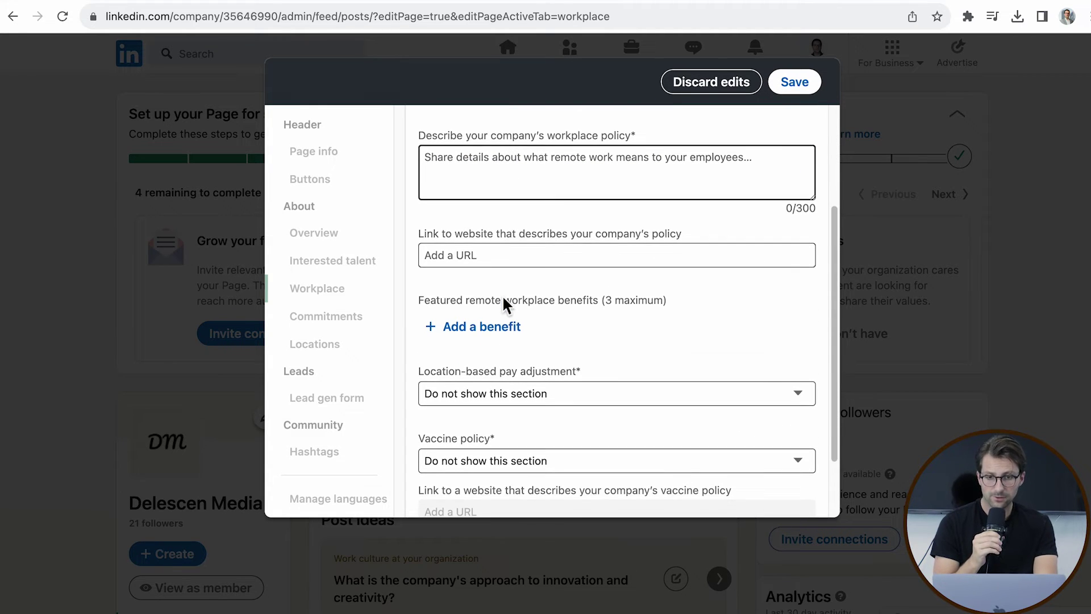
{"action": "left_click", "coordinate": [506, 164]}
{"action": "left_click", "coordinate": [442, 255]}
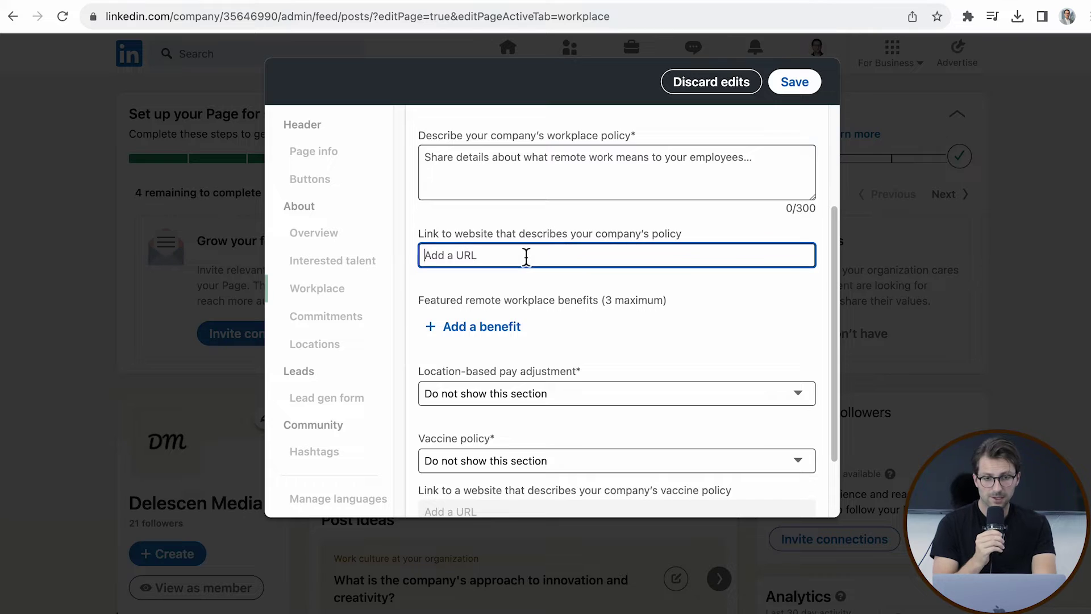
{"action": "left_click", "coordinate": [512, 327]}
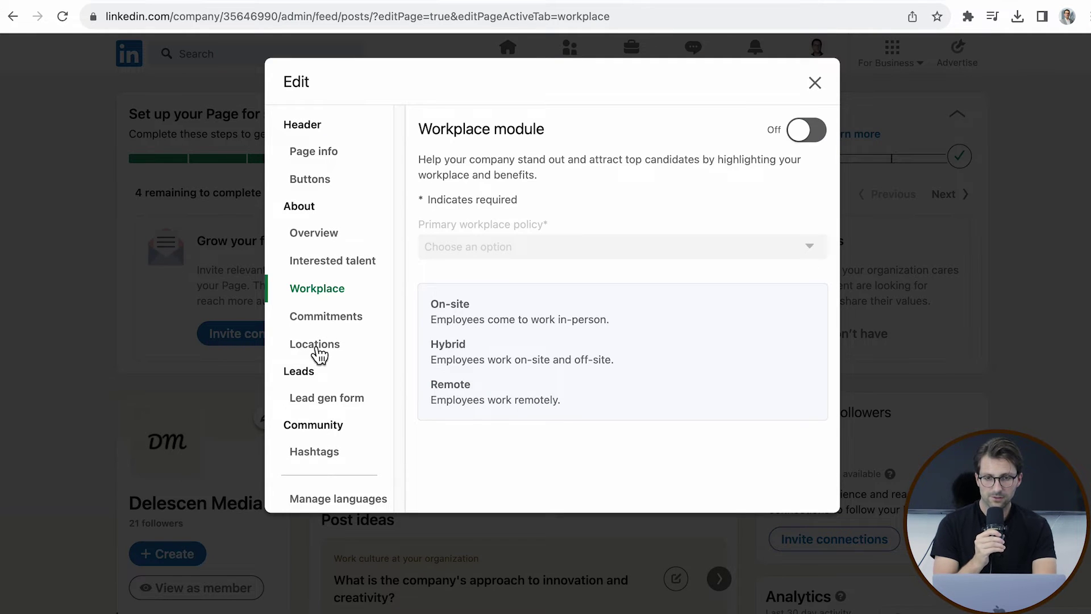
{"action": "left_click", "coordinate": [315, 347]}
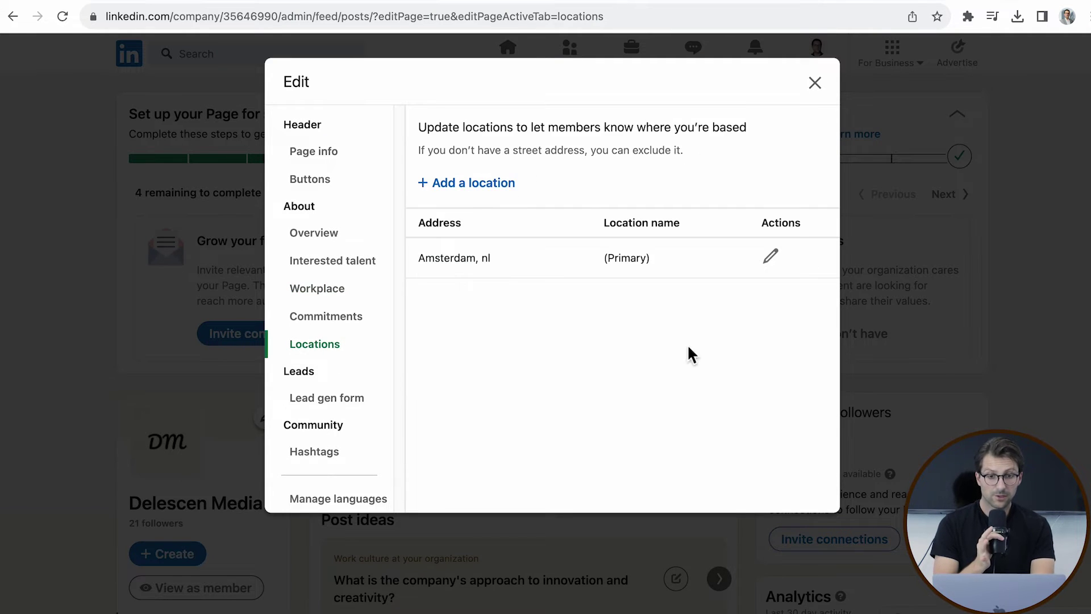
- Mark the Amsterdam location as having no street address and save it
{"action": "left_click", "coordinate": [777, 259]}
{"action": "left_click", "coordinate": [429, 233]}
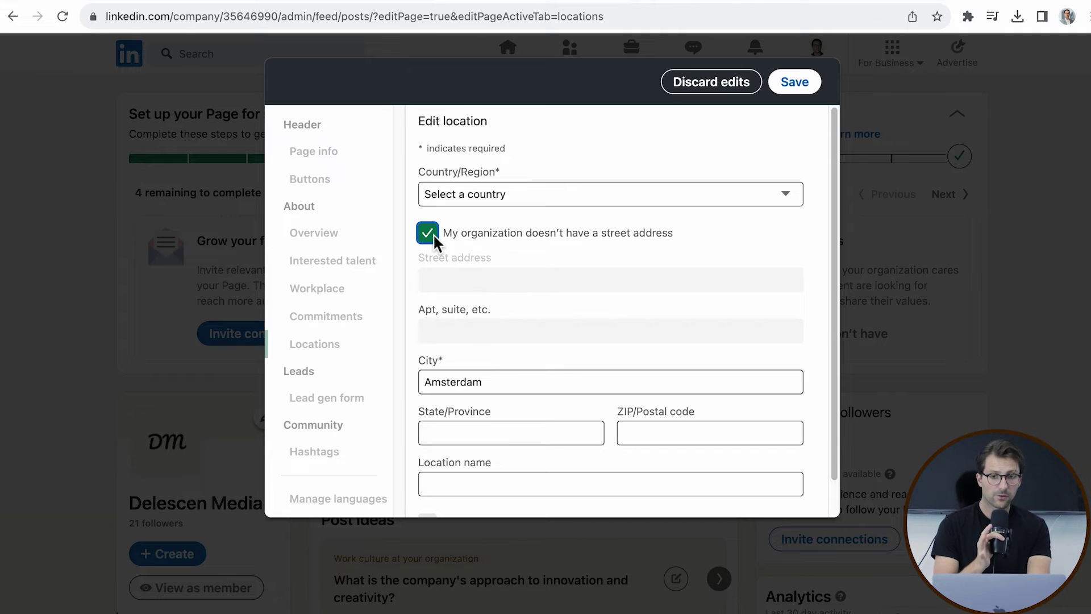
{"action": "left_click", "coordinate": [434, 237]}
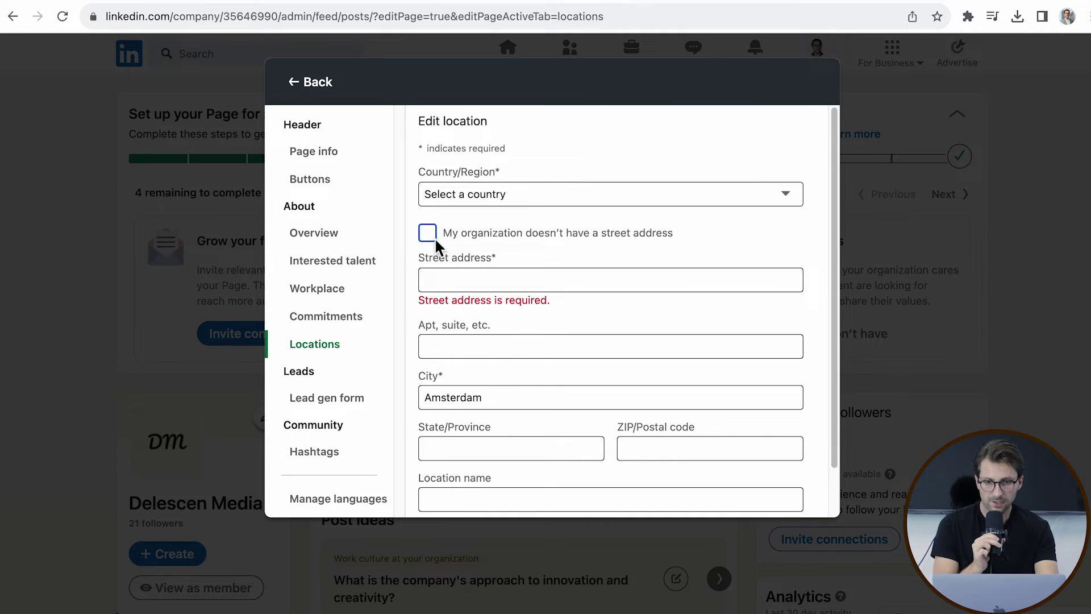
{"action": "left_click", "coordinate": [430, 233]}
{"action": "scroll", "coordinate": [639, 363], "scroll_direction": "down", "scroll_amount": 1}
{"action": "scroll", "coordinate": [647, 373], "scroll_direction": "up", "scroll_amount": 1}
{"action": "left_click", "coordinate": [799, 82]}
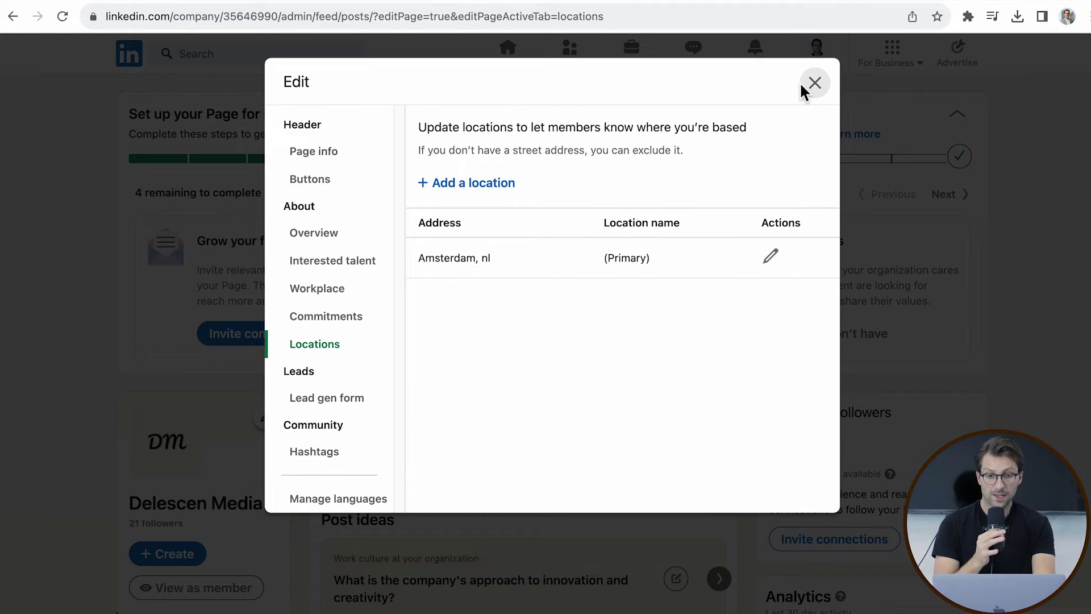
- Close the page editor, decline sharing the edits, and open the company results' Locations filter
{"action": "left_click", "coordinate": [830, 91]}
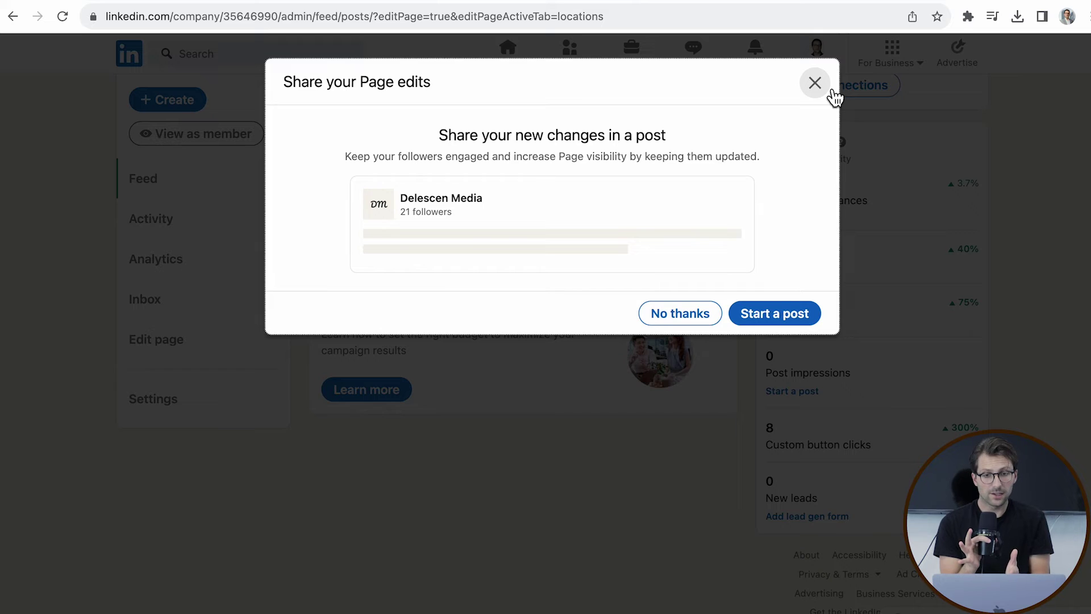
{"action": "left_click", "coordinate": [687, 314]}
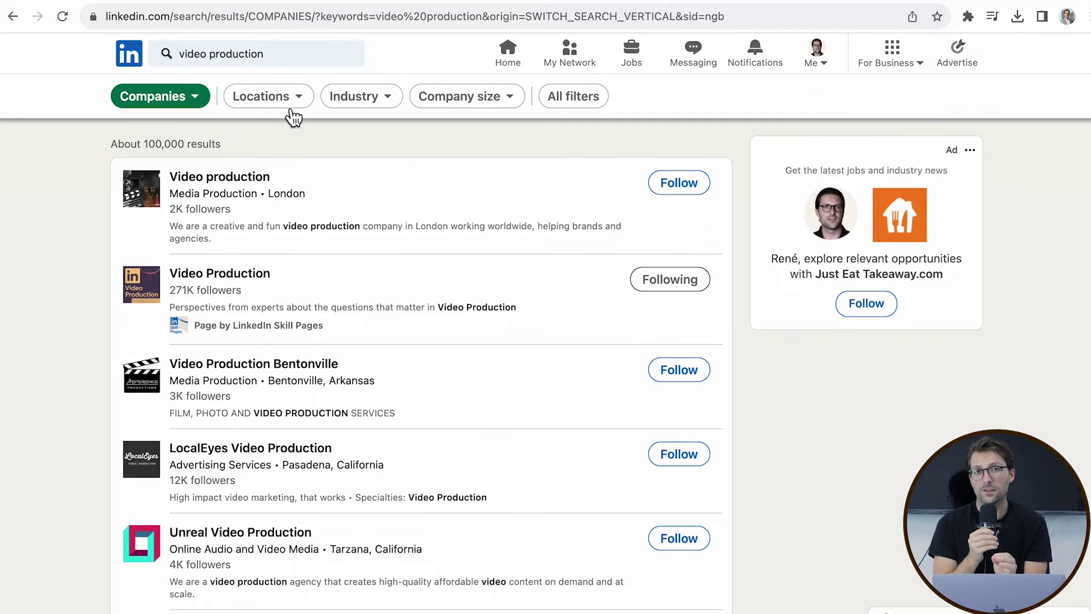
{"action": "left_click", "coordinate": [293, 117]}
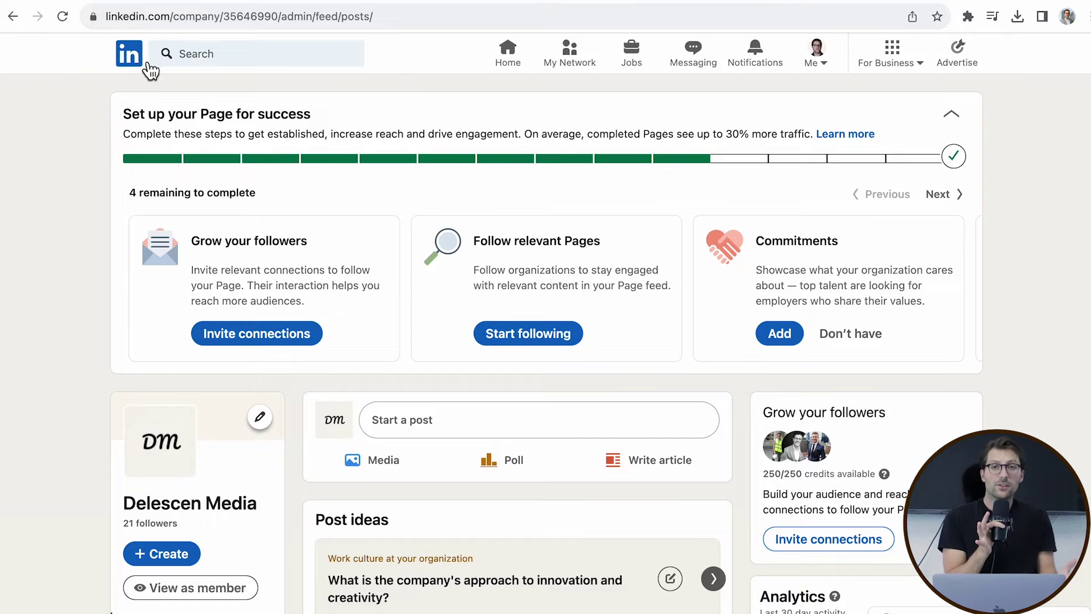
- Go to the home feed, search 'delescen media', and switch to the Delescen Media page via the Me menu
{"action": "left_click", "coordinate": [130, 62]}
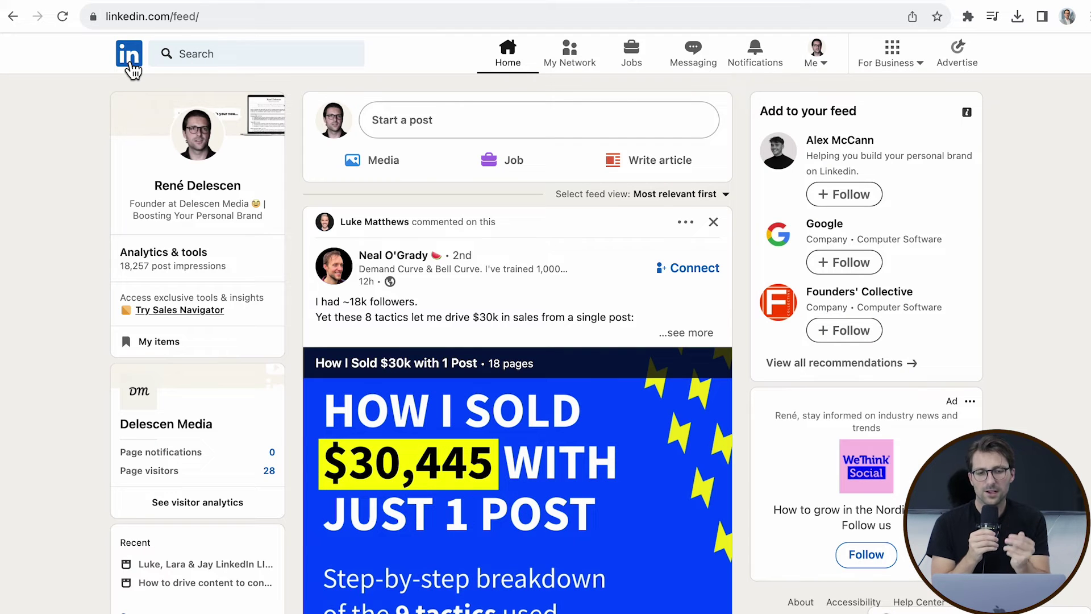
{"action": "left_click", "coordinate": [230, 62]}
{"action": "type", "text": "delescen media"}
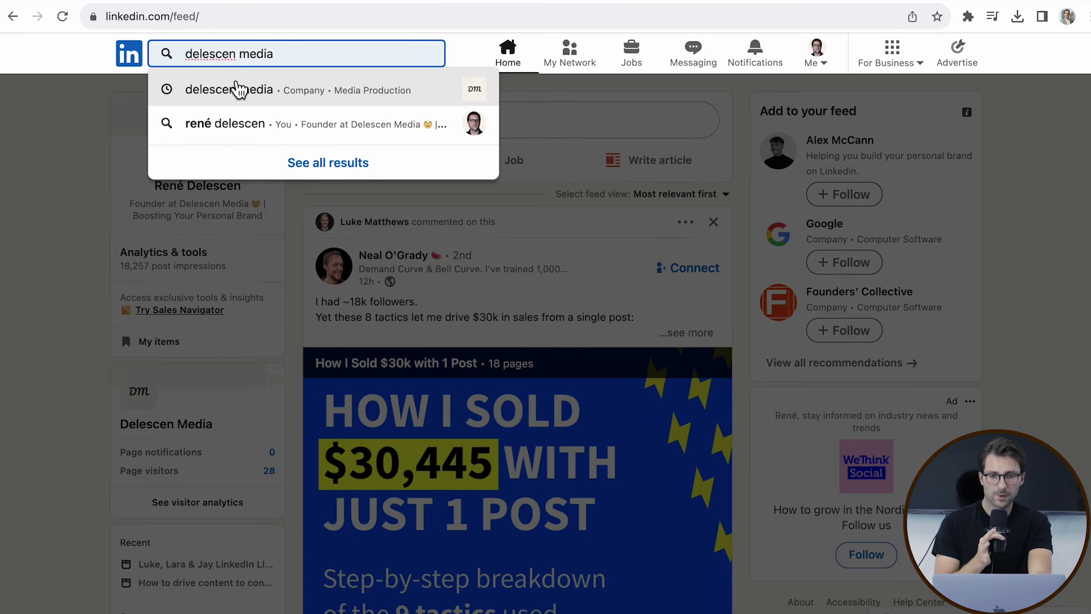
{"action": "left_click", "coordinate": [237, 89]}
{"action": "left_click", "coordinate": [817, 67]}
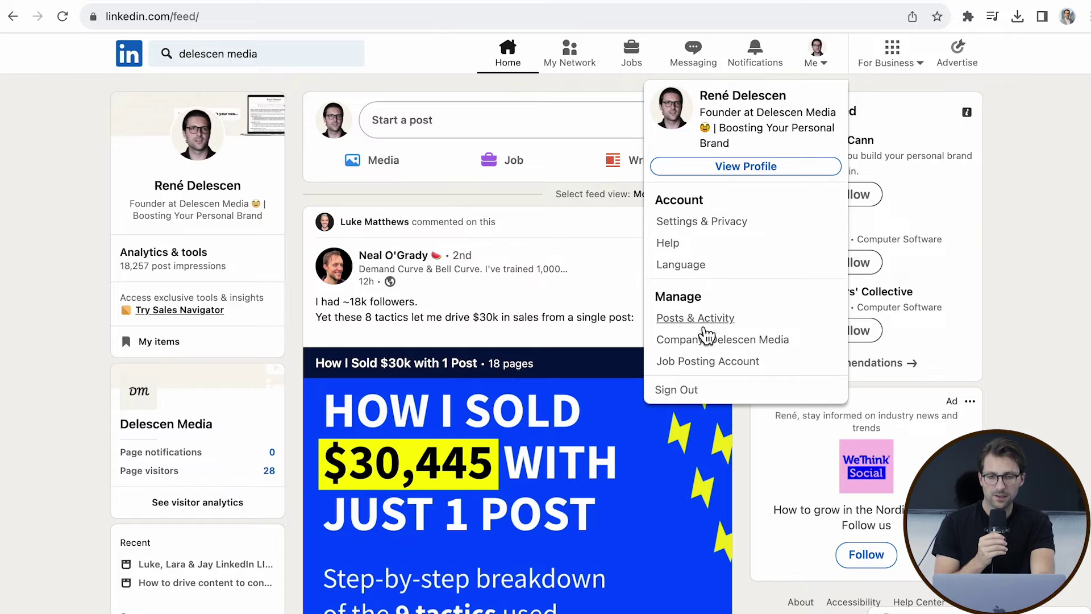
{"action": "left_click", "coordinate": [707, 343]}
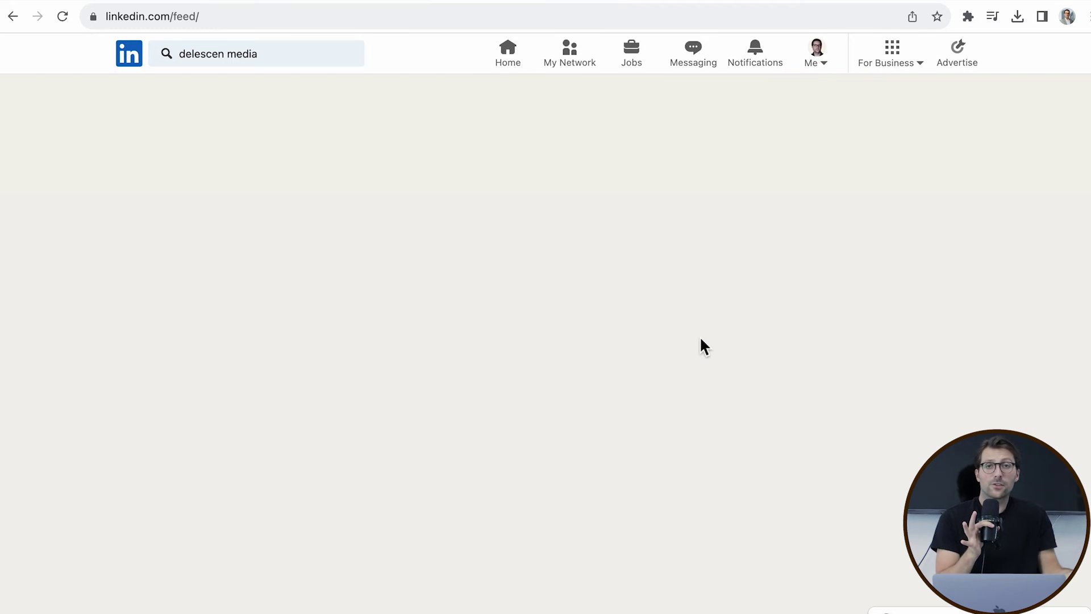
- Open the company page's Settings and its list of page admins
{"action": "scroll", "coordinate": [63, 287], "scroll_direction": "down", "scroll_amount": 8}
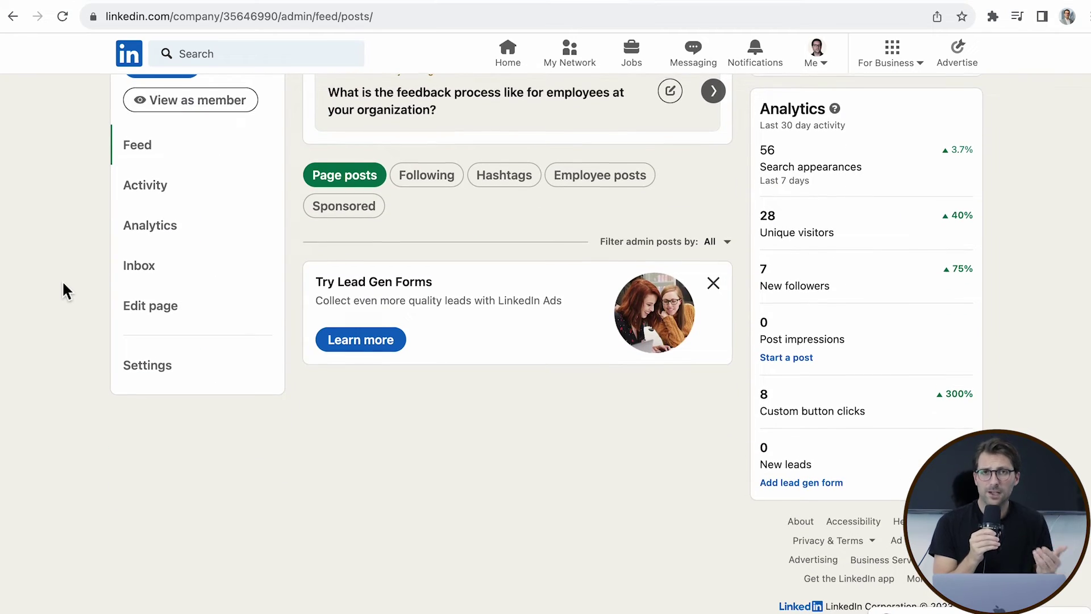
{"action": "left_click", "coordinate": [154, 363]}
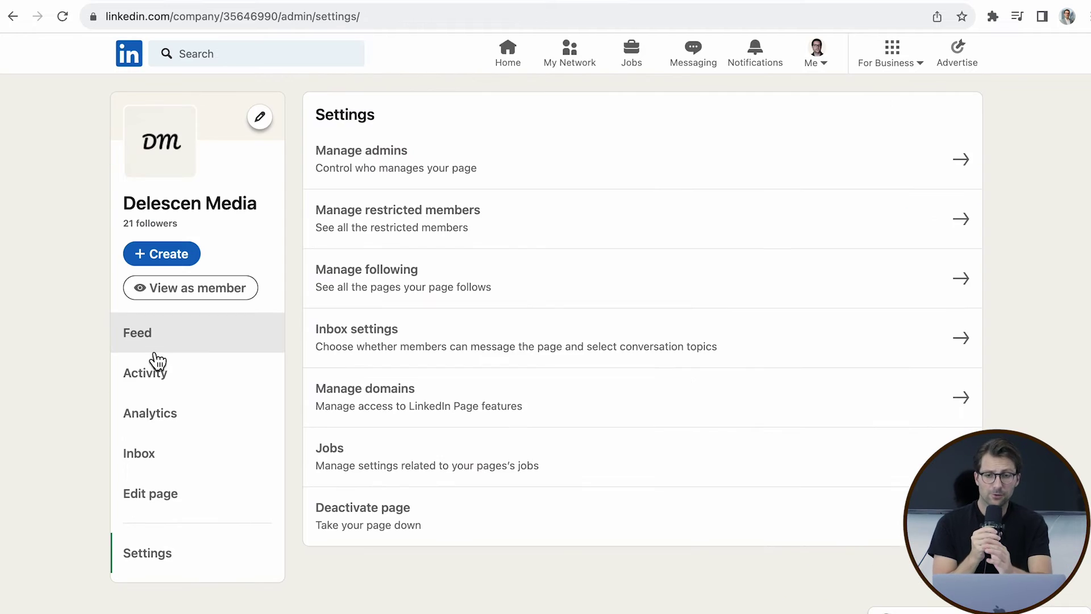
{"action": "left_click", "coordinate": [358, 178]}
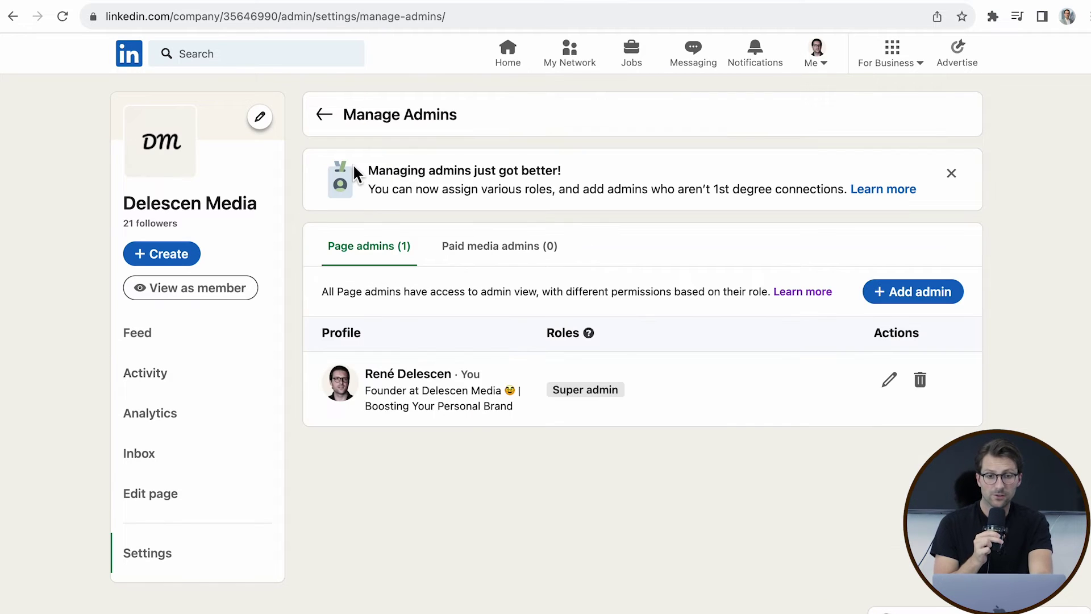
- Try adding a member as Super admin then Analyst, then remove them and close without saving
{"action": "left_click", "coordinate": [896, 303]}
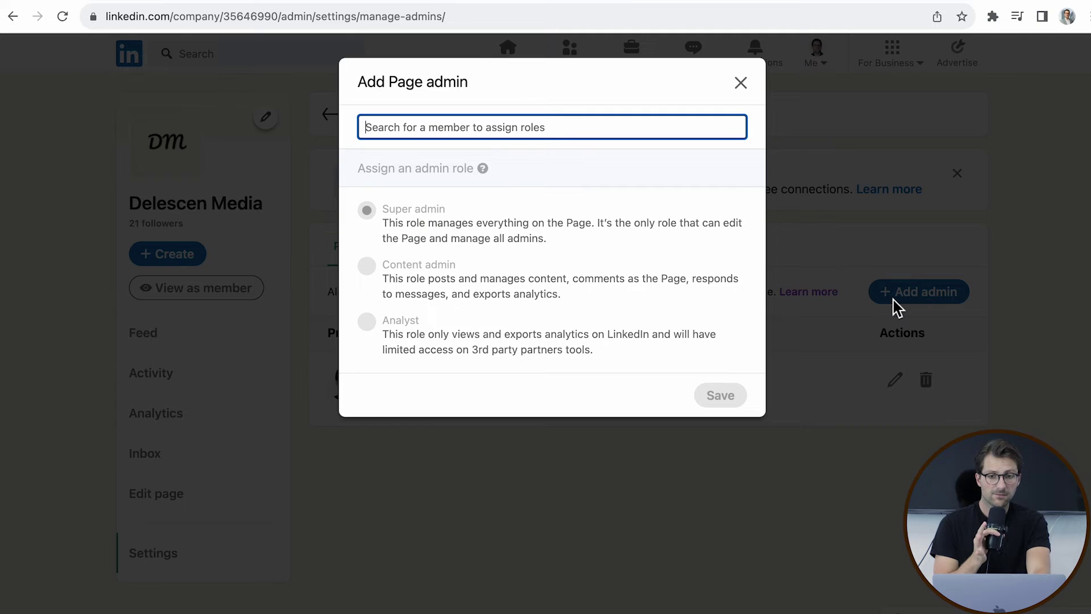
{"action": "type", "text": "Ryan"}
{"action": "left_click", "coordinate": [618, 176]}
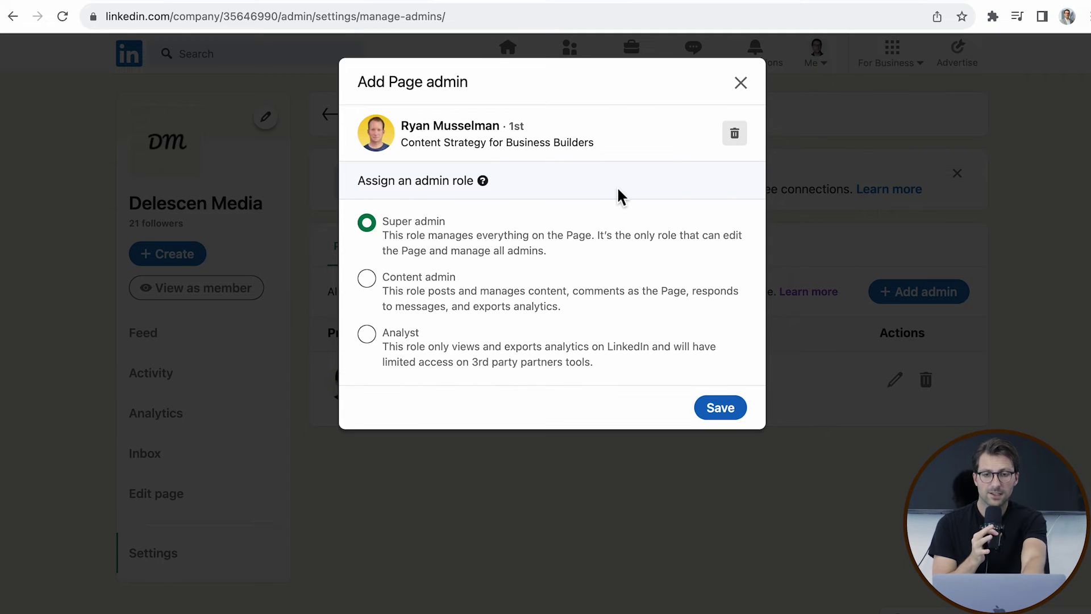
{"action": "mouse_move", "coordinate": [491, 189]}
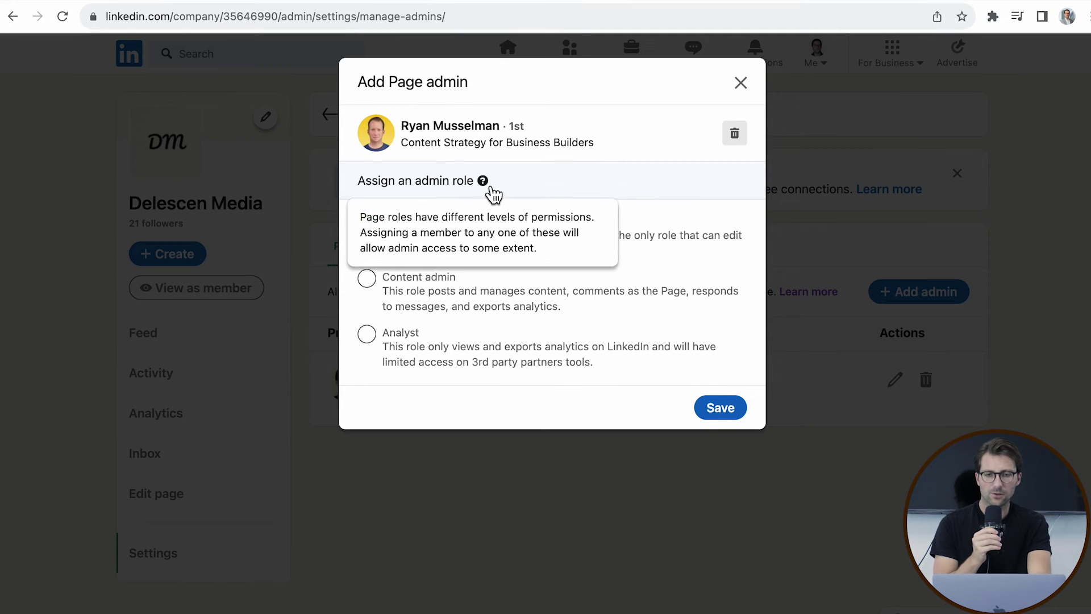
{"action": "left_click", "coordinate": [366, 222]}
{"action": "left_click", "coordinate": [367, 334]}
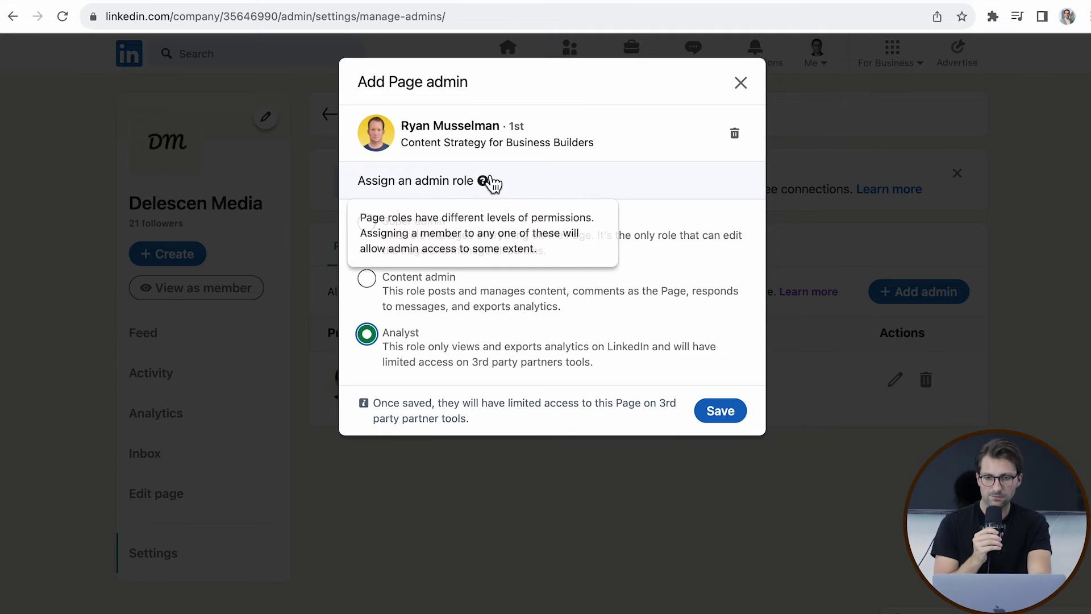
{"action": "left_click", "coordinate": [734, 133]}
{"action": "left_click", "coordinate": [740, 83]}
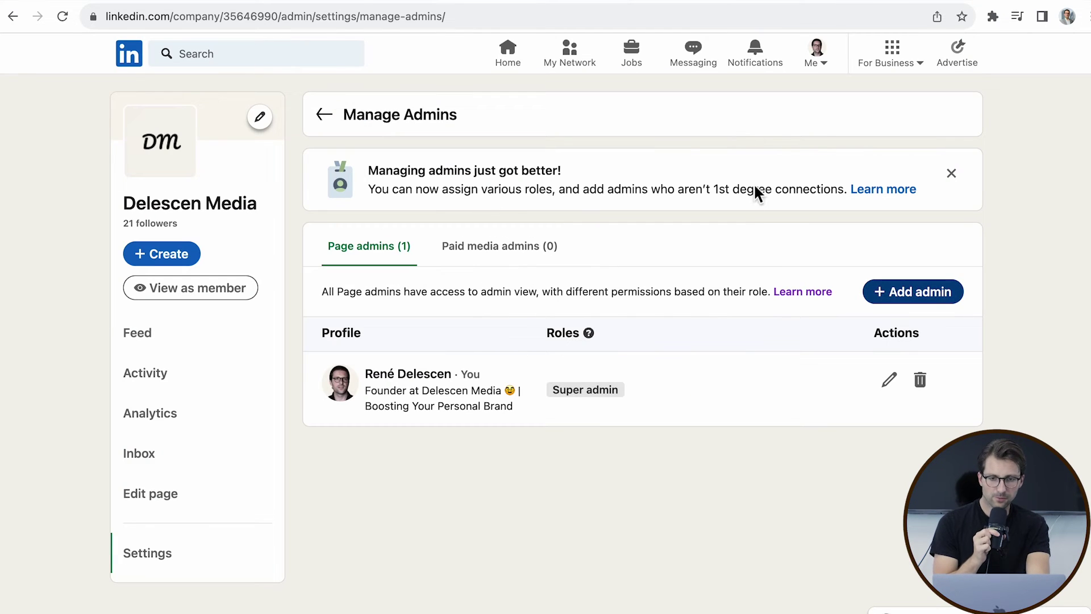
- Read the Page admin roles help article and return to the admins page
{"action": "left_click", "coordinate": [797, 294]}
{"action": "scroll", "coordinate": [792, 296], "scroll_direction": "down", "scroll_amount": 2}
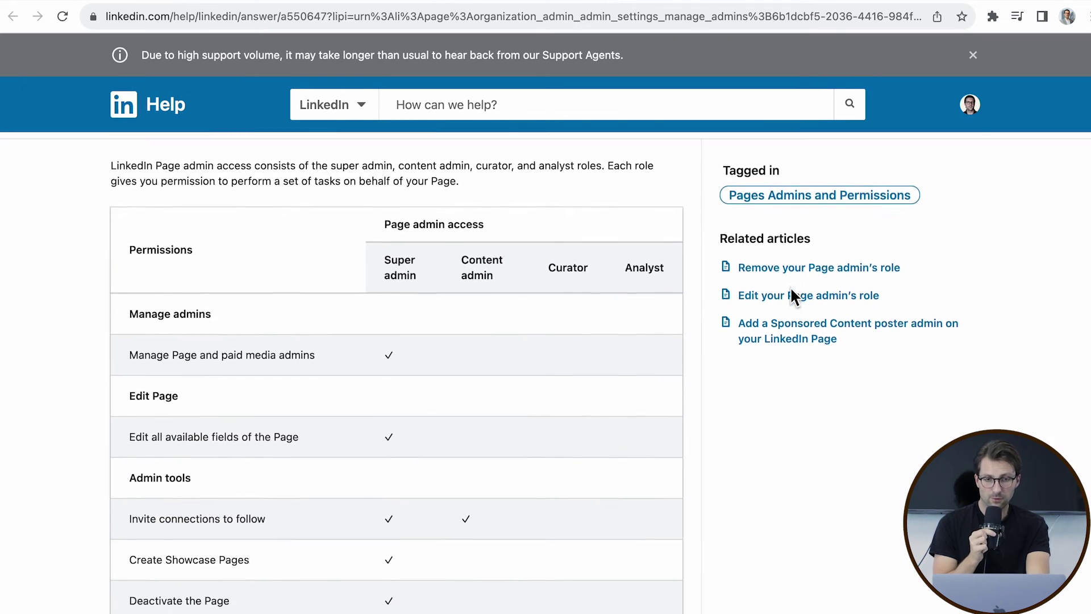
{"action": "key", "text": "super+w"}
- Follow the Hey Jay and LA Digital pages from Delescen Media's Manage following settings
{"action": "left_click", "coordinate": [336, 118]}
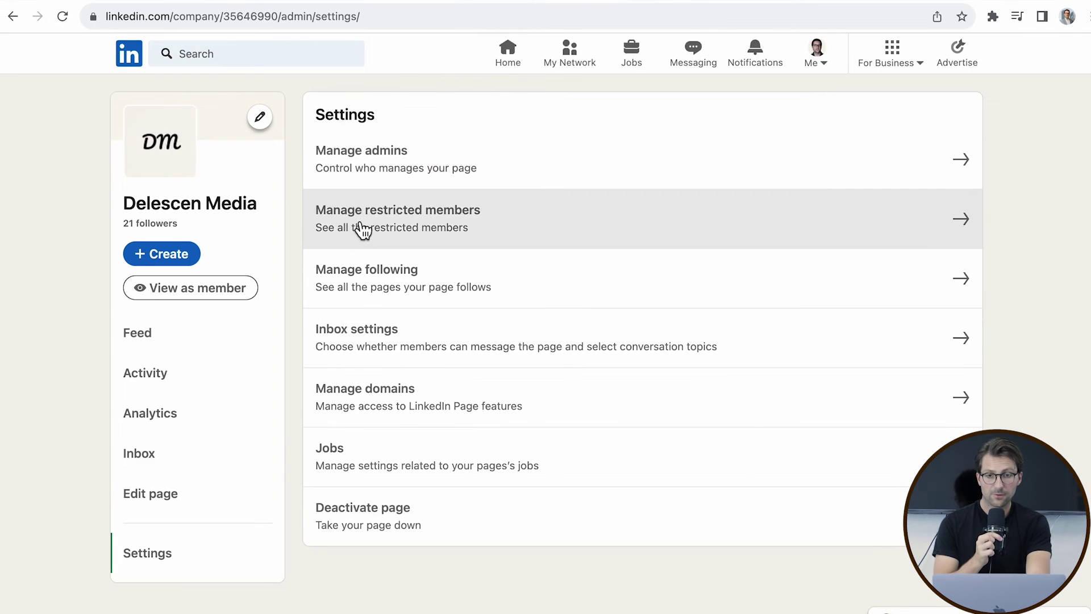
{"action": "left_click", "coordinate": [359, 272]}
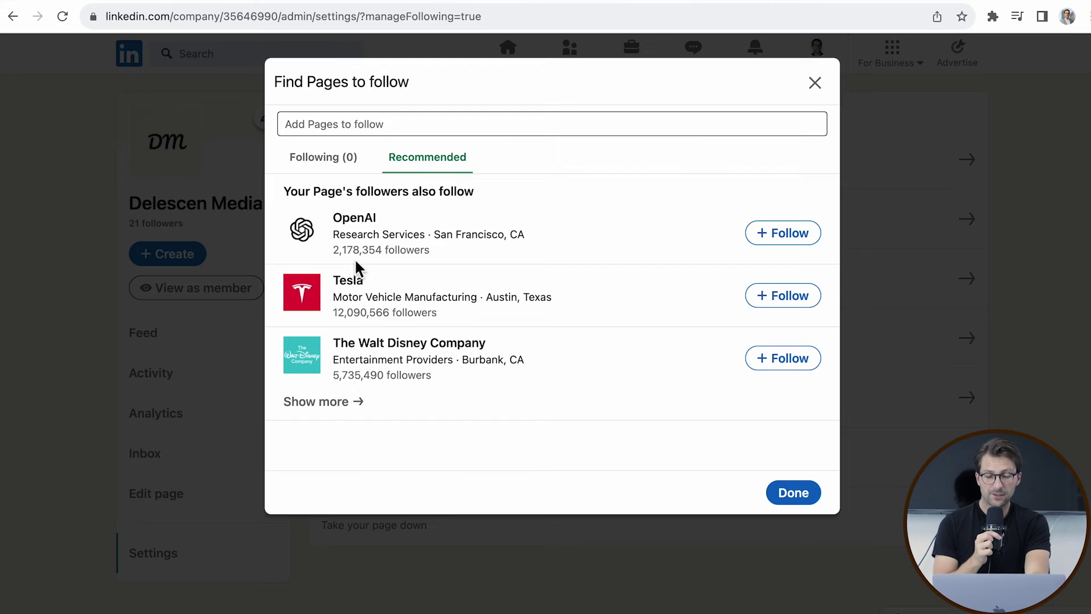
{"action": "left_click", "coordinate": [333, 163]}
{"action": "left_click", "coordinate": [324, 126]}
{"action": "type", "text": "hey ja"}
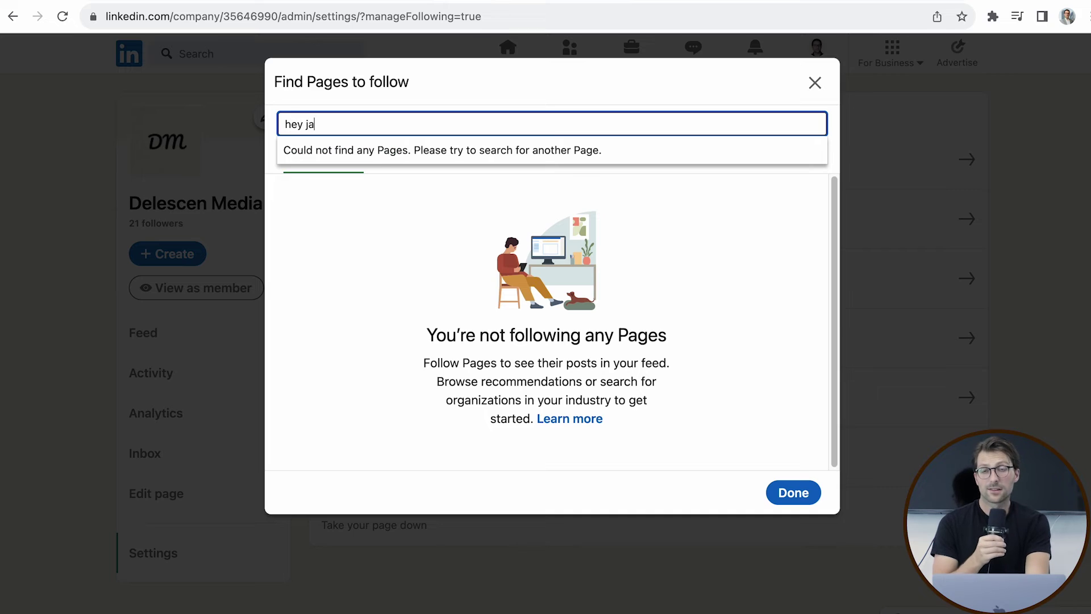
{"action": "type", "text": "y"}
{"action": "left_click", "coordinate": [333, 153]}
{"action": "left_click", "coordinate": [353, 126]}
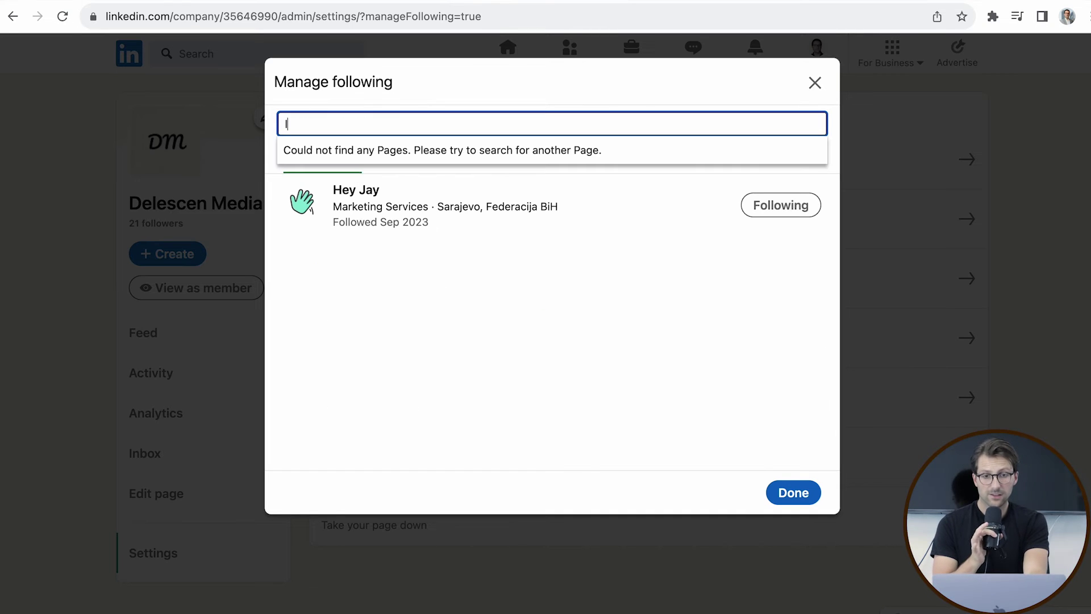
{"action": "type", "text": "la digital"}
{"action": "left_click", "coordinate": [365, 160]}
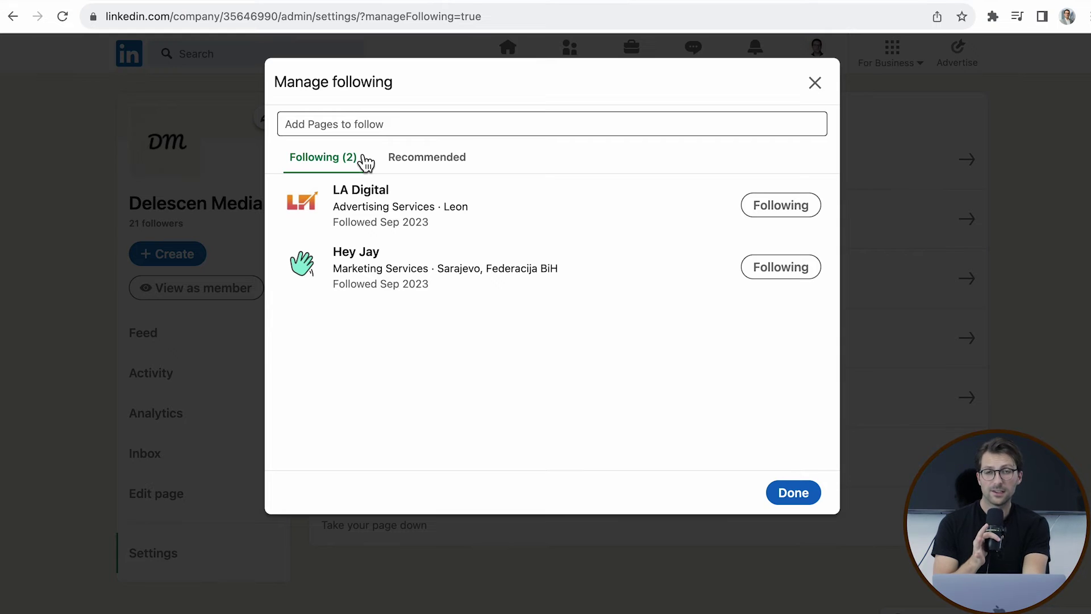
{"action": "left_click", "coordinate": [789, 493]}
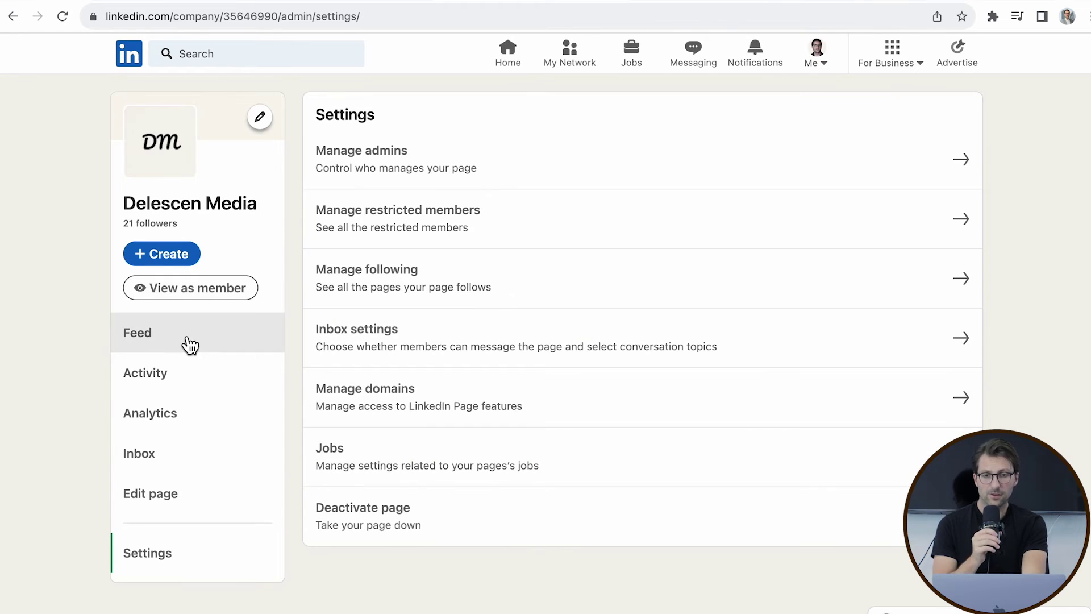
- Scroll the admin feed's Following view to see posts from the followed pages
{"action": "left_click", "coordinate": [190, 345]}
{"action": "scroll", "coordinate": [182, 334], "scroll_direction": "down", "scroll_amount": 3}
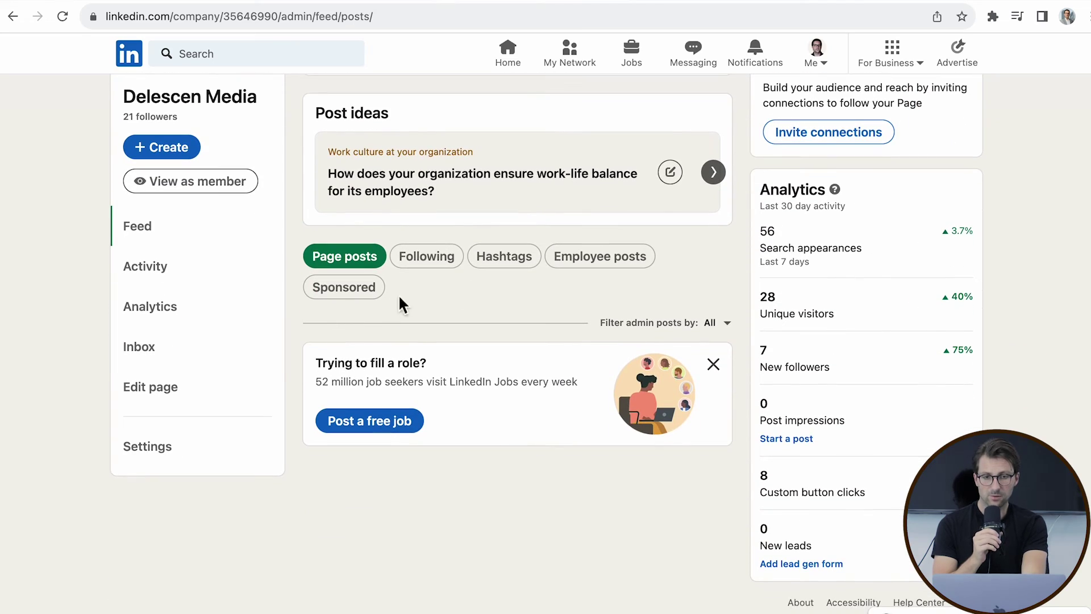
{"action": "left_click", "coordinate": [433, 268]}
{"action": "scroll", "coordinate": [433, 270], "scroll_direction": "down", "scroll_amount": 10}
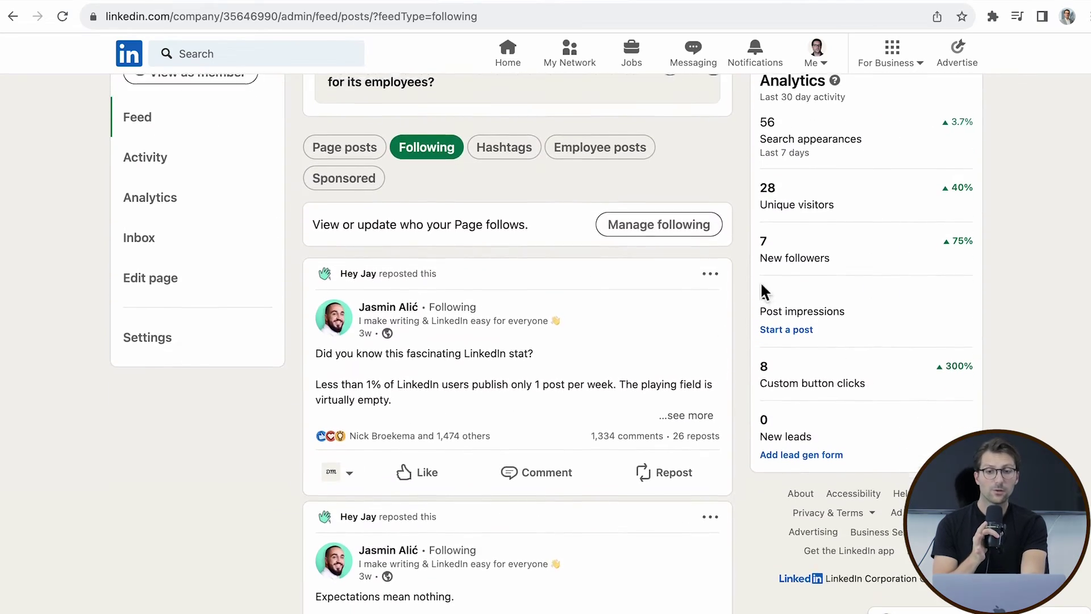
{"action": "scroll", "coordinate": [761, 286], "scroll_direction": "down", "scroll_amount": 6}
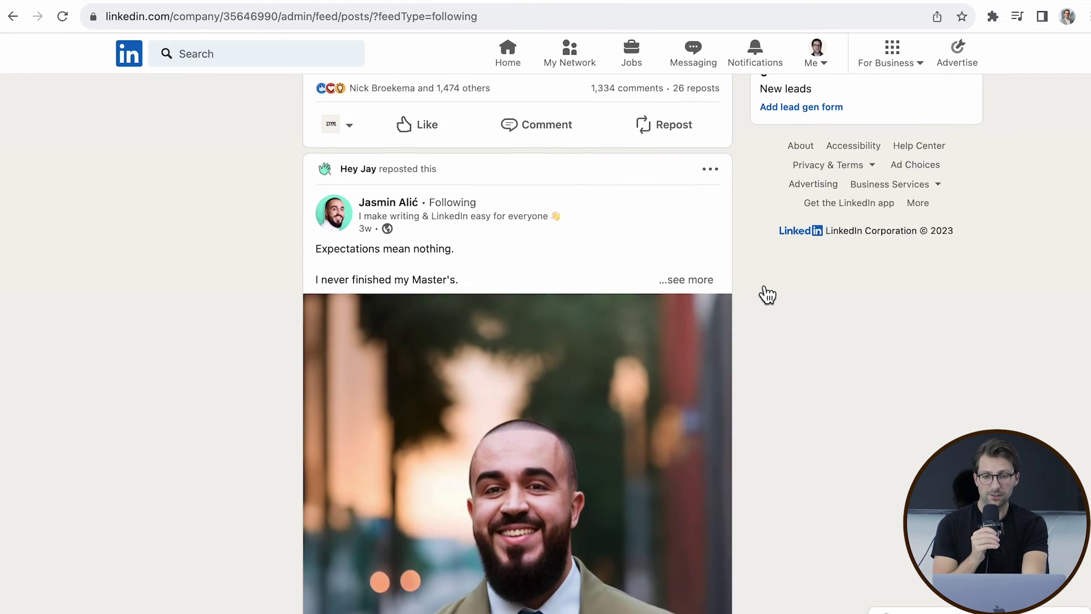
{"action": "scroll", "coordinate": [762, 291], "scroll_direction": "down", "scroll_amount": 5}
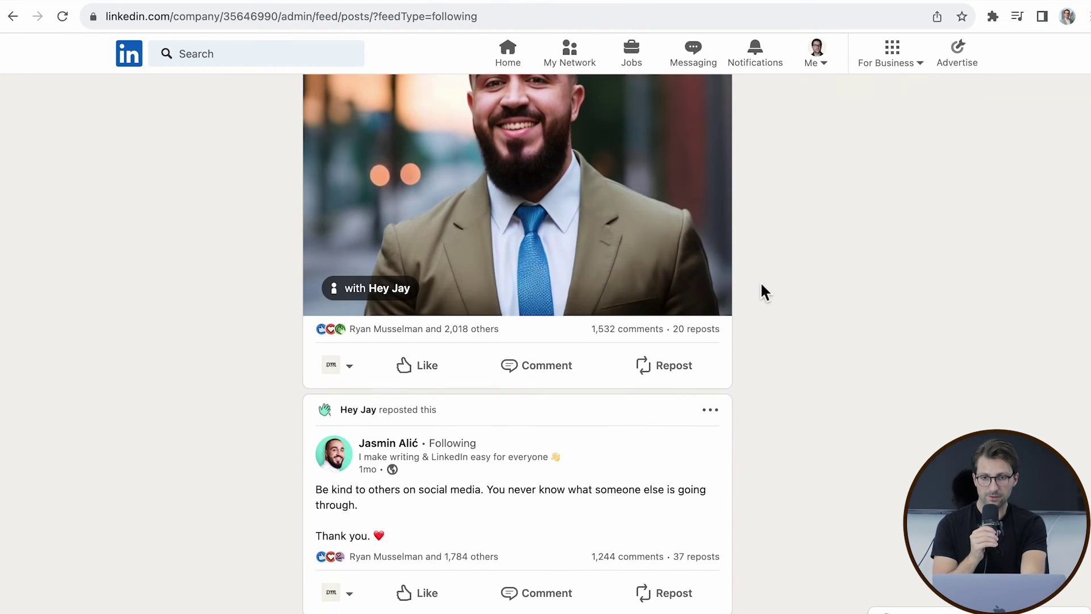
{"action": "scroll", "coordinate": [761, 286], "scroll_direction": "down", "scroll_amount": 8}
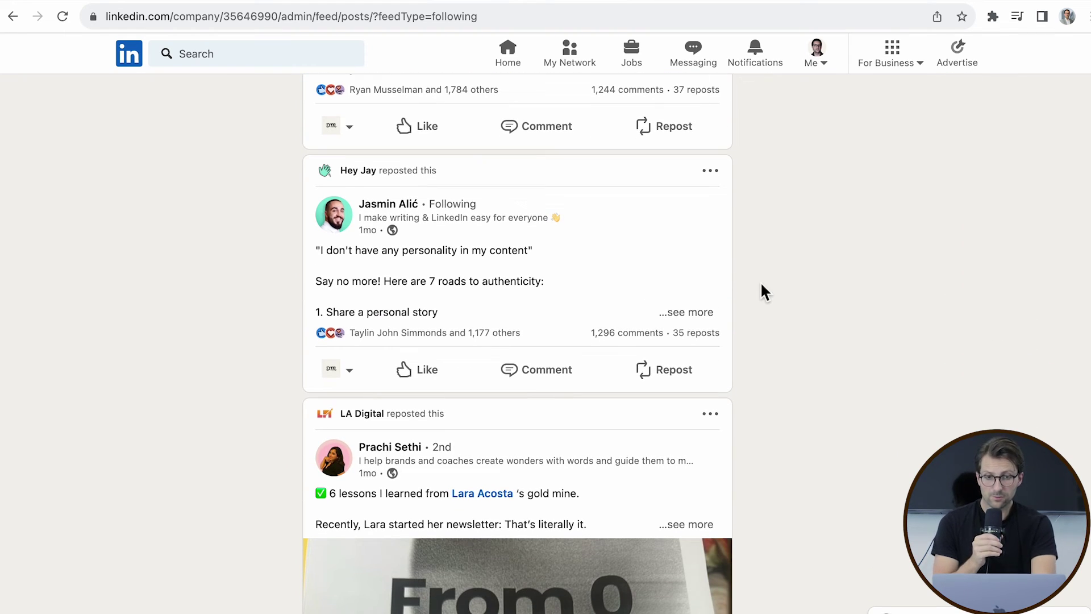
{"action": "left_click", "coordinate": [822, 61]}
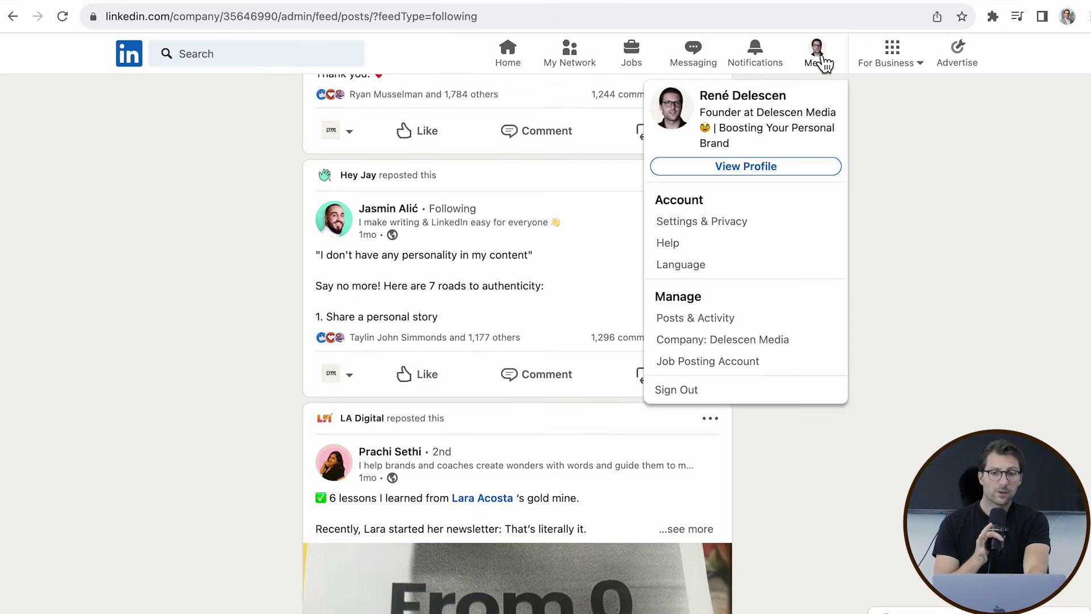
- Set the growth-journey post to comment, react and repost as Delescen Media
{"action": "left_click", "coordinate": [768, 170]}
{"action": "scroll", "coordinate": [761, 165], "scroll_direction": "down", "scroll_amount": 10}
{"action": "left_click", "coordinate": [390, 170]}
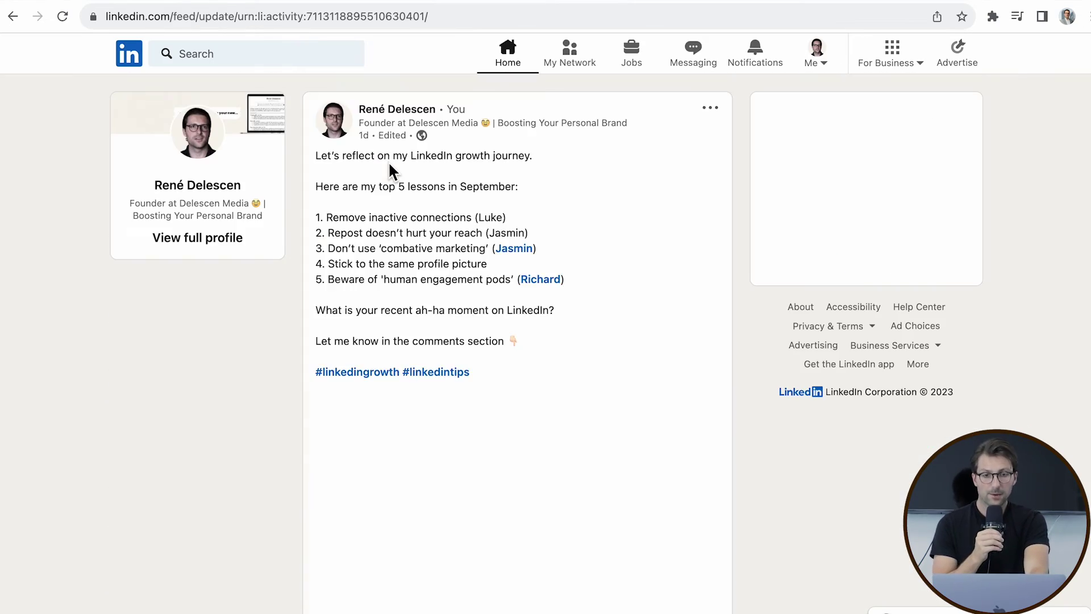
{"action": "scroll", "coordinate": [389, 171], "scroll_direction": "down", "scroll_amount": 5}
{"action": "left_click", "coordinate": [352, 371]}
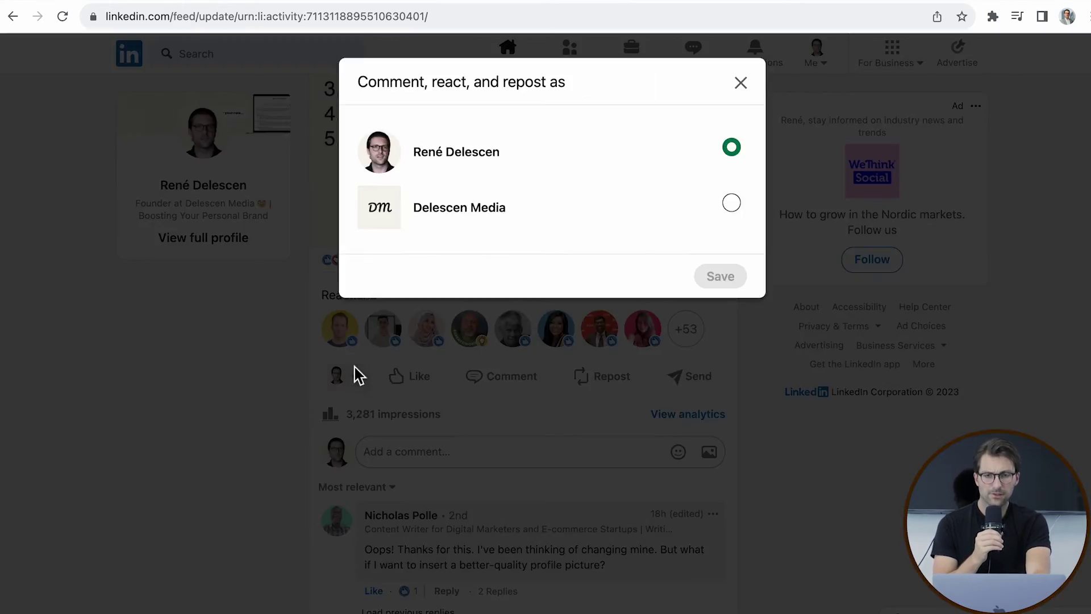
{"action": "left_click", "coordinate": [731, 204]}
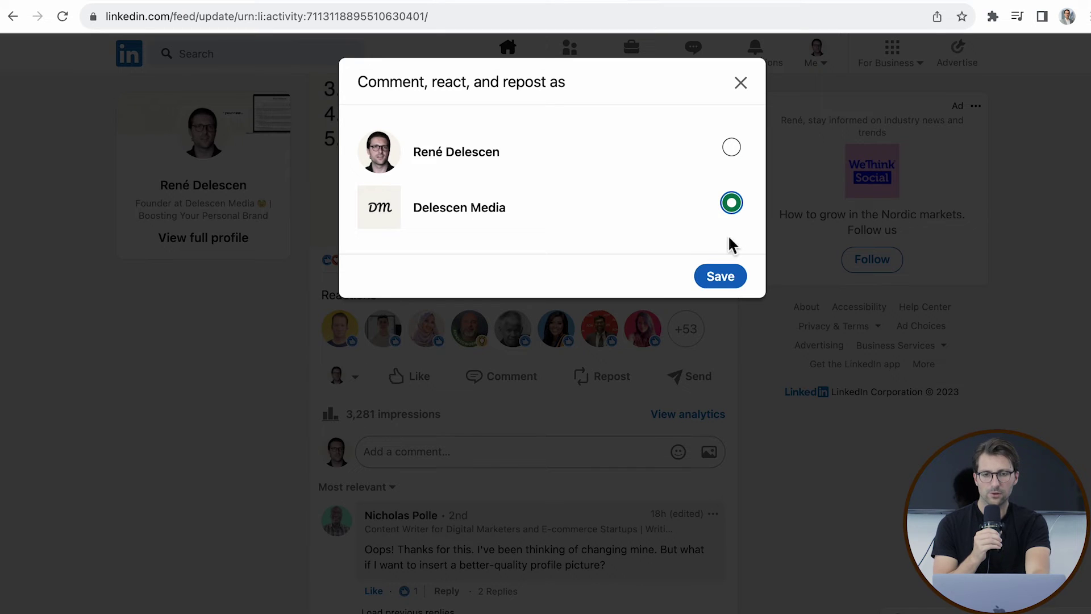
{"action": "left_click", "coordinate": [721, 276]}
- Open the post's repost options and expand a repost's full text to read it
{"action": "left_click", "coordinate": [679, 381]}
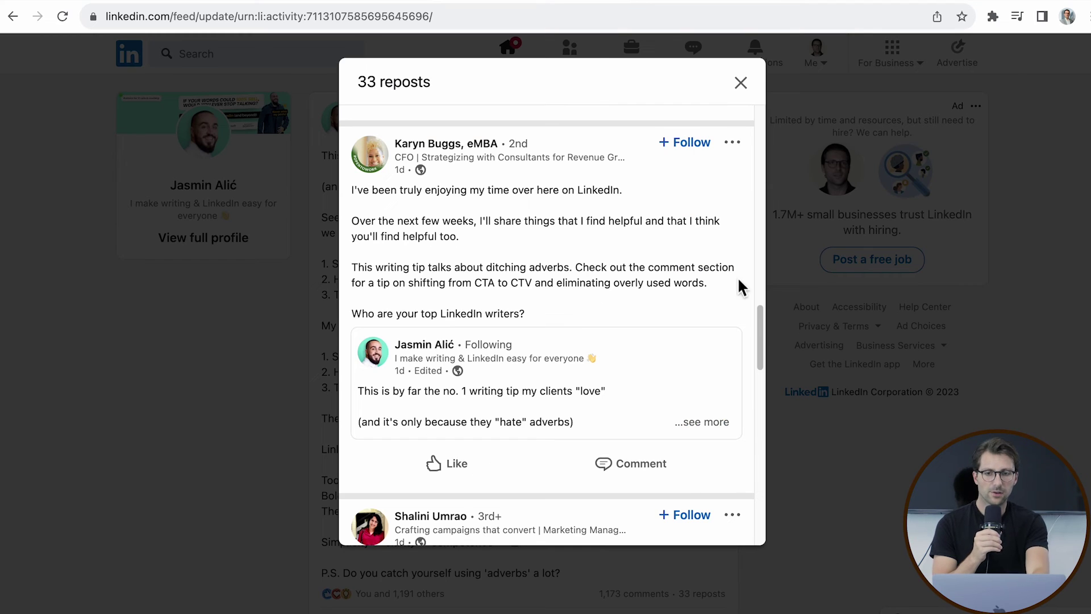
{"action": "scroll", "coordinate": [767, 341], "scroll_direction": "down", "scroll_amount": 7}
{"action": "scroll", "coordinate": [765, 391], "scroll_direction": "up", "scroll_amount": 1}
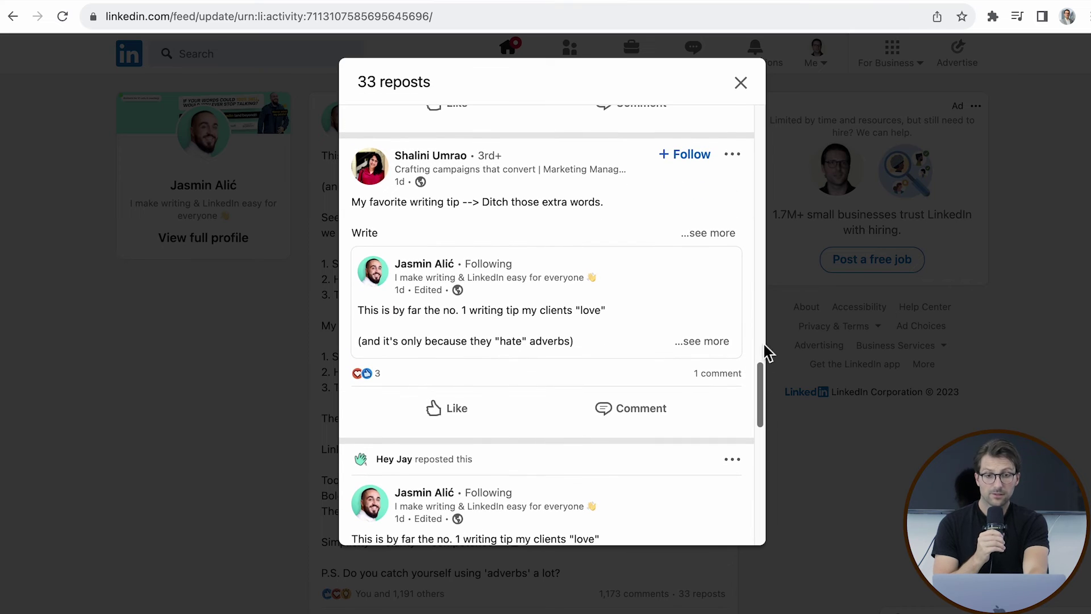
{"action": "left_click", "coordinate": [712, 233]}
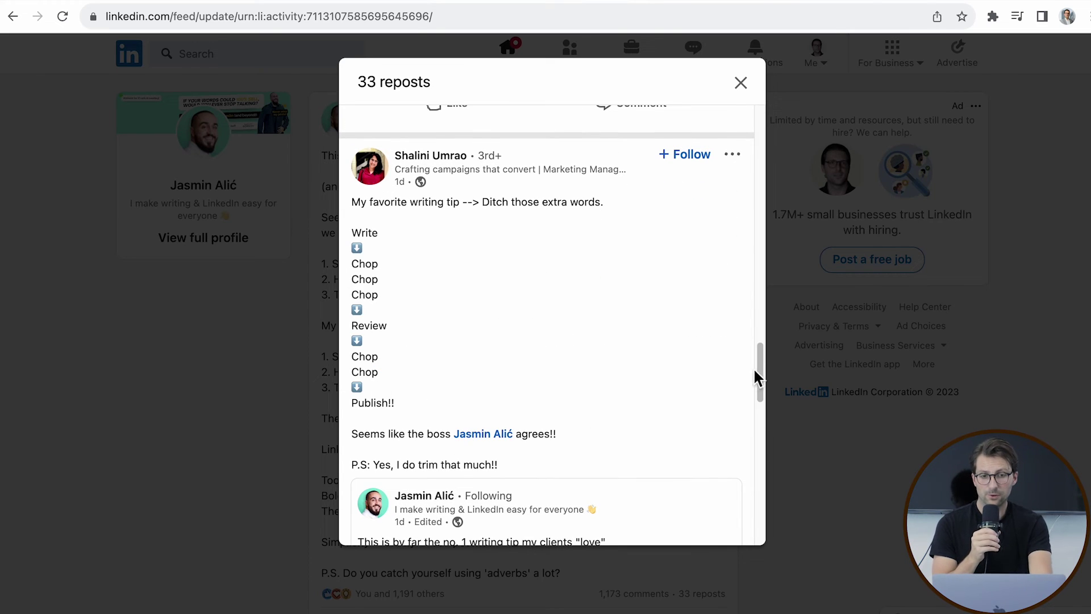
{"action": "left_click_drag", "start_coordinate": [755, 371], "coordinate": [761, 410]}
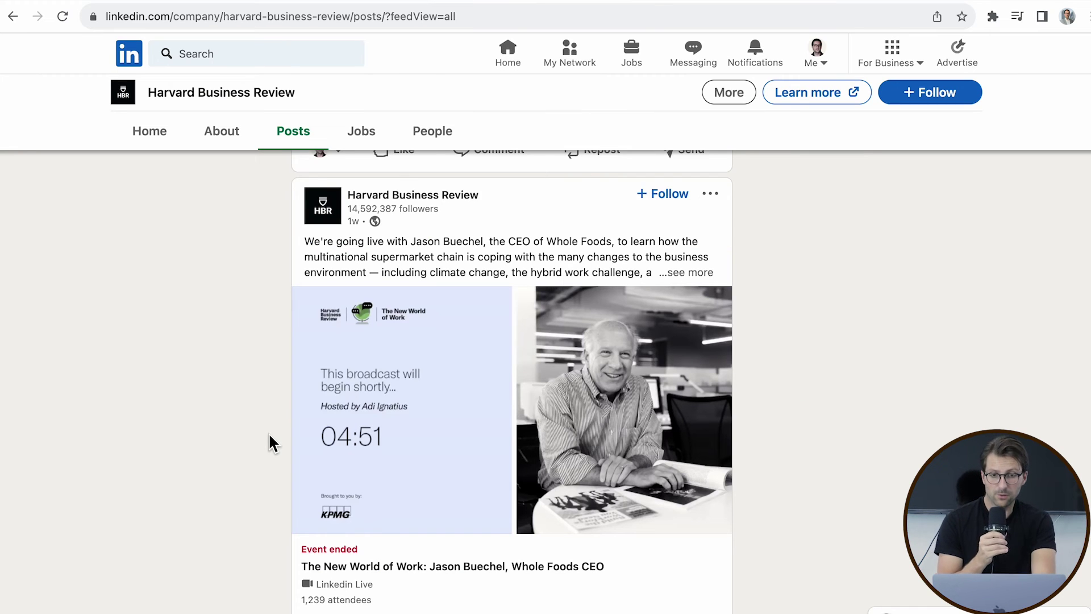
- Scroll through the member view's Page posts to check Delescen Media's reposts
{"action": "scroll", "coordinate": [268, 432], "scroll_direction": "up", "scroll_amount": 7}
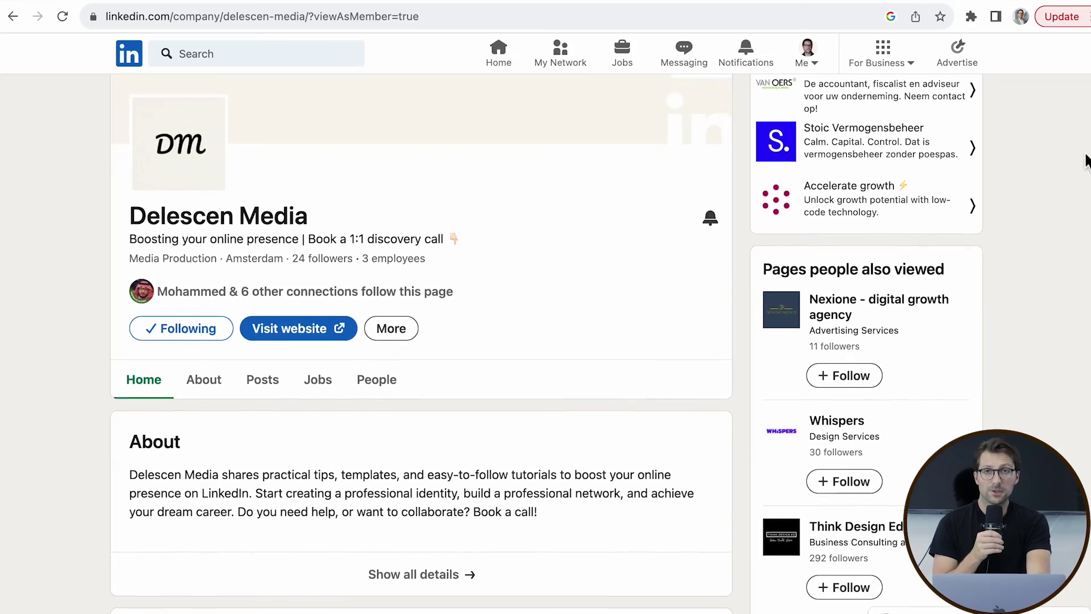
{"action": "scroll", "coordinate": [1085, 161], "scroll_direction": "down", "scroll_amount": 3}
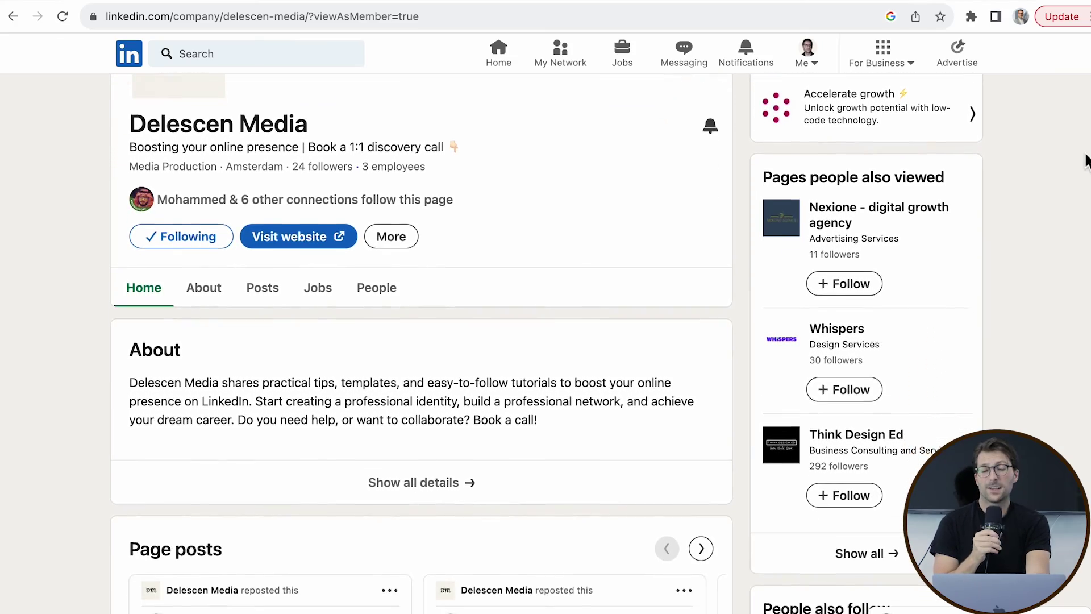
{"action": "scroll", "coordinate": [1085, 161], "scroll_direction": "down", "scroll_amount": 3}
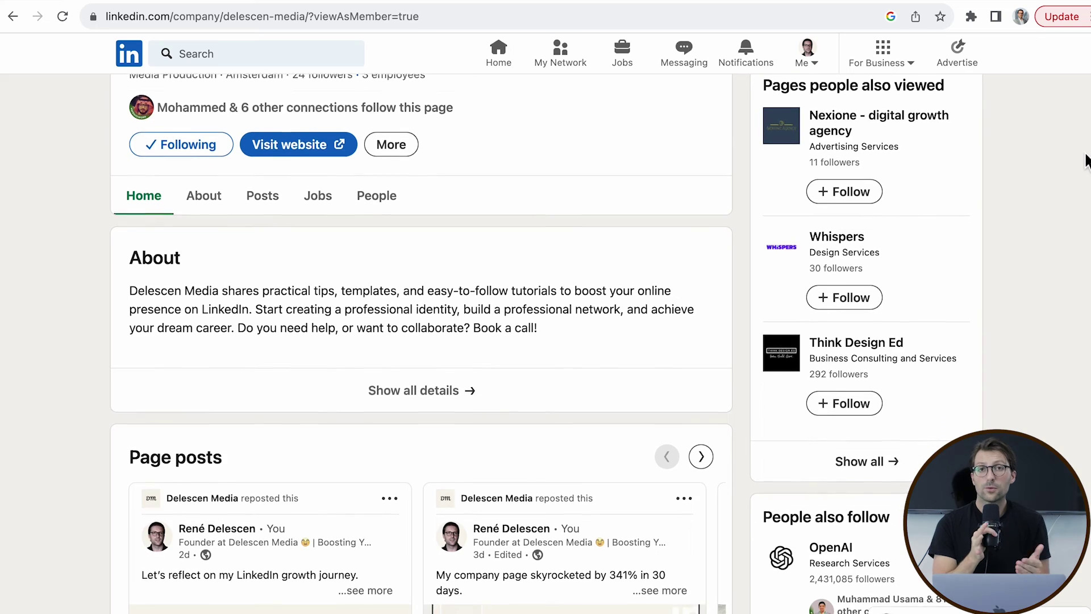
{"action": "scroll", "coordinate": [1085, 161], "scroll_direction": "down", "scroll_amount": 1}
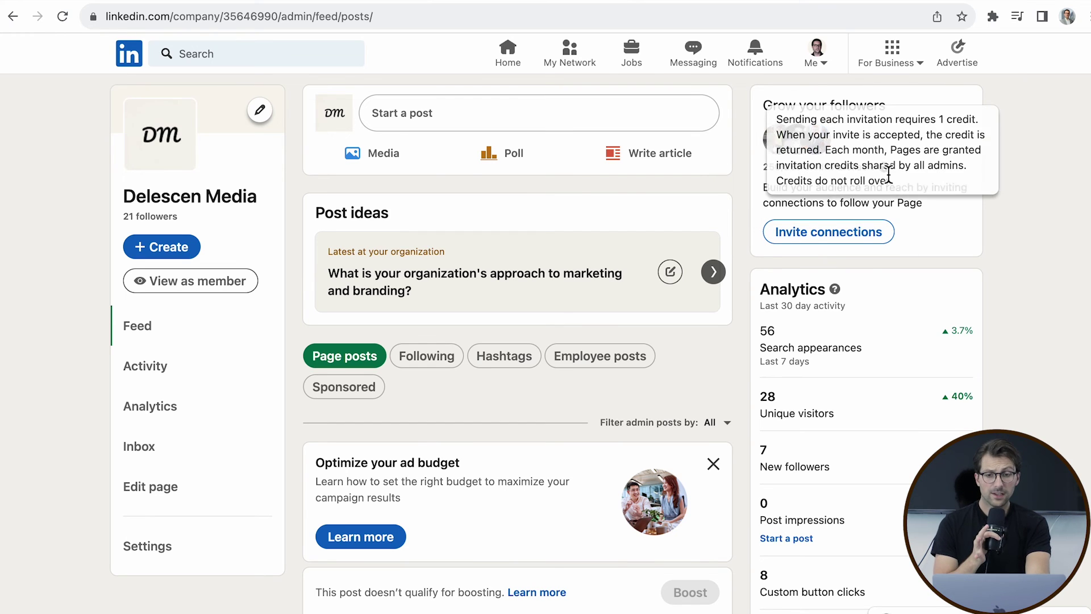
- Open the Invite connections dialog and check the 250/250 credits details
{"action": "left_click", "coordinate": [850, 233]}
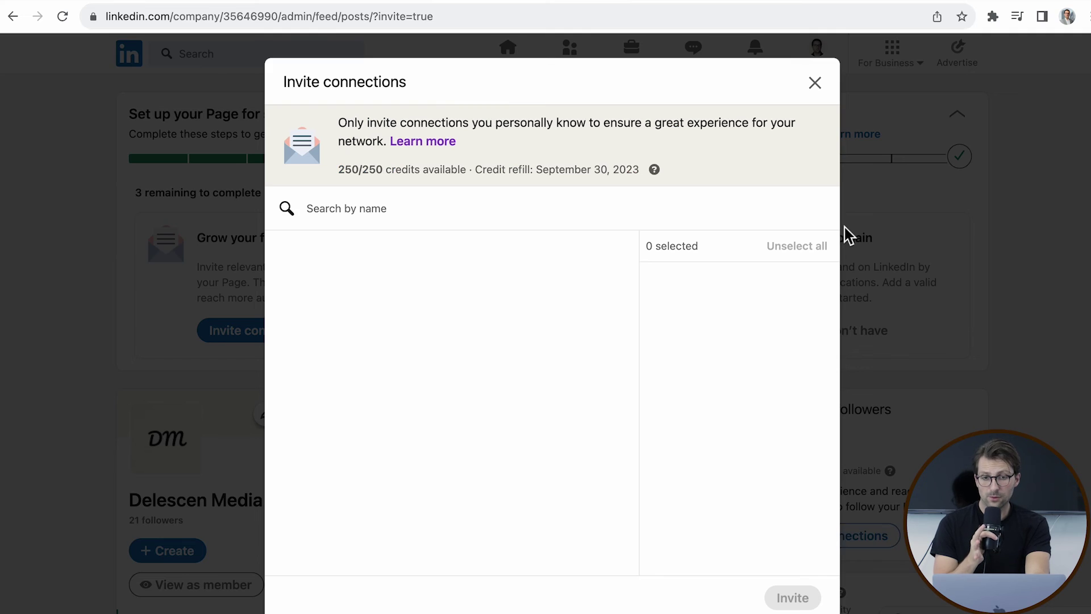
{"action": "mouse_move", "coordinate": [664, 177]}
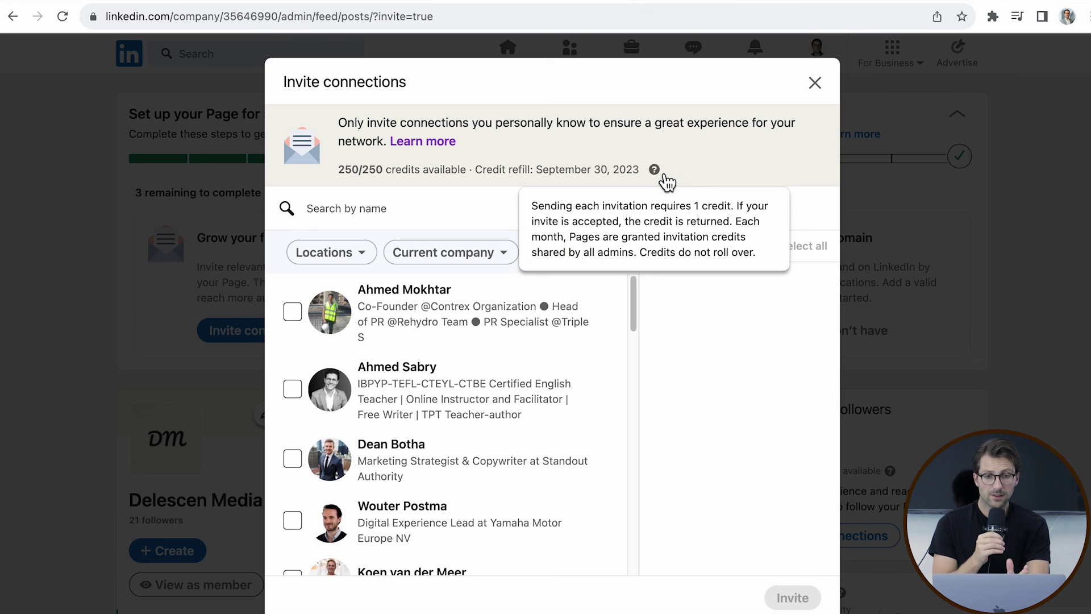